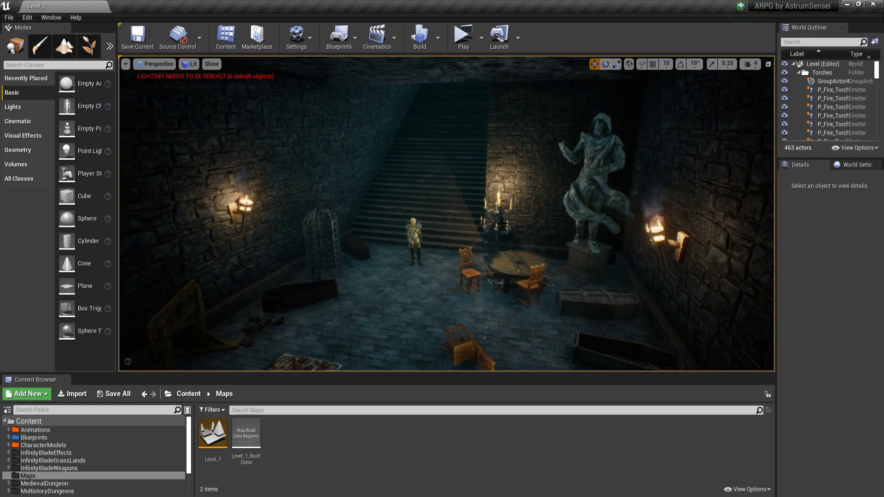
- Play-test the dungeon level twice, attacking the enemy each time to examine how its body falls
{"action": "right_click_drag", "start_coordinate": [446, 214], "coordinate": [445, 232]}
{"action": "key", "text": "w"}
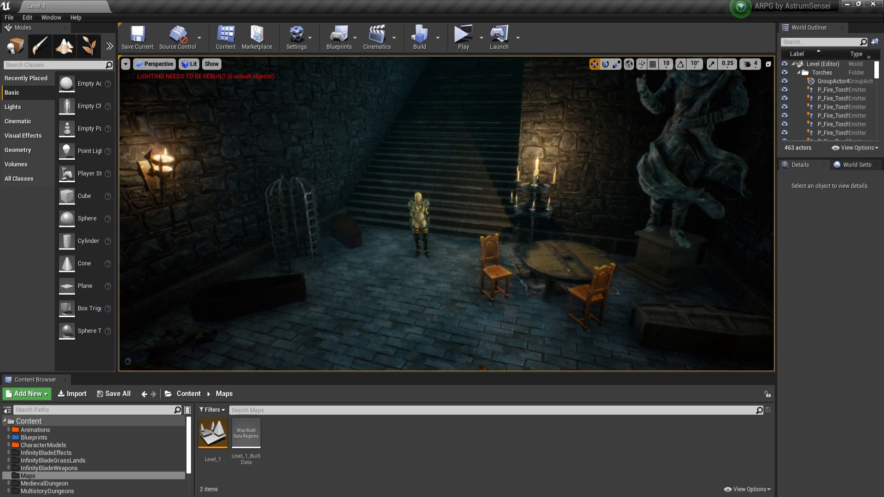
{"action": "left_click", "coordinate": [465, 39]}
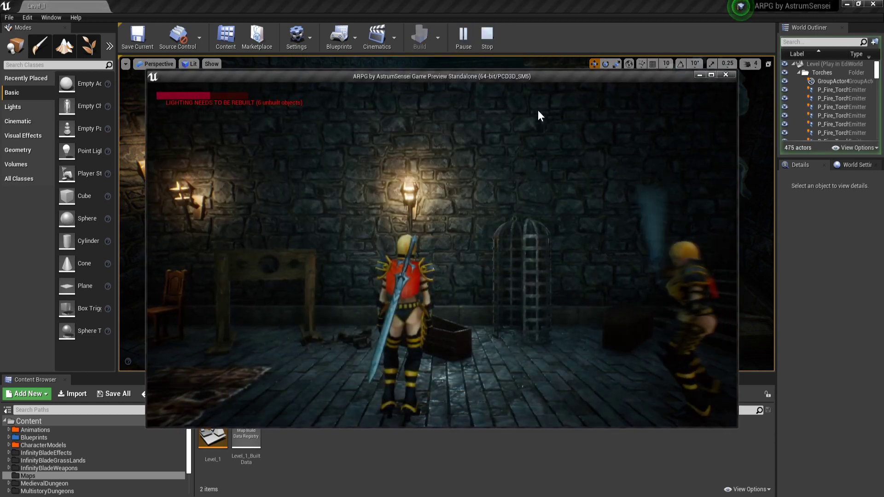
{"action": "double_click", "coordinate": [549, 77]}
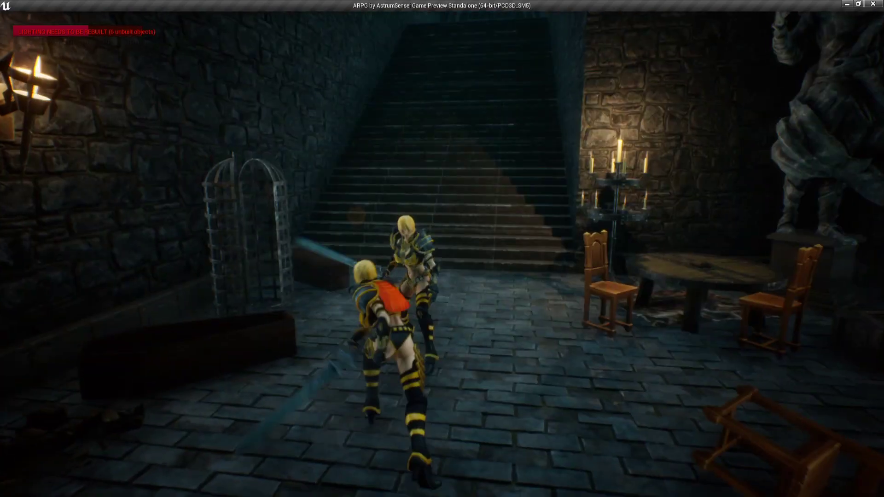
{"action": "left_click", "coordinate": [442, 249]}
{"action": "left_click", "coordinate": [442, 249]}
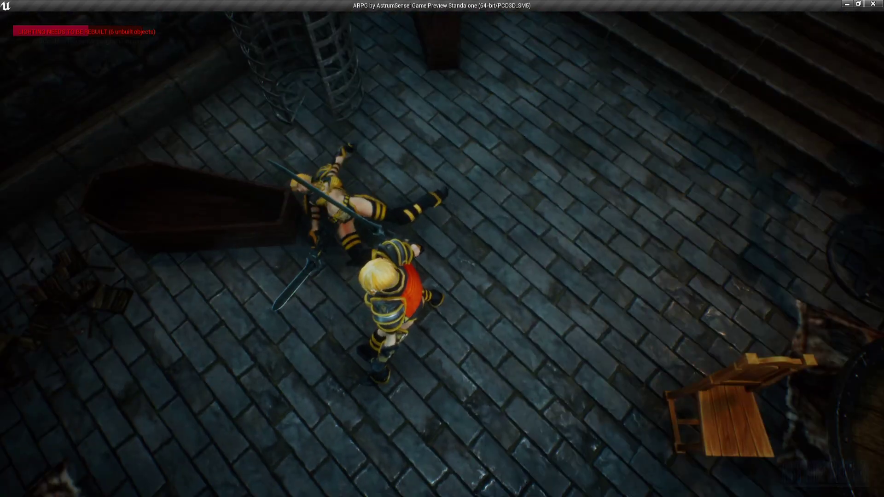
{"action": "key", "text": "Escape"}
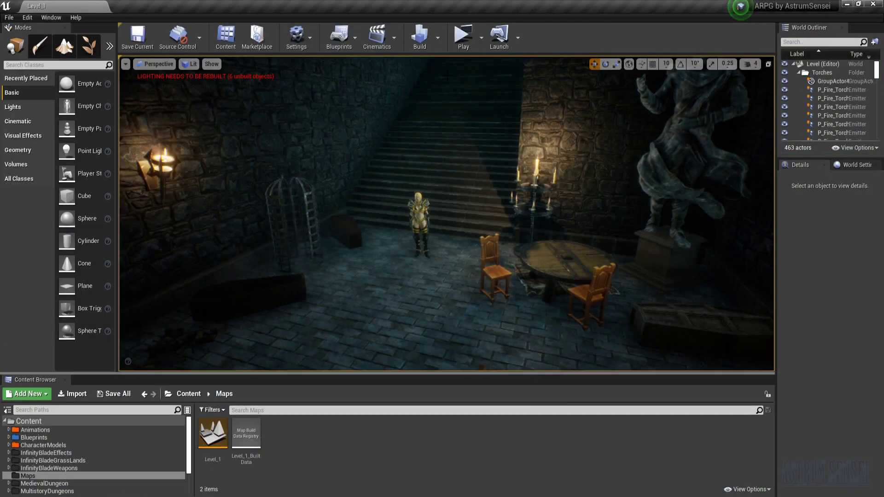
{"action": "left_click", "coordinate": [458, 49]}
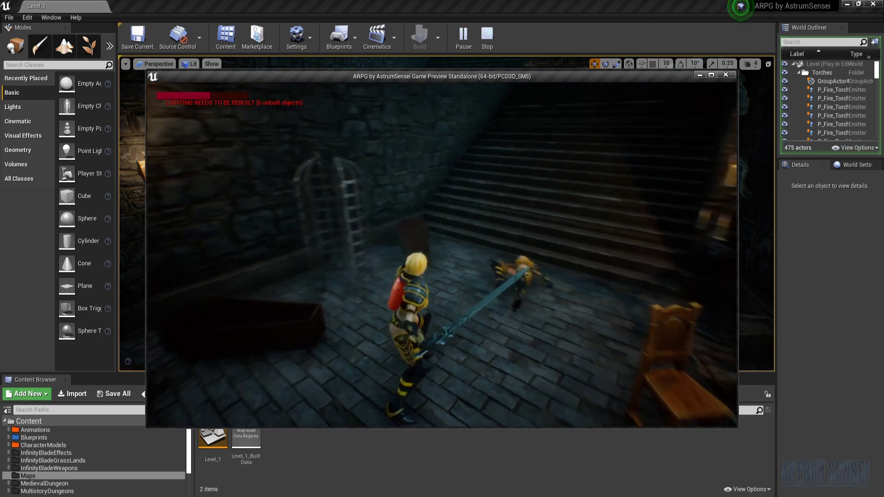
{"action": "key", "text": "Escape"}
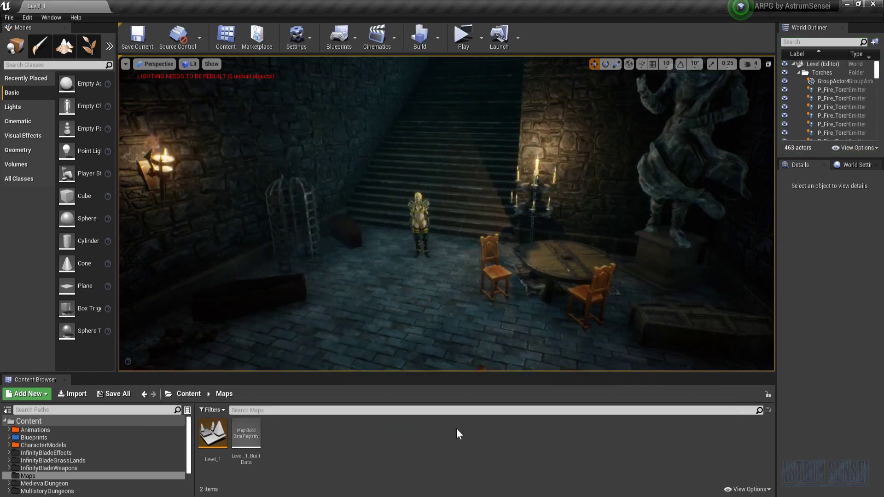
- Open the maria_j_j_ong physics asset from the CharacterModels folder and run its physics simulation once
{"action": "left_click", "coordinate": [67, 438]}
{"action": "left_click", "coordinate": [76, 447]}
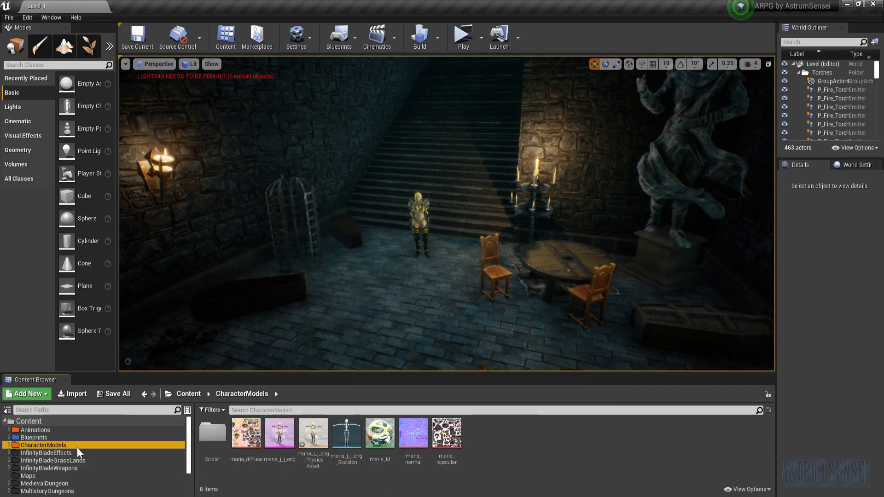
{"action": "left_click", "coordinate": [312, 481]}
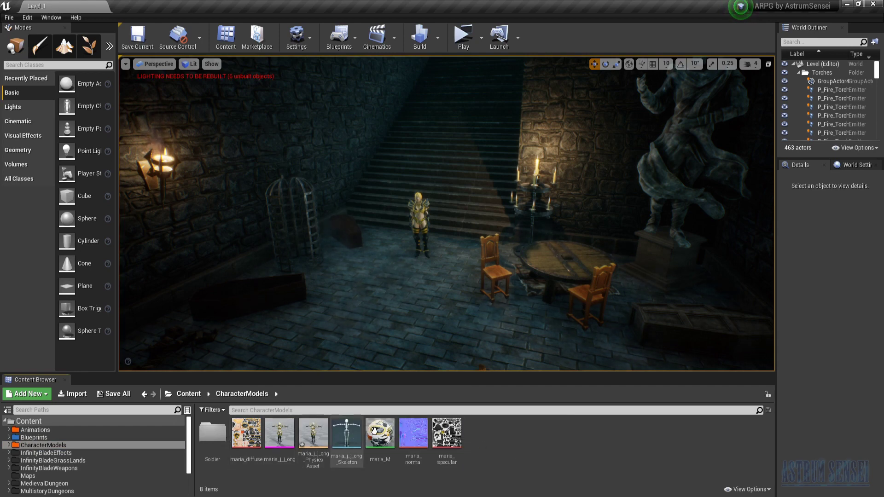
{"action": "double_click", "coordinate": [314, 427]}
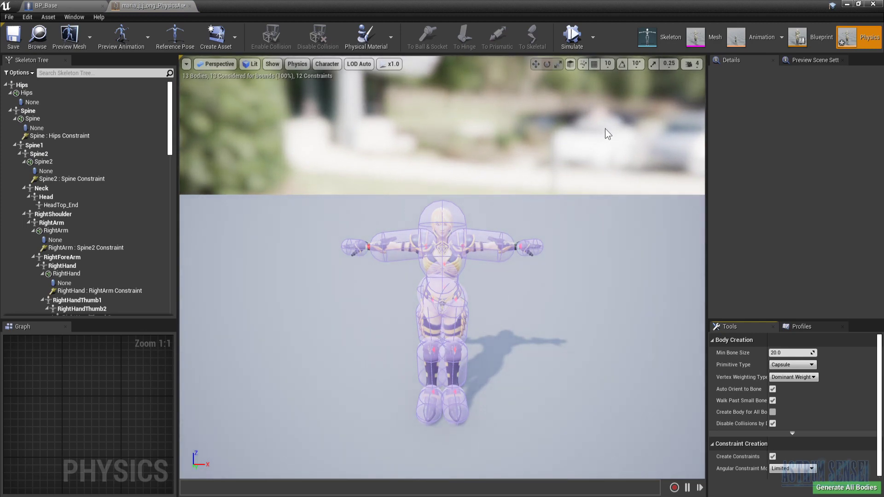
{"action": "left_click", "coordinate": [569, 41]}
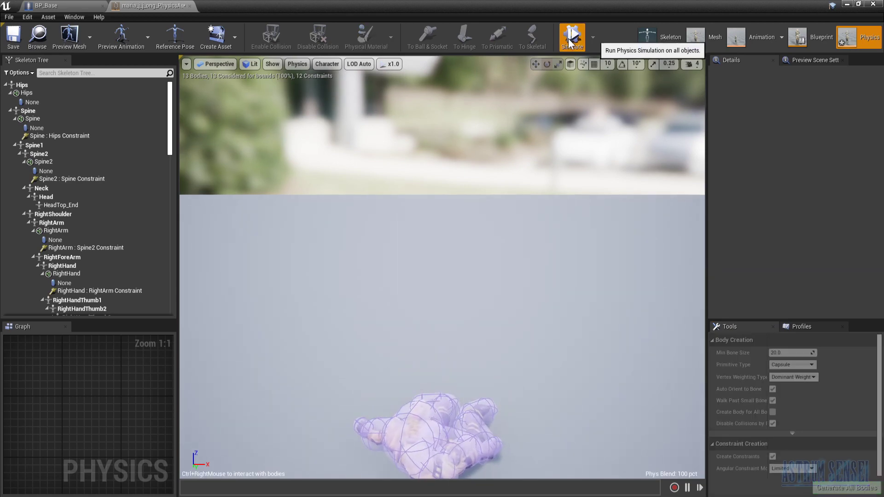
{"action": "left_click", "coordinate": [574, 43]}
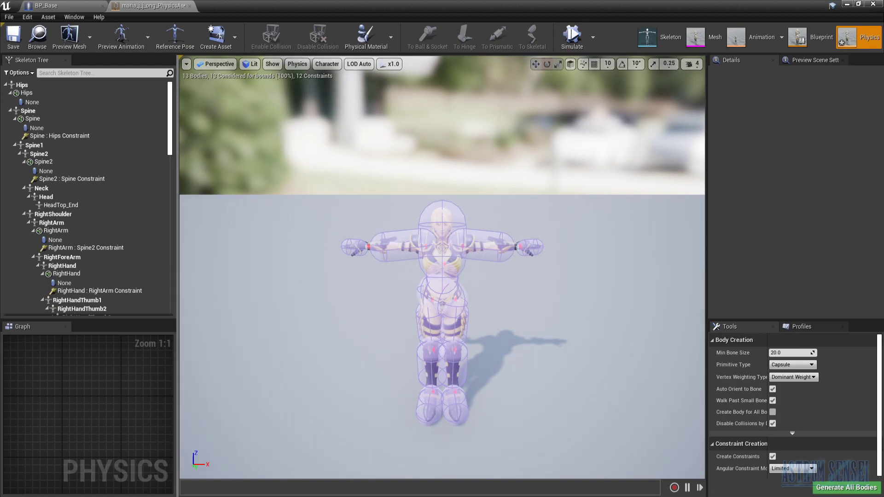
- Select all physics bodies of the character and set both Linear Damping and Angular Damping to 5
{"action": "left_click", "coordinate": [399, 244]}
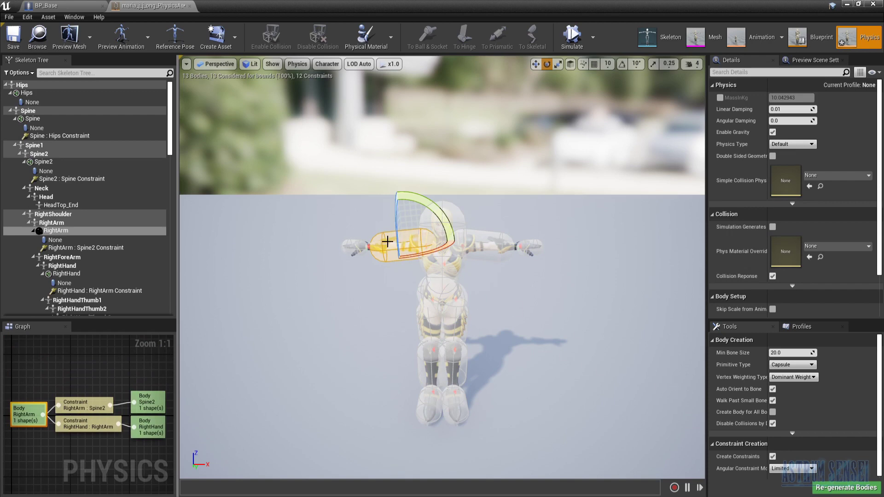
{"action": "key", "text": "ctrl+a"}
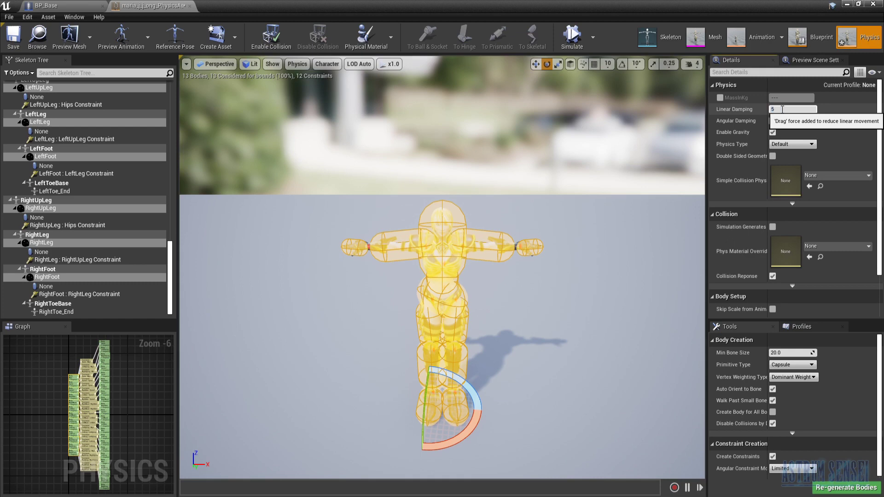
{"action": "left_click", "coordinate": [804, 121]}
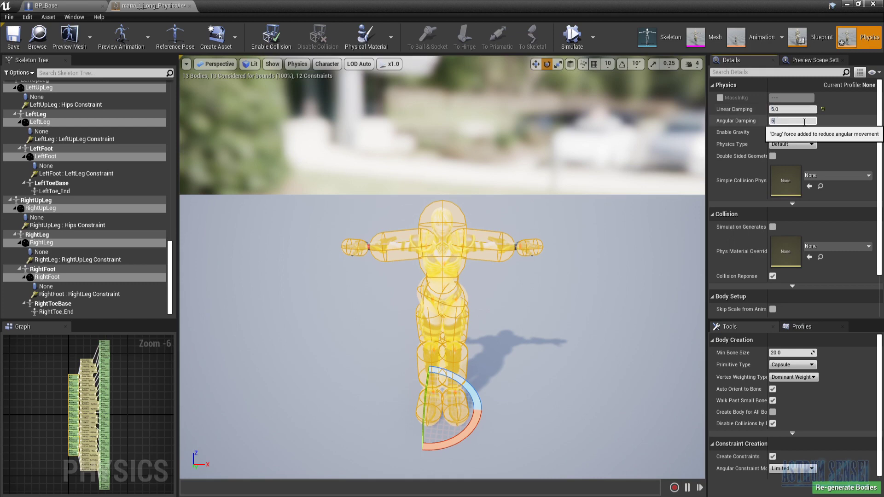
{"action": "type", "text": "5"}
{"action": "key", "text": "Return"}
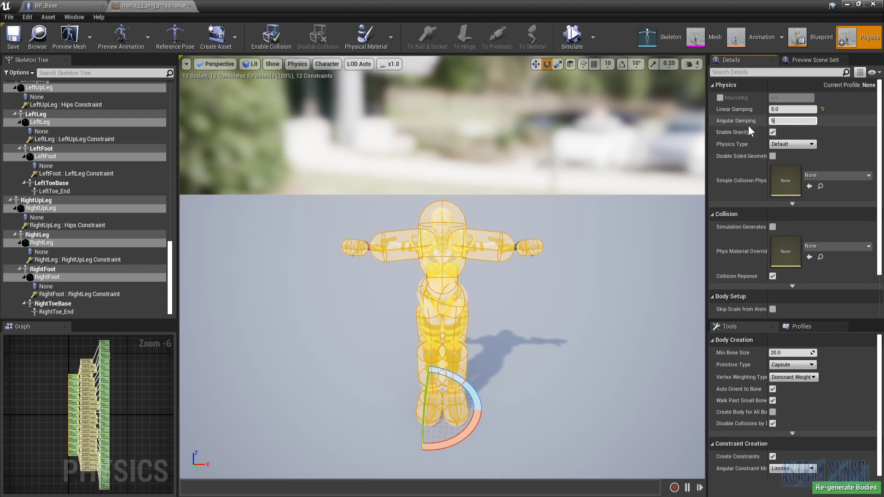
- Simulate the damped ragdoll and play-test the level to examine the enemy's fall
{"action": "left_click", "coordinate": [572, 38]}
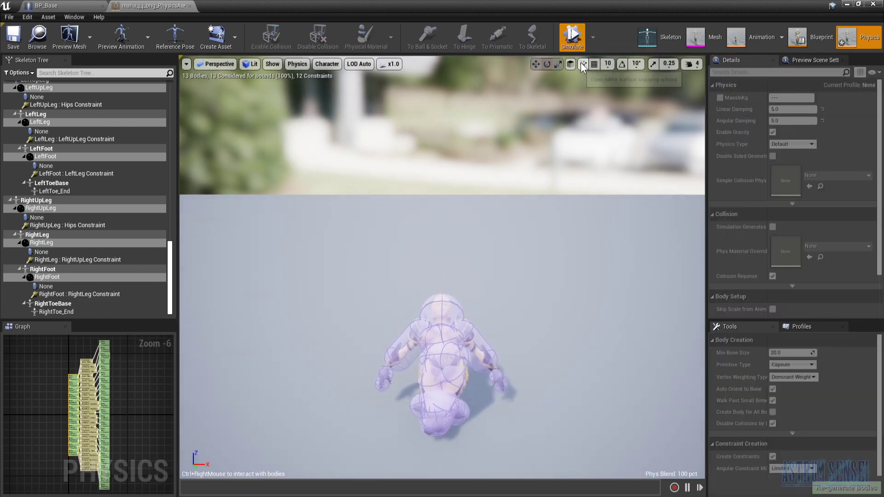
{"action": "left_click", "coordinate": [581, 37]}
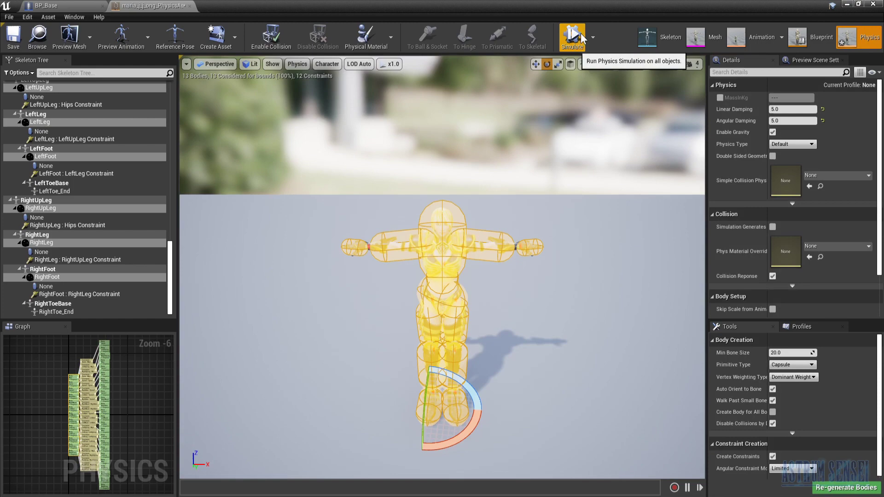
{"action": "left_click", "coordinate": [846, 4]}
{"action": "left_click", "coordinate": [464, 37]}
{"action": "left_click", "coordinate": [500, 104]}
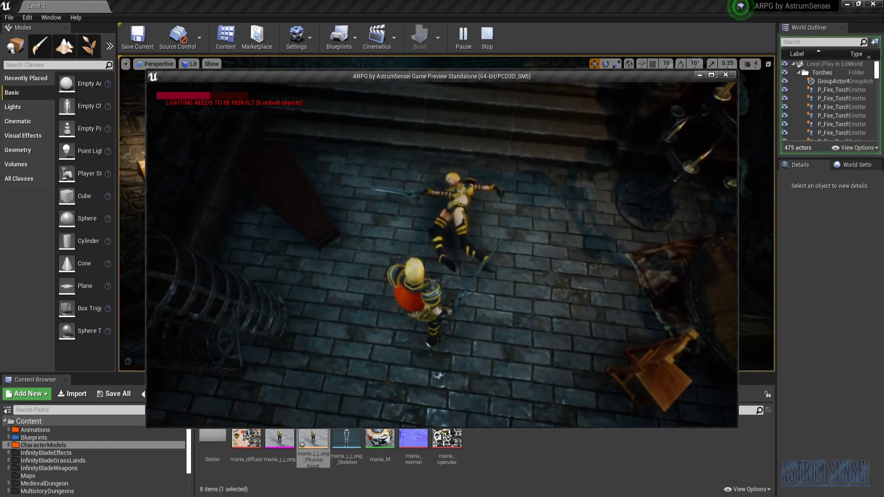
{"action": "key", "text": "Escape"}
- Reopen the character's physics asset and set Linear Damping and Angular Damping of all bodies to 10
{"action": "double_click", "coordinate": [316, 430]}
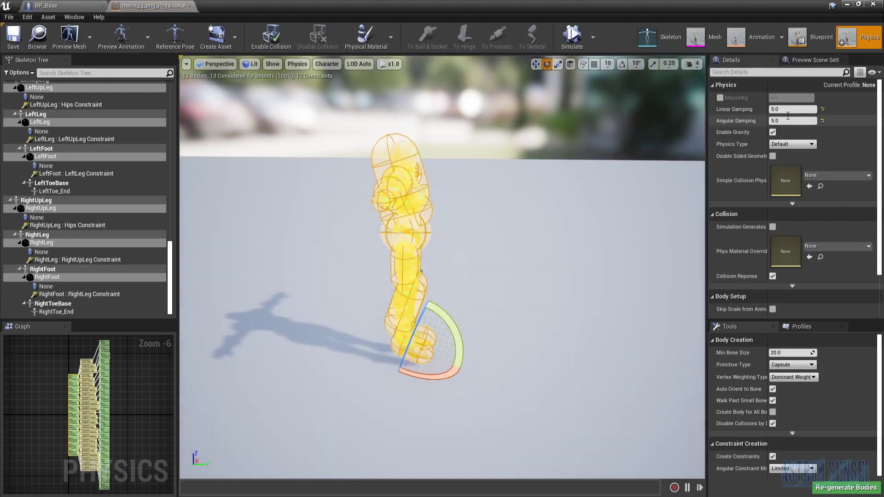
{"action": "left_click", "coordinate": [779, 110]}
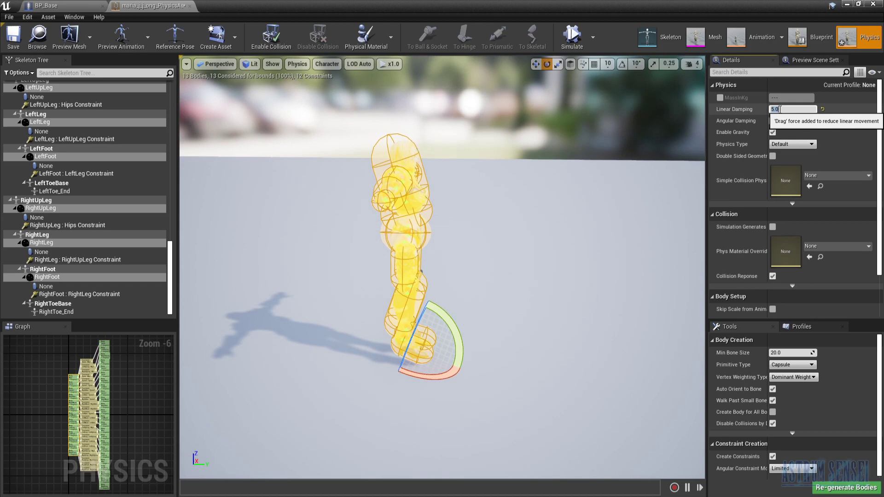
{"action": "type", "text": "10.0"}
{"action": "left_click", "coordinate": [776, 120]}
{"action": "type", "text": "5"}
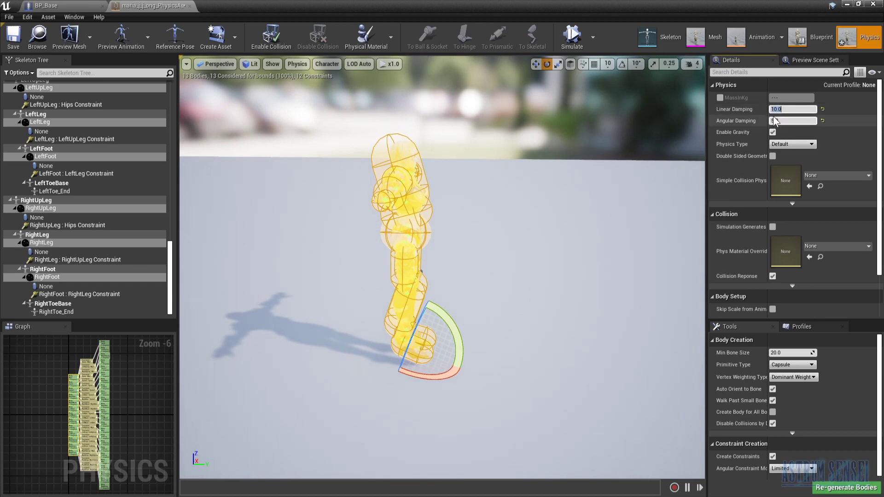
{"action": "key", "text": "Return"}
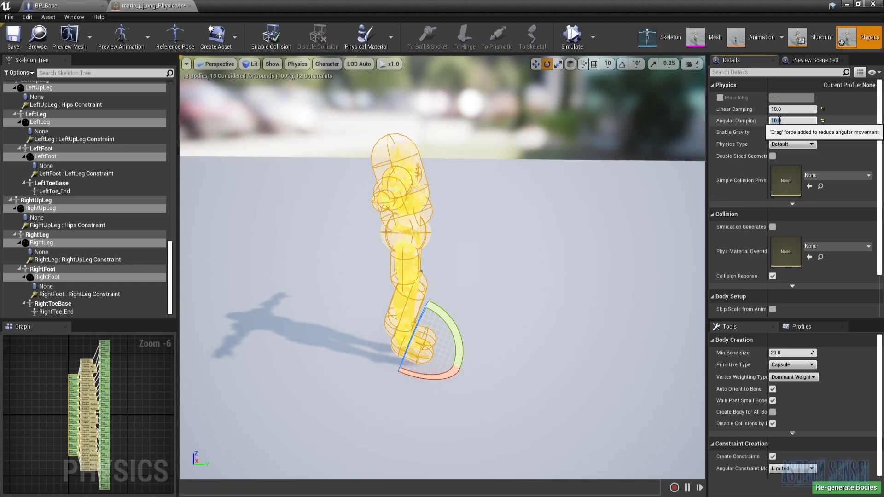
{"action": "key", "text": "Return"}
- Play-test the level again, defeating the enemy and moving around the body to examine how the ragdoll settles
{"action": "left_click", "coordinate": [572, 36]}
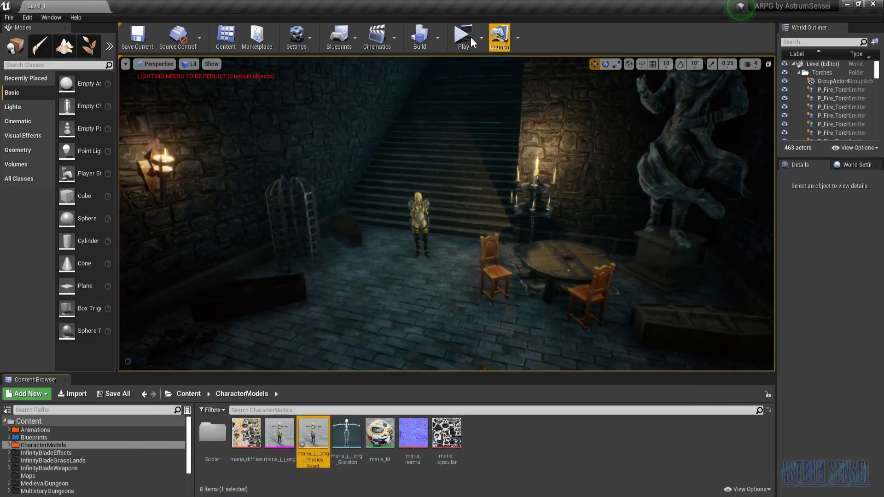
{"action": "left_click", "coordinate": [464, 38]}
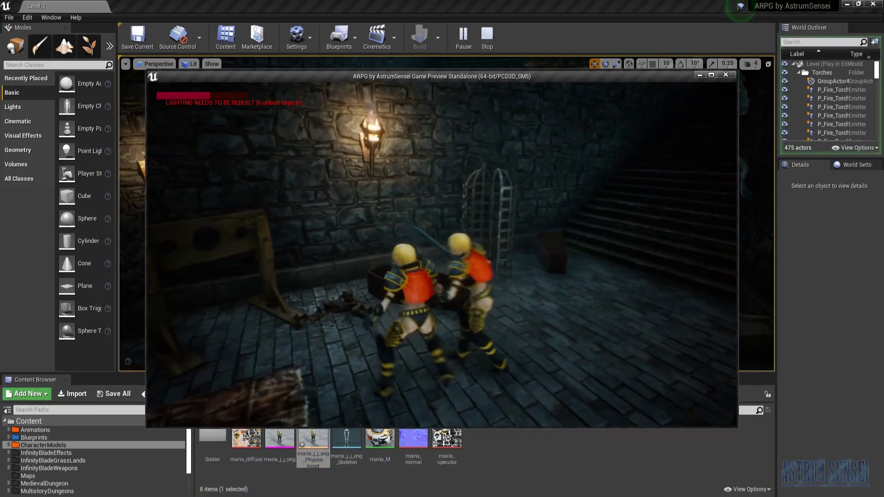
{"action": "key", "text": "w"}
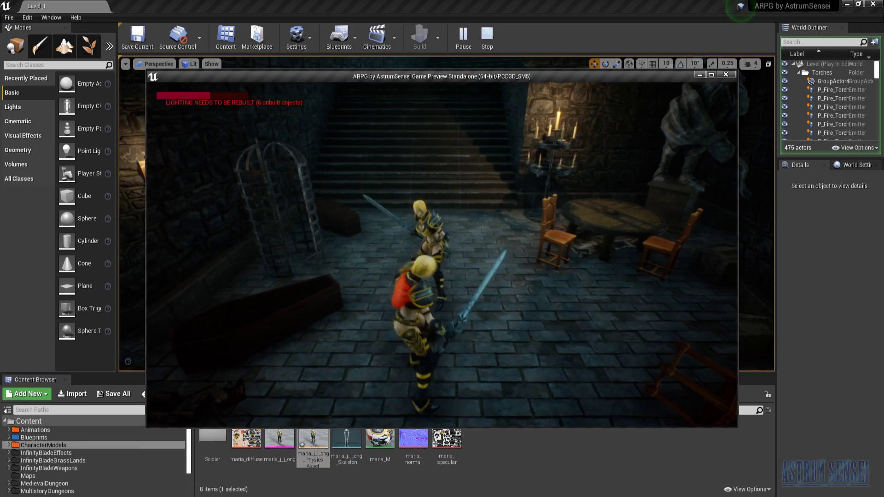
{"action": "key", "text": "a"}
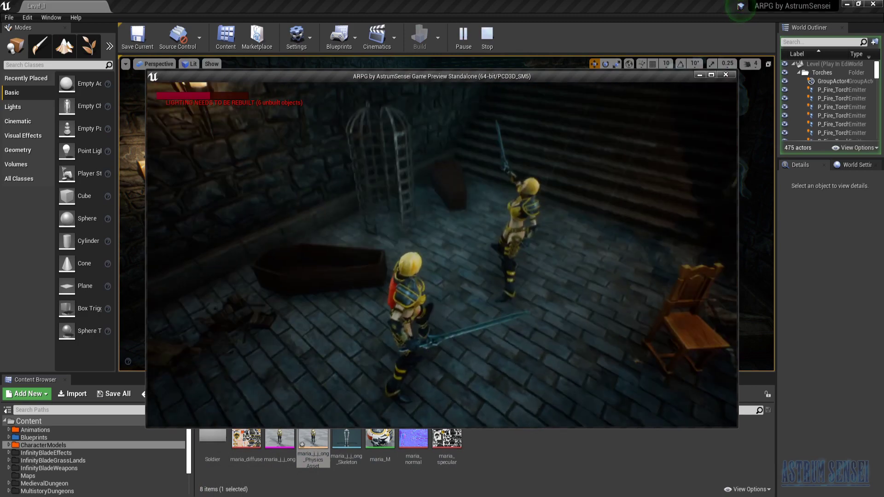
{"action": "key", "text": "w"}
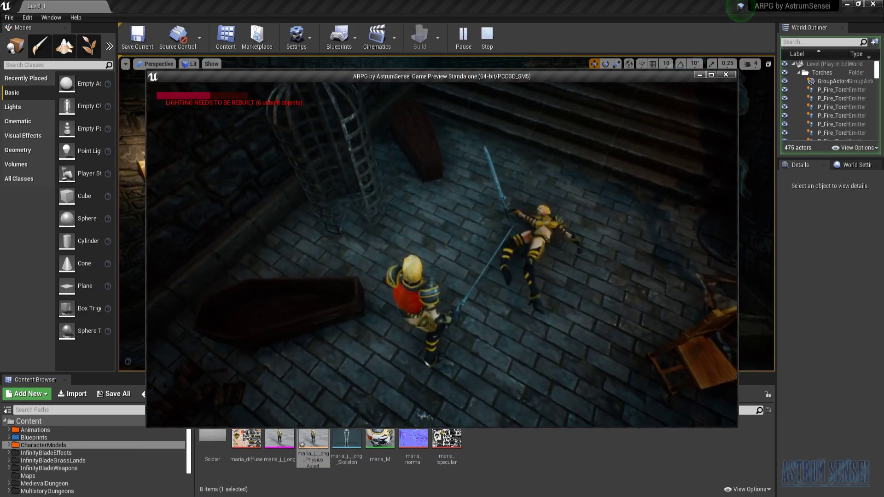
{"action": "key", "text": "w"}
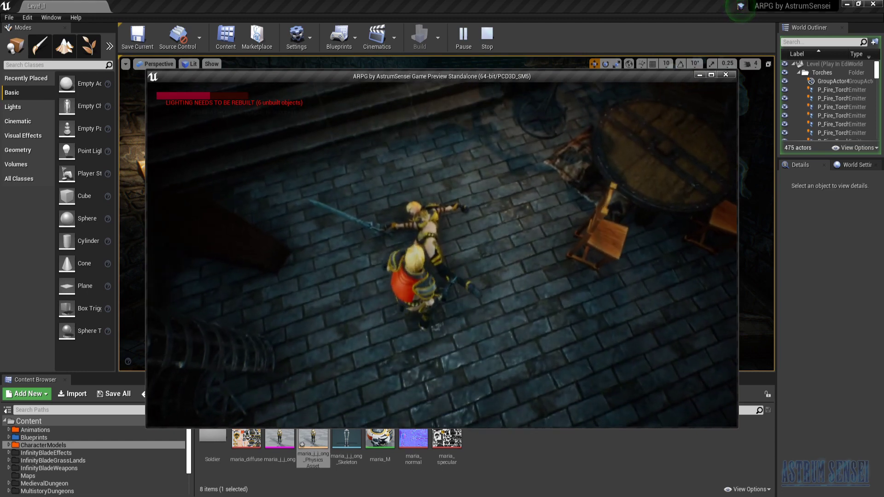
{"action": "key", "text": "a"}
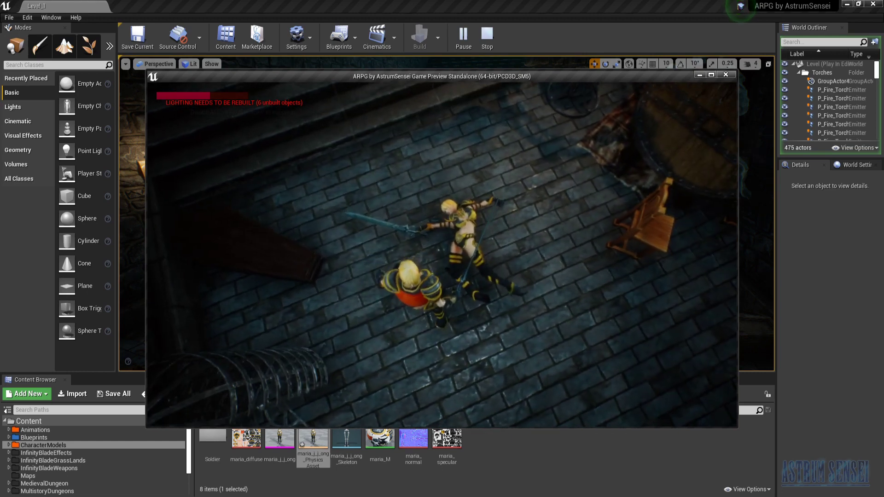
{"action": "key", "text": "Escape"}
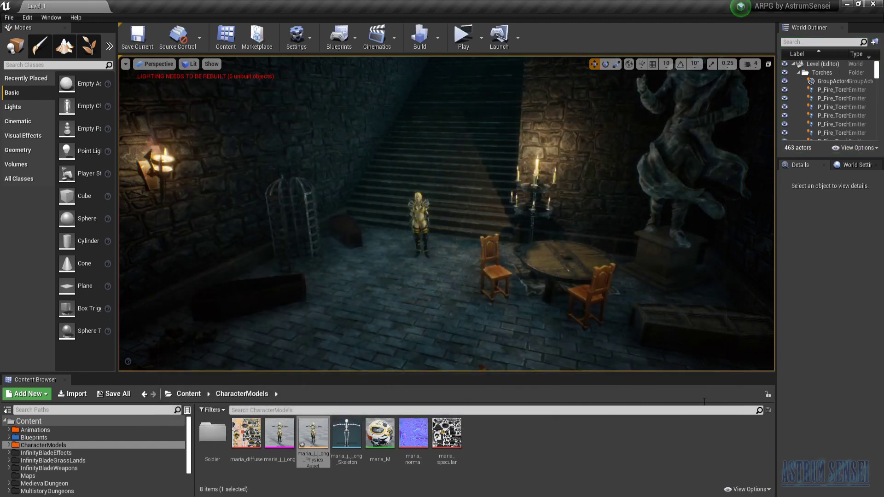
- Reopen the character's physics asset and inspect the capsule bodies around both feet and the upper body
{"action": "double_click", "coordinate": [313, 433]}
{"action": "left_click", "coordinate": [573, 37]}
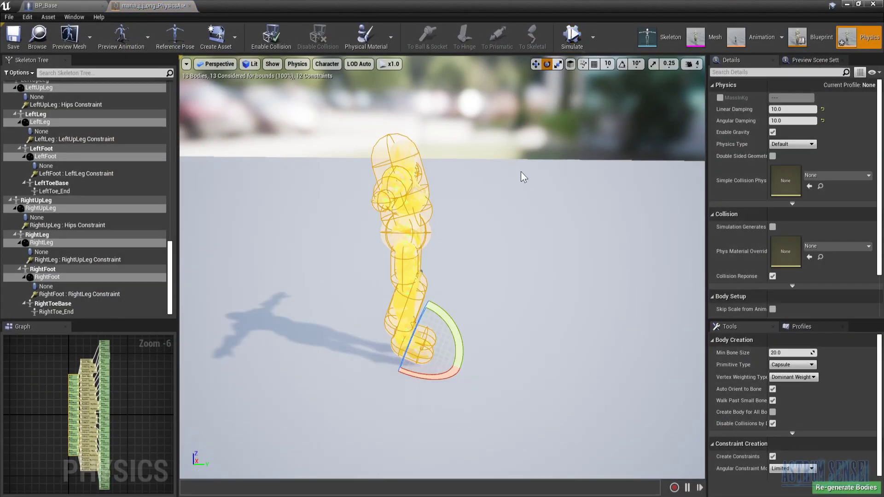
{"action": "right_click_drag", "start_coordinate": [486, 279], "coordinate": [405, 355]}
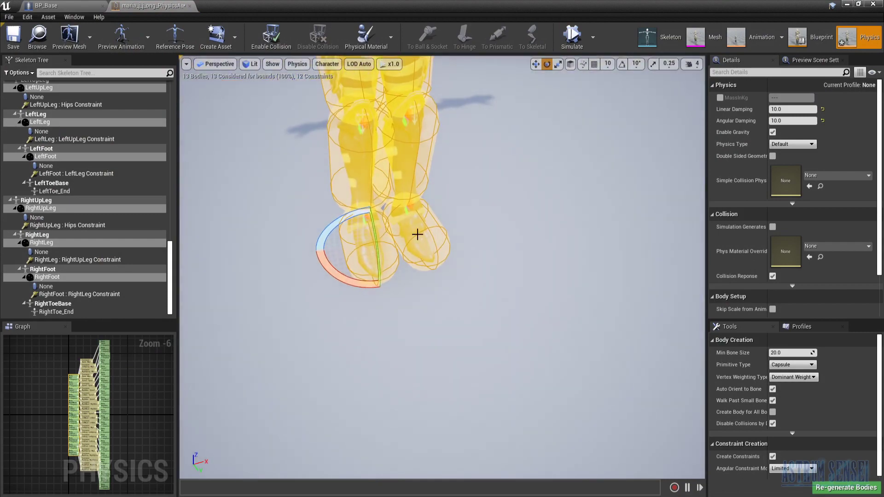
{"action": "left_click", "coordinate": [410, 235]}
{"action": "left_click", "coordinate": [364, 242]}
{"action": "right_click_drag", "start_coordinate": [363, 242], "coordinate": [368, 207]}
{"action": "right_click_drag", "start_coordinate": [437, 292], "coordinate": [387, 332]}
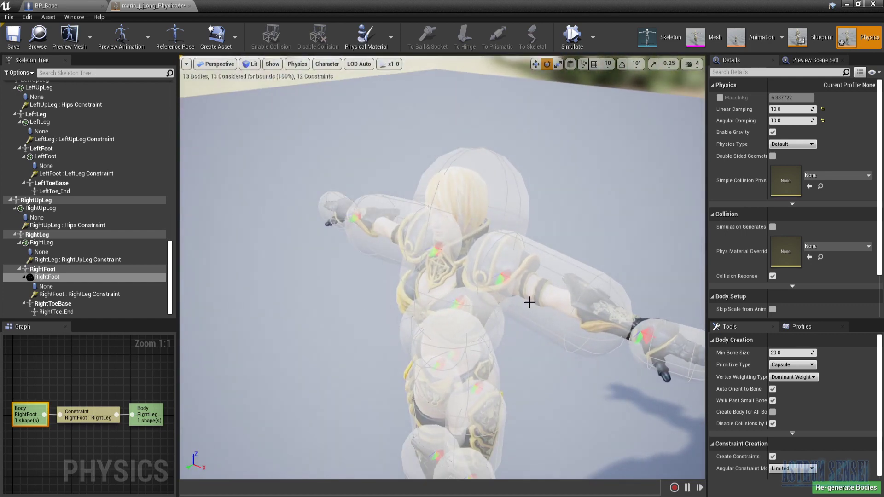
- Select the LeftArm and RightArm capsules together and scale them down to fit more tightly around the arms
{"action": "left_click", "coordinate": [530, 302]}
{"action": "key", "text": "r"}
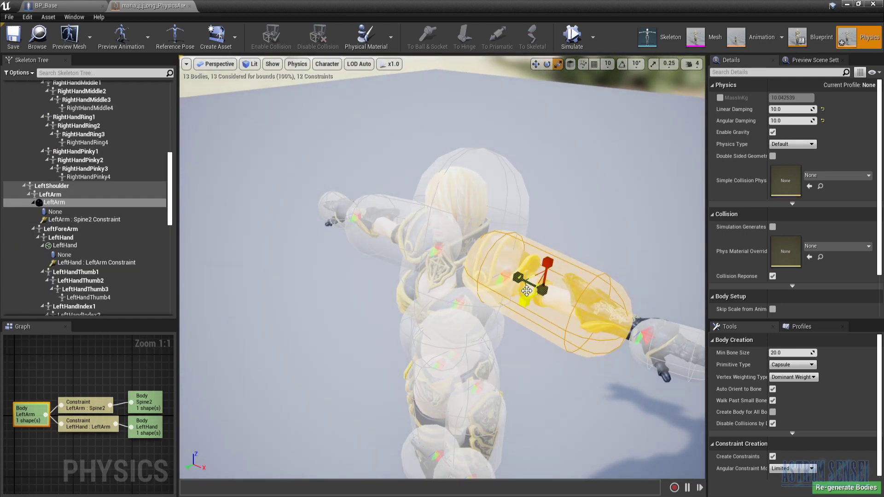
{"action": "left_click_drag", "start_coordinate": [527, 290], "coordinate": [520, 298]}
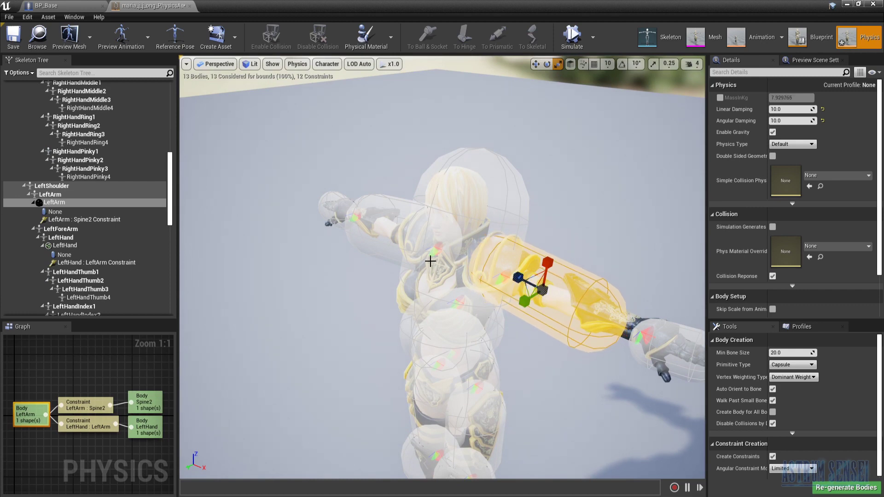
{"action": "key", "text": "ctrl+z"}
{"action": "left_click", "coordinate": [368, 230], "text": "ctrl"}
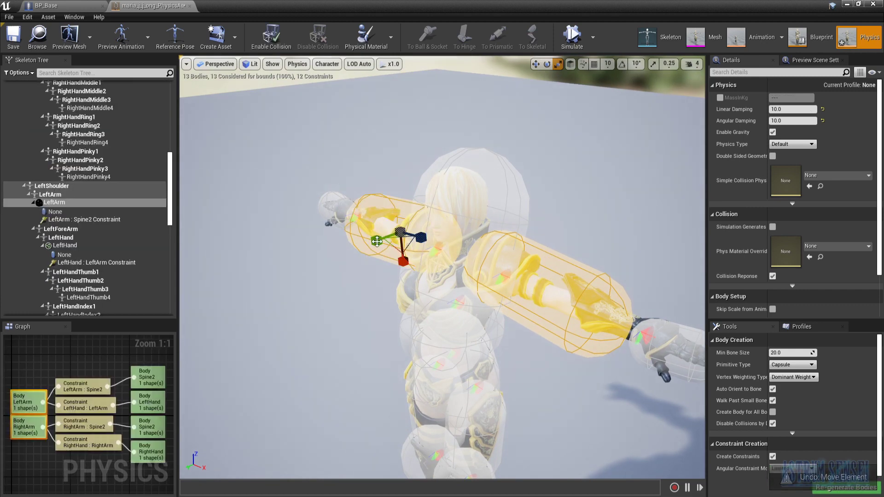
{"action": "left_click_drag", "start_coordinate": [391, 246], "coordinate": [379, 257]}
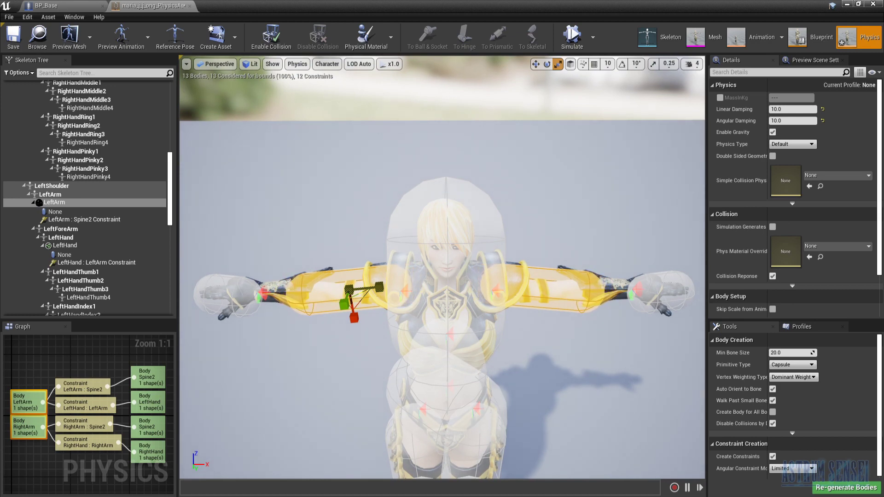
- Shift the LeftArm and RightArm capsules individually outward along the arms, away from the torso
{"action": "left_click", "coordinate": [548, 294]}
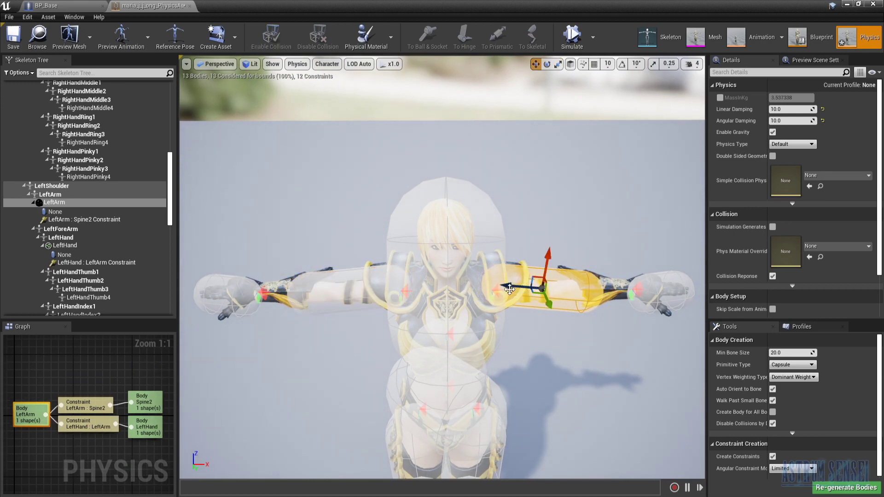
{"action": "left_click_drag", "start_coordinate": [510, 286], "coordinate": [534, 288]}
{"action": "left_click", "coordinate": [337, 294]}
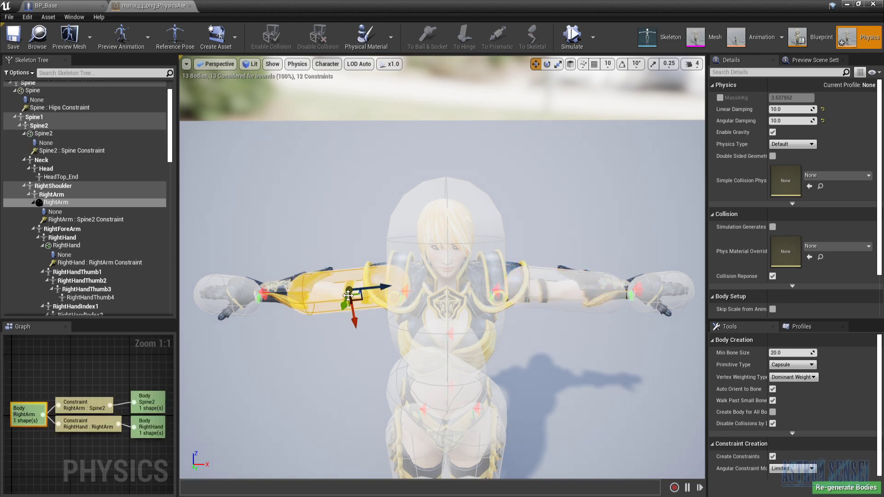
{"action": "left_click_drag", "start_coordinate": [380, 292], "coordinate": [358, 295]}
- Resize the Spine2 capsule around the chest and head, checking its fit from several sides
{"action": "left_click", "coordinate": [504, 291]}
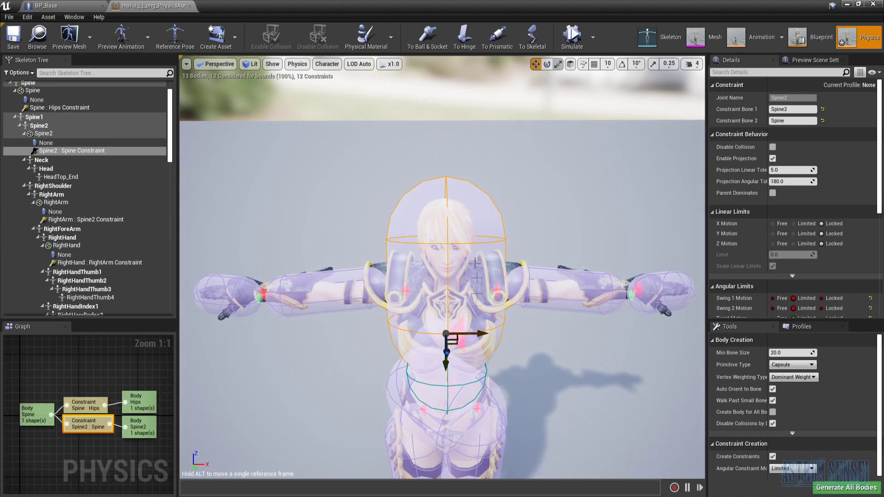
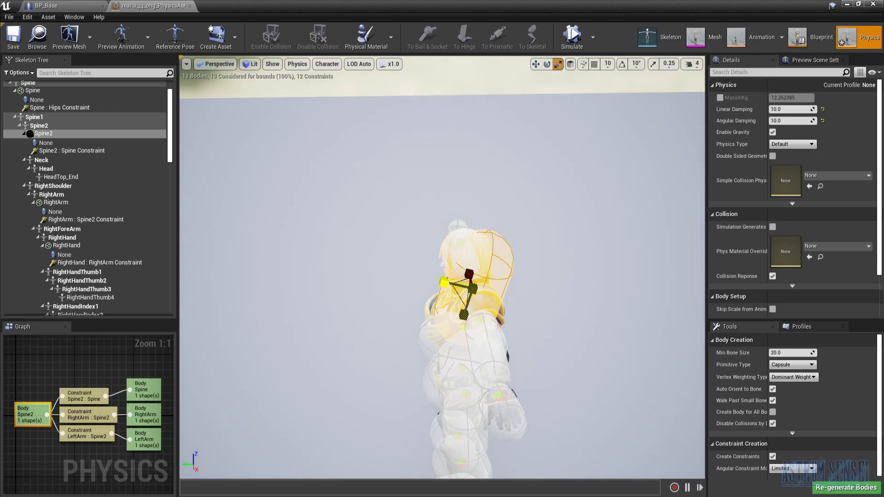
{"action": "right_click_drag", "start_coordinate": [404, 292], "coordinate": [552, 313]}
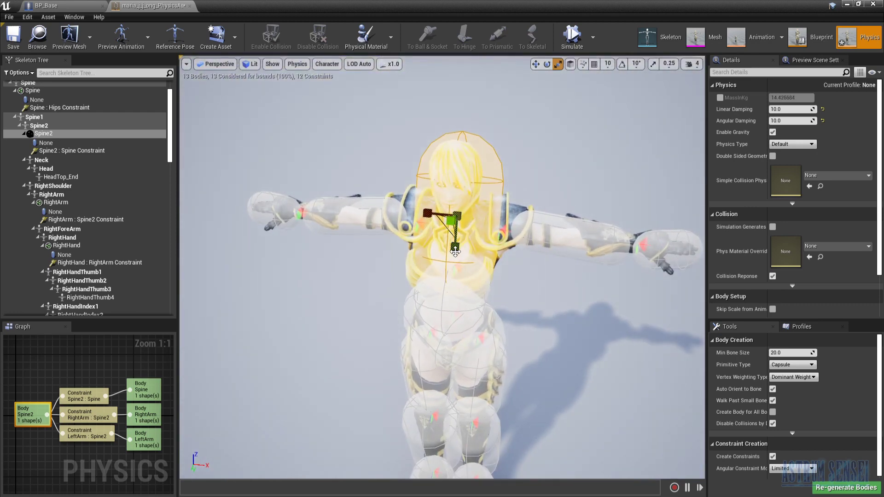
{"action": "right_click_drag", "start_coordinate": [441, 317], "coordinate": [569, 344]}
- Scale the Spine and Hips capsules to fit more closely around the waist and pelvis
{"action": "left_click", "coordinate": [440, 337]}
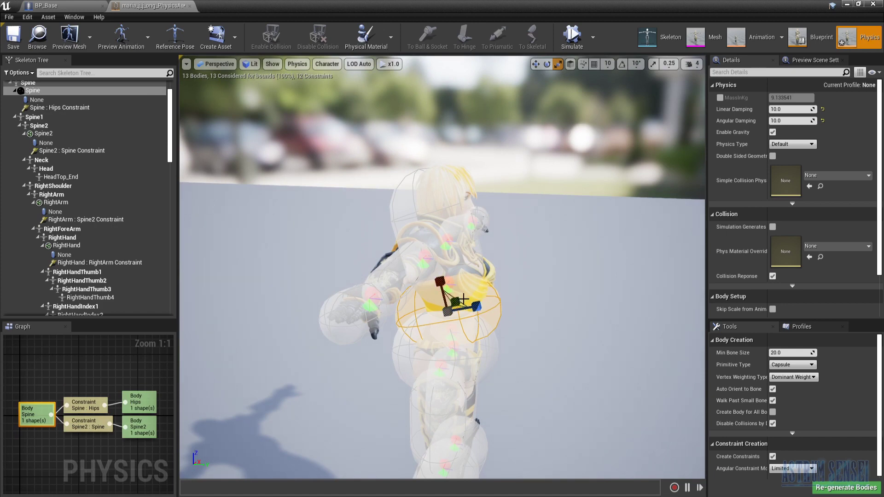
{"action": "mouse_move", "coordinate": [447, 311]}
{"action": "left_mouse_down"}
{"action": "mouse_move", "coordinate": [435, 315]}
{"action": "mouse_move", "coordinate": [443, 312]}
{"action": "left_mouse_up"}
{"action": "left_click", "coordinate": [450, 347]}
{"action": "left_click_drag", "start_coordinate": [450, 347], "coordinate": [322, 364], "text": "alt"}
{"action": "left_click_drag", "start_coordinate": [444, 314], "coordinate": [435, 317]}
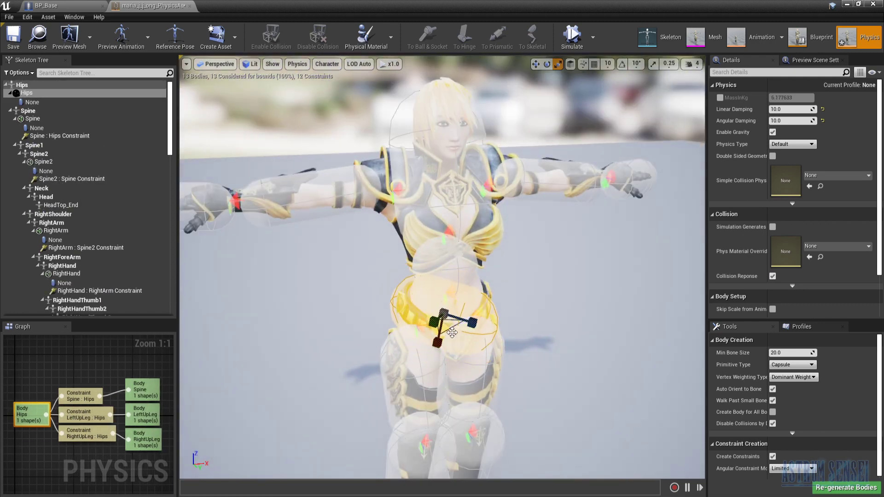
- Turn on 10° rotation snapping and rotate the Hips capsule to align it with the pelvis
{"action": "key", "text": "e"}
{"action": "left_click_drag", "start_coordinate": [486, 305], "coordinate": [602, 302]}
{"action": "key", "text": "ctrl+z"}
{"action": "key", "text": "ctrl+z"}
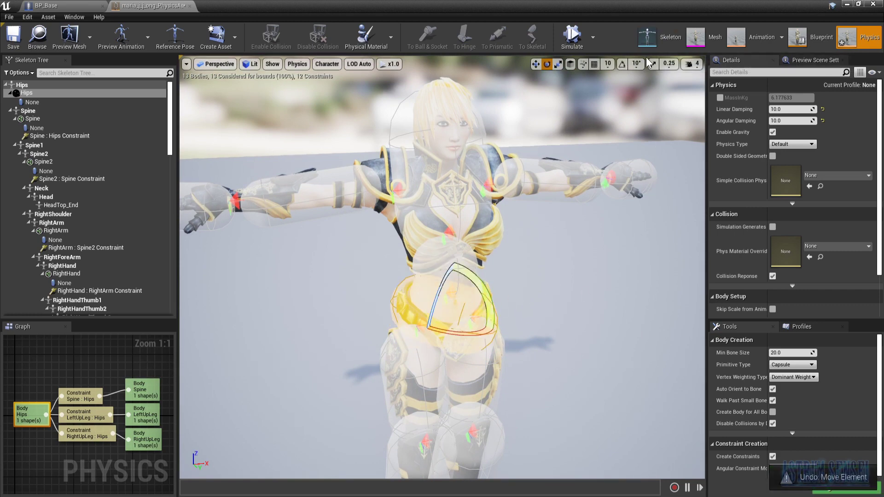
{"action": "left_click", "coordinate": [622, 64]}
{"action": "left_click_drag", "start_coordinate": [460, 336], "coordinate": [481, 328]}
{"action": "left_click_drag", "start_coordinate": [411, 286], "coordinate": [401, 304]}
{"action": "left_click_drag", "start_coordinate": [446, 339], "coordinate": [432, 338]}
{"action": "left_click_drag", "start_coordinate": [413, 281], "coordinate": [414, 280]}
- Scale the Hips capsule to fit the pelvis, checking it from the side and front
{"action": "key", "text": "r"}
{"action": "right_click_drag", "start_coordinate": [415, 280], "coordinate": [530, 274]}
{"action": "left_click_drag", "start_coordinate": [510, 375], "coordinate": [503, 371]}
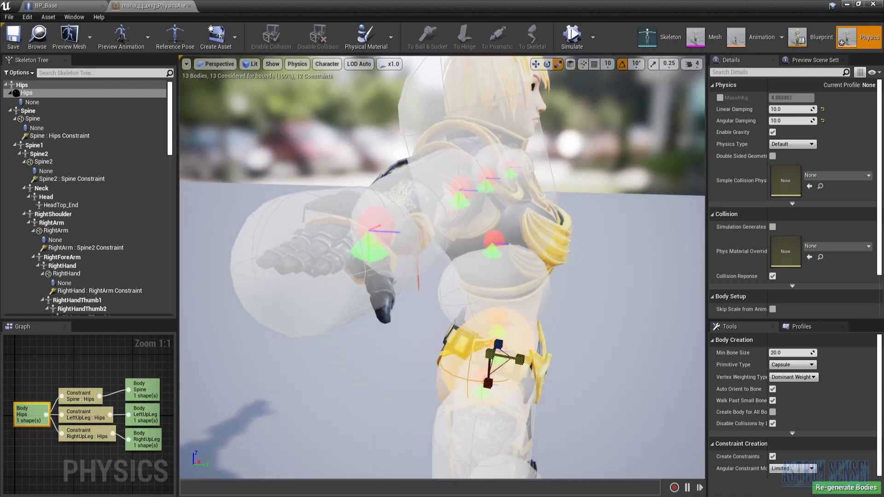
{"action": "right_click_drag", "start_coordinate": [525, 414], "coordinate": [378, 414]}
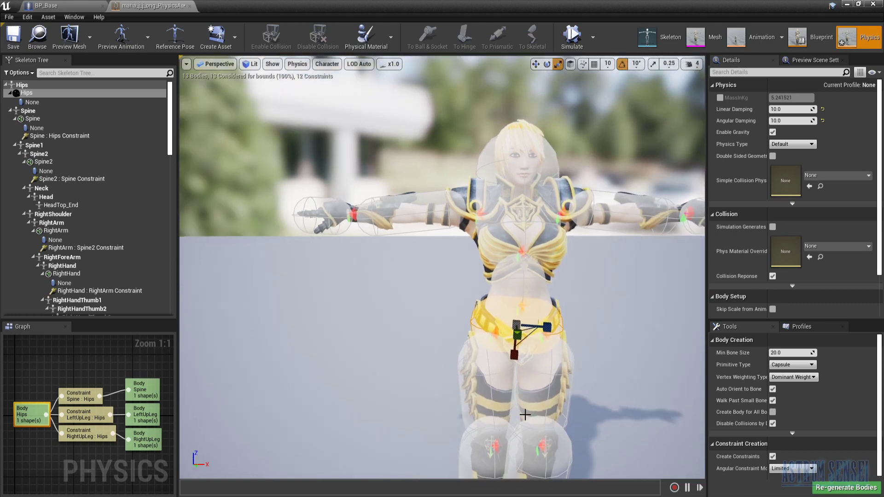
- Select the LeftUpLeg and RightUpLeg capsules together and shrink them to fit the thighs
{"action": "left_click", "coordinate": [559, 386]}
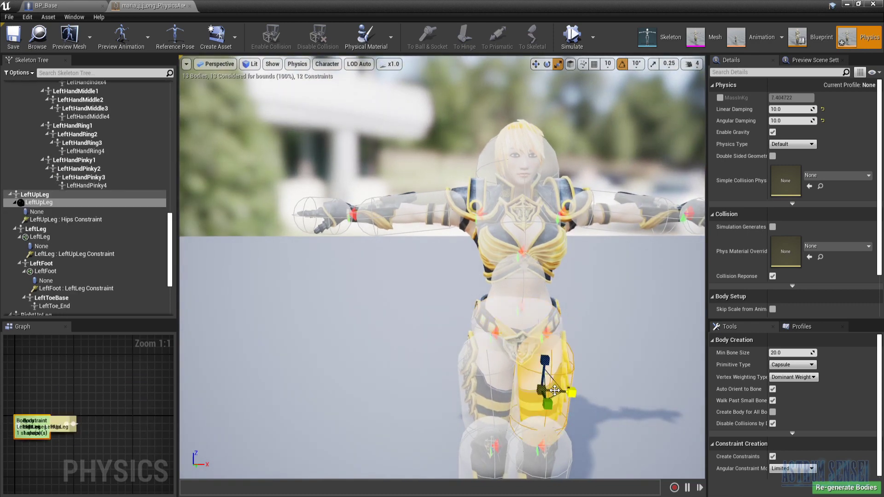
{"action": "left_click", "coordinate": [508, 395], "text": "ctrl"}
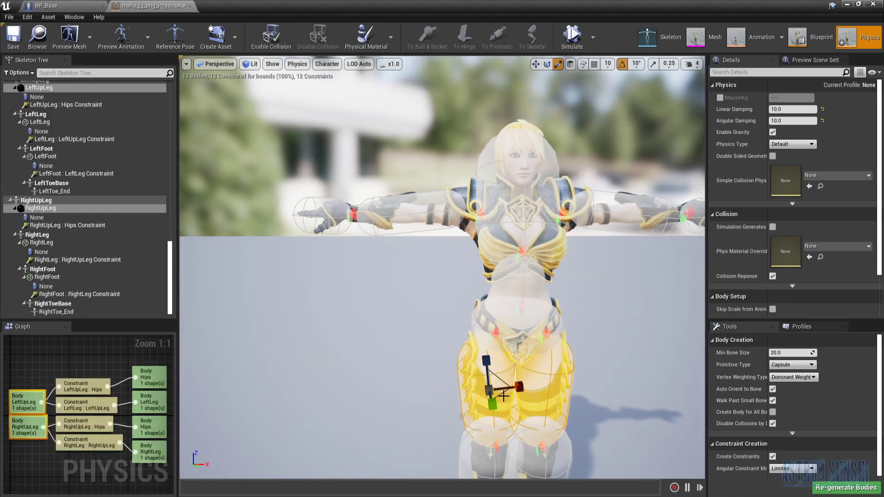
{"action": "left_click_drag", "start_coordinate": [502, 396], "coordinate": [491, 407]}
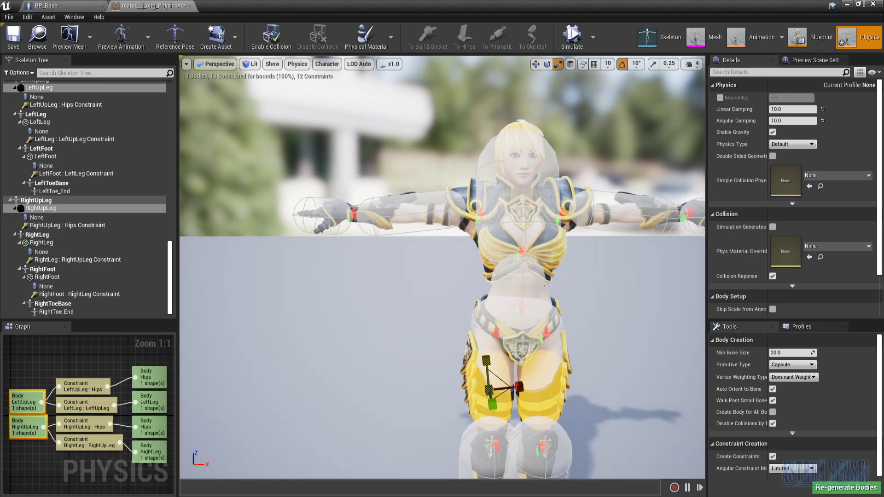
{"action": "right_click_drag", "start_coordinate": [526, 265], "coordinate": [542, 343]}
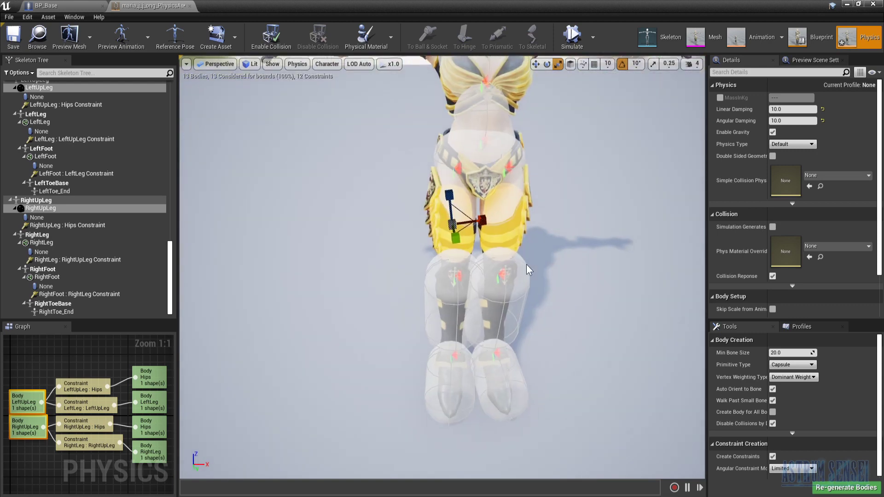
{"action": "left_click", "coordinate": [491, 290], "text": "ctrl"}
{"action": "left_click", "coordinate": [453, 292], "text": "ctrl"}
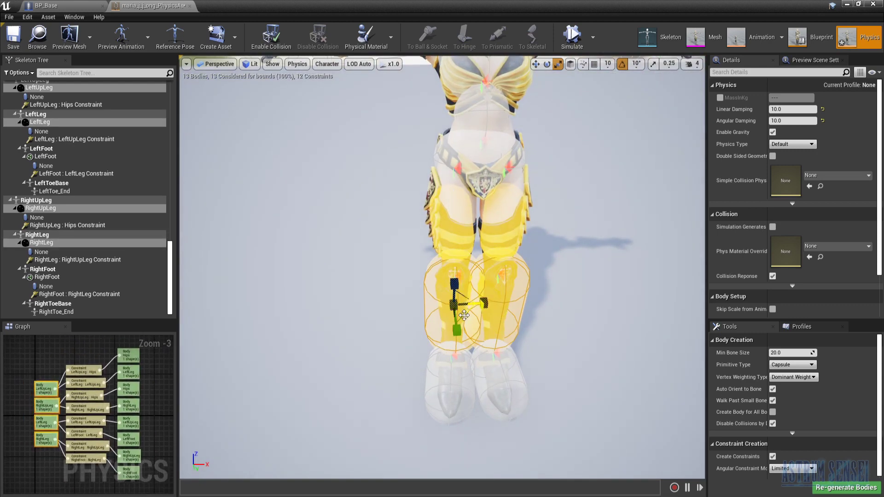
{"action": "left_click_drag", "start_coordinate": [465, 312], "coordinate": [448, 310]}
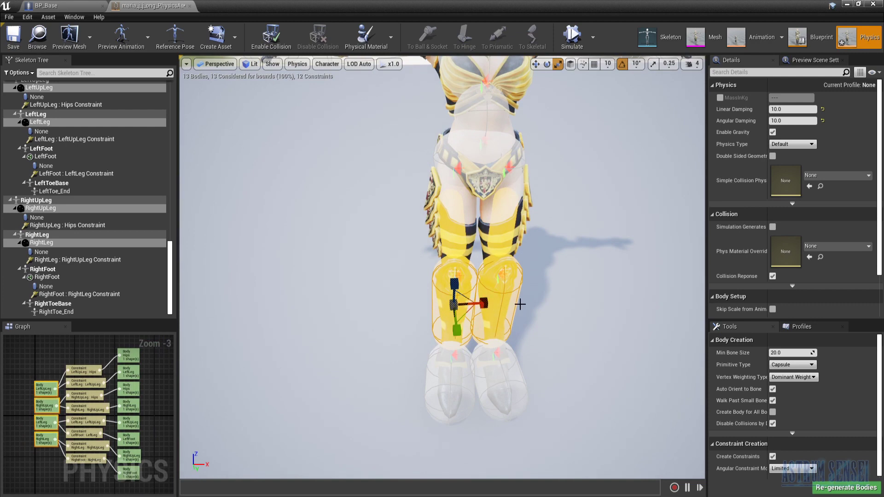
{"action": "key", "text": "ctrl+z"}
- Select only the LeftLeg and RightLeg capsules and shrink them to fit the lower legs
{"action": "left_click", "coordinate": [507, 301]}
{"action": "left_click", "coordinate": [457, 313], "text": "ctrl"}
{"action": "left_click_drag", "start_coordinate": [460, 316], "coordinate": [455, 322]}
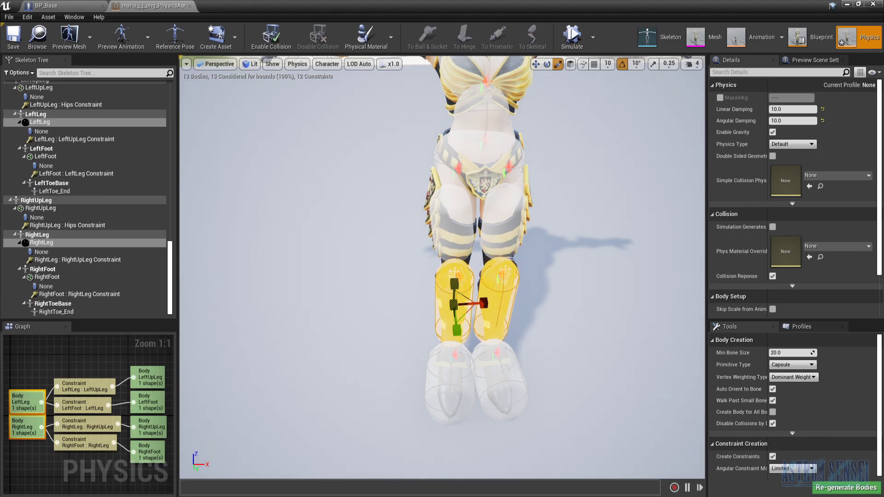
- Select the LeftFoot and RightFoot capsules together and scale them down around the feet
{"action": "left_click", "coordinate": [501, 381]}
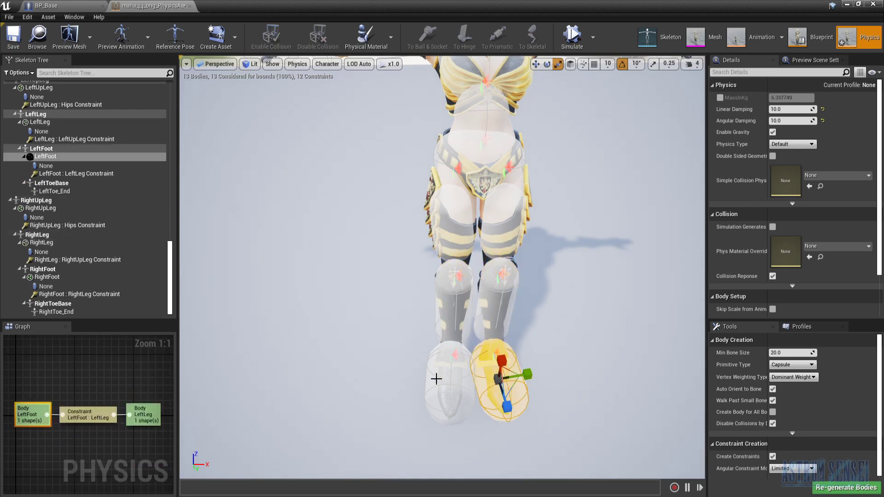
{"action": "left_click", "coordinate": [454, 381], "text": "ctrl"}
{"action": "left_click_drag", "start_coordinate": [462, 375], "coordinate": [459, 380]}
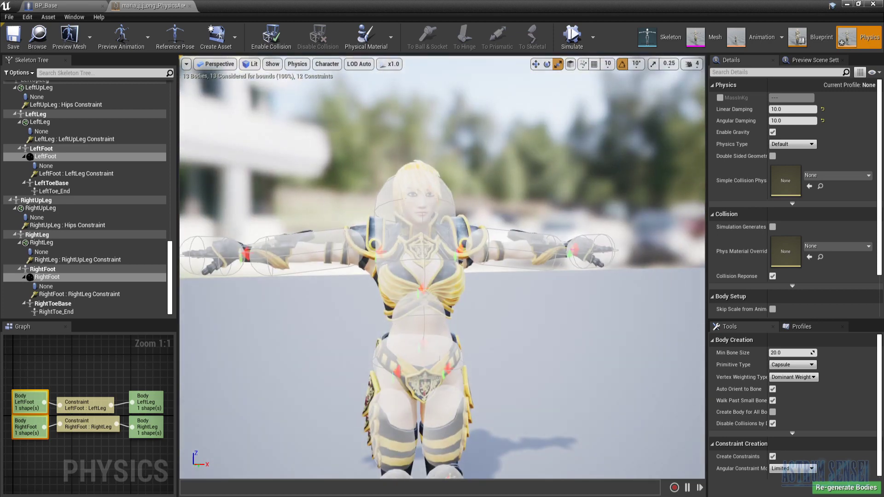
- Select the LeftHand and RightHand capsules together and scale them down around the hands
{"action": "left_click", "coordinate": [594, 253]}
{"action": "right_click_drag", "start_coordinate": [594, 253], "coordinate": [567, 253]}
{"action": "left_click", "coordinate": [278, 250], "text": "ctrl"}
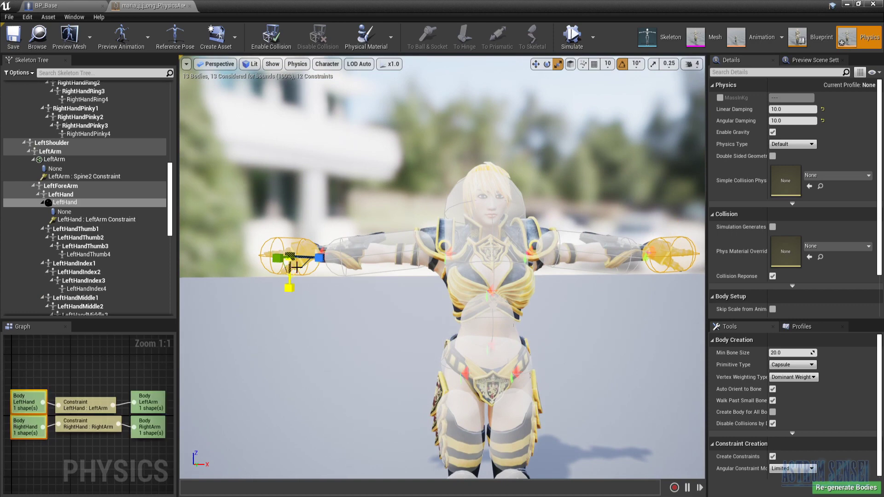
{"action": "left_click_drag", "start_coordinate": [281, 271], "coordinate": [285, 267]}
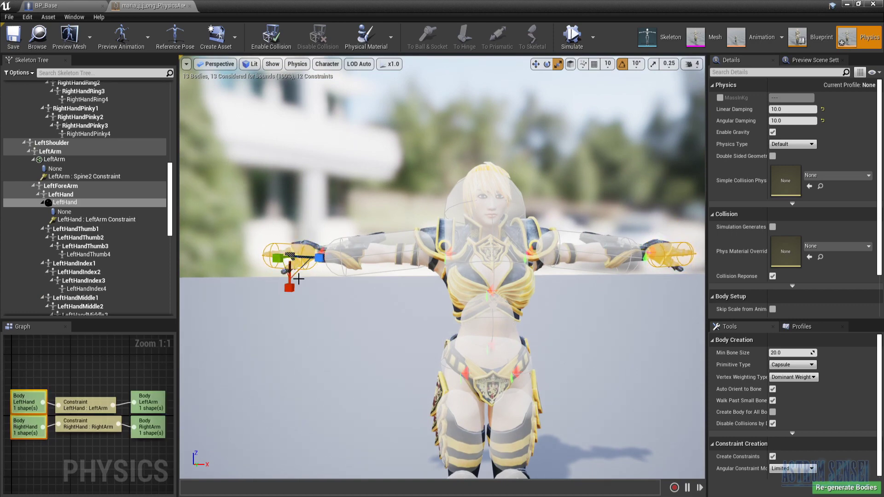
- Save the physics asset, then run and stop a simulation to examine how the resized ragdoll falls
{"action": "left_click", "coordinate": [13, 37]}
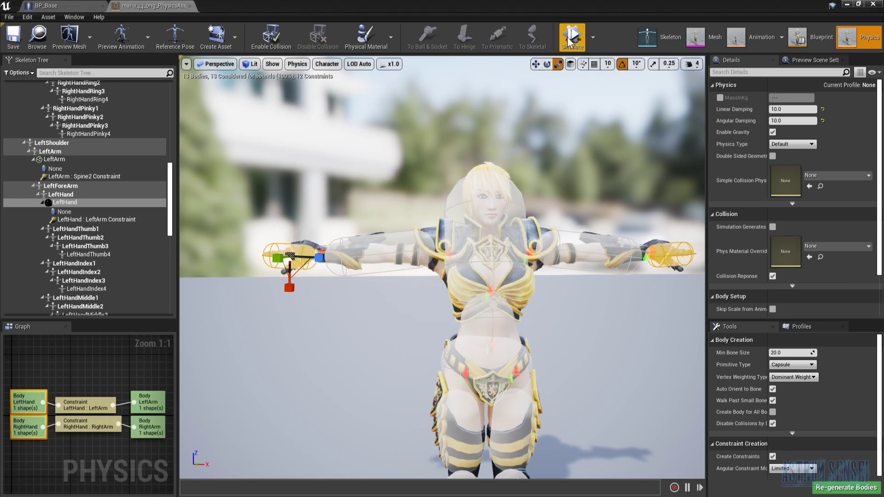
{"action": "left_click", "coordinate": [571, 41]}
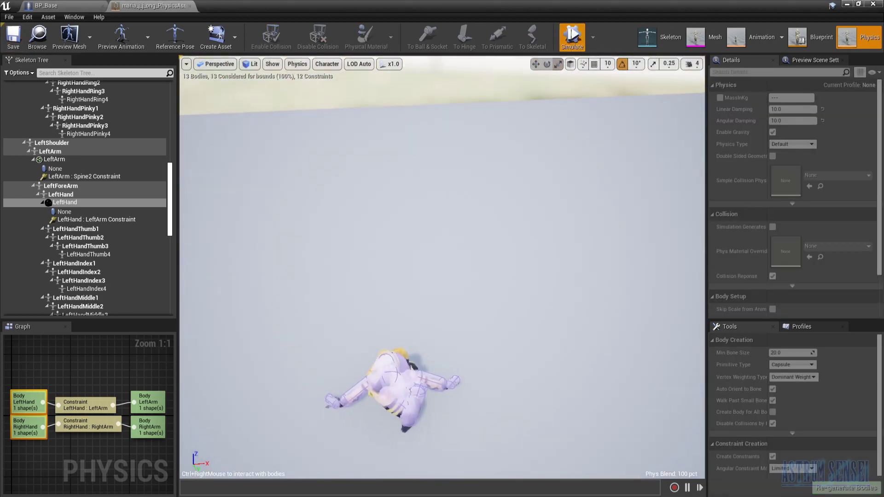
{"action": "left_click", "coordinate": [572, 37]}
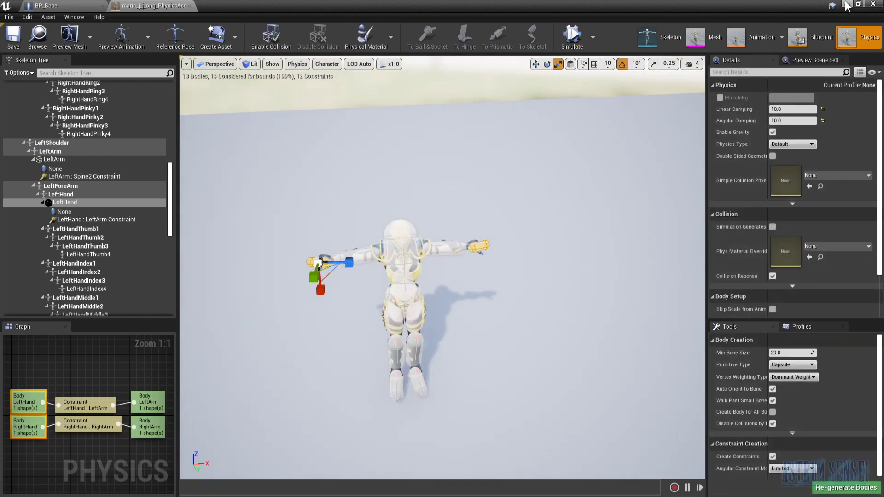
- Play-test the level from the level editor, defeating the enemy and walking up to the body to examine its ragdoll
{"action": "left_click", "coordinate": [845, 5]}
{"action": "left_click", "coordinate": [461, 33]}
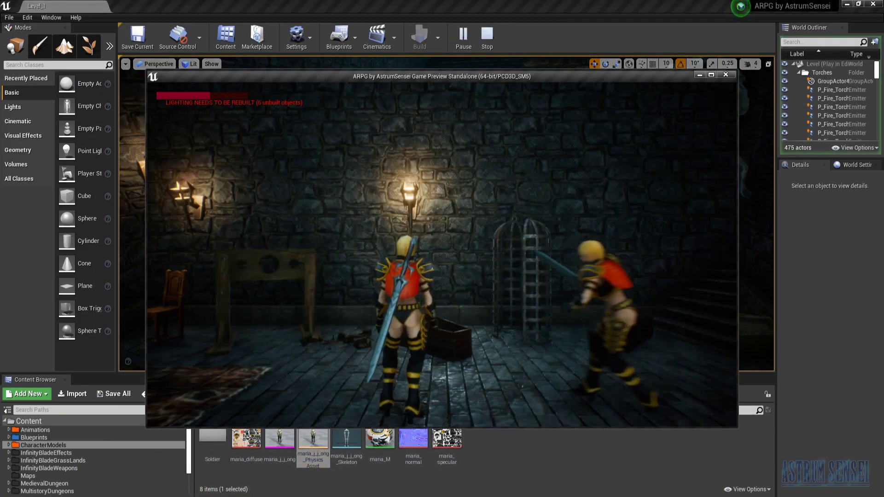
{"action": "left_click", "coordinate": [442, 255]}
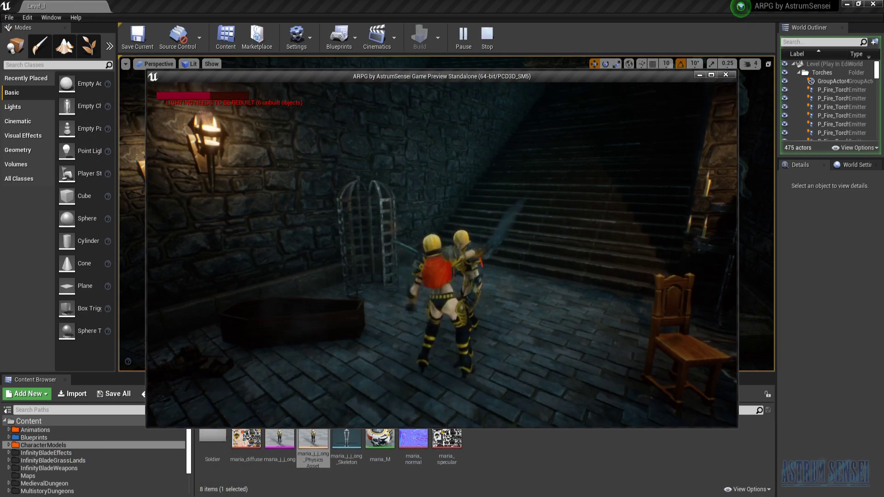
{"action": "left_click", "coordinate": [442, 255]}
{"action": "key", "text": "w"}
{"action": "left_click", "coordinate": [441, 255]}
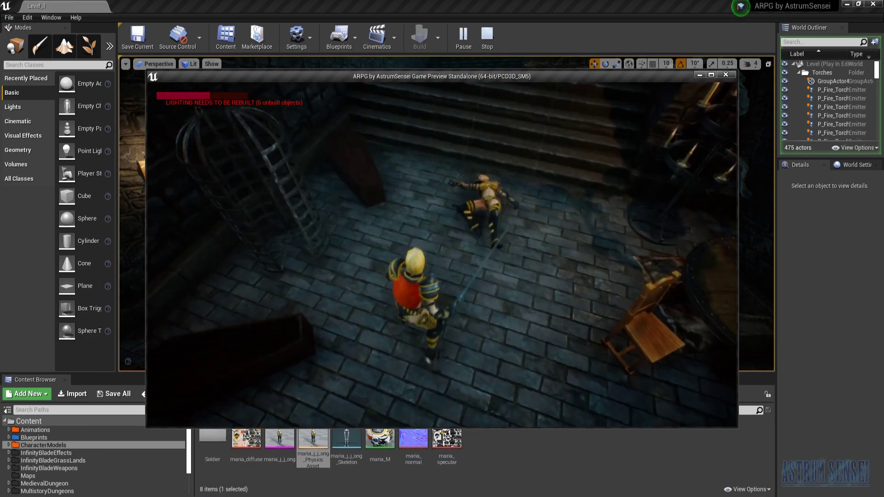
{"action": "key", "text": "w"}
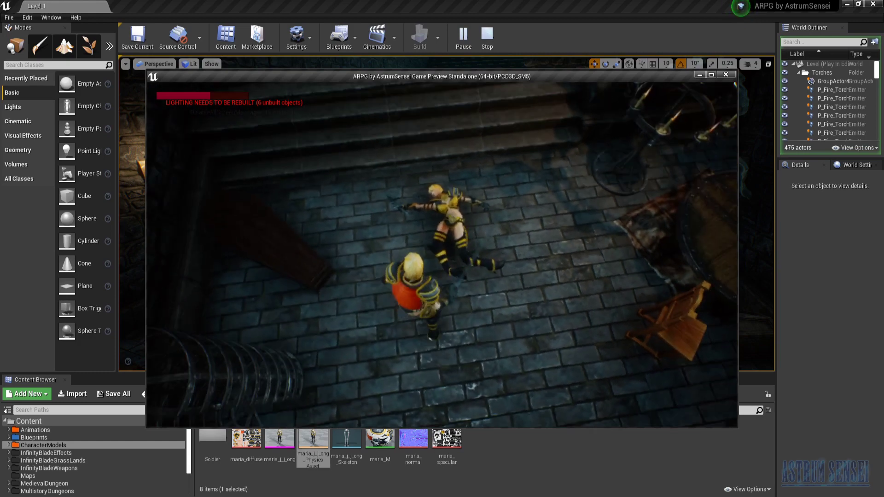
{"action": "key", "text": "w"}
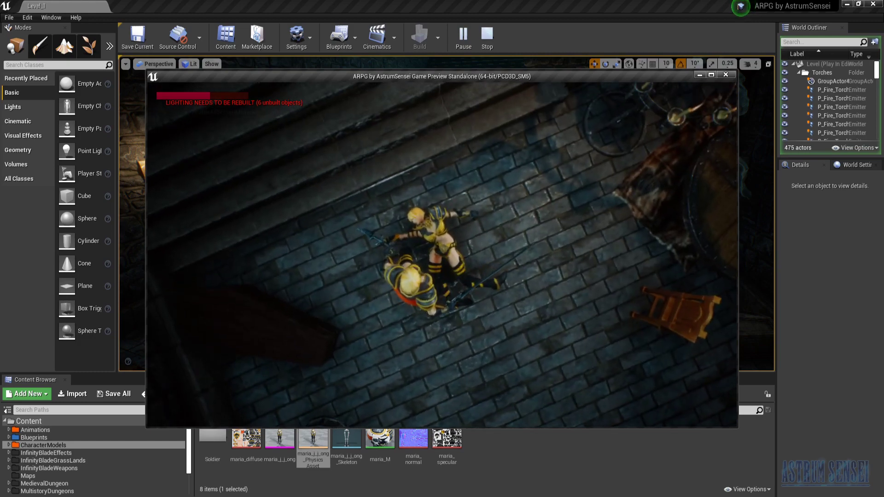
{"action": "key", "text": "Escape"}
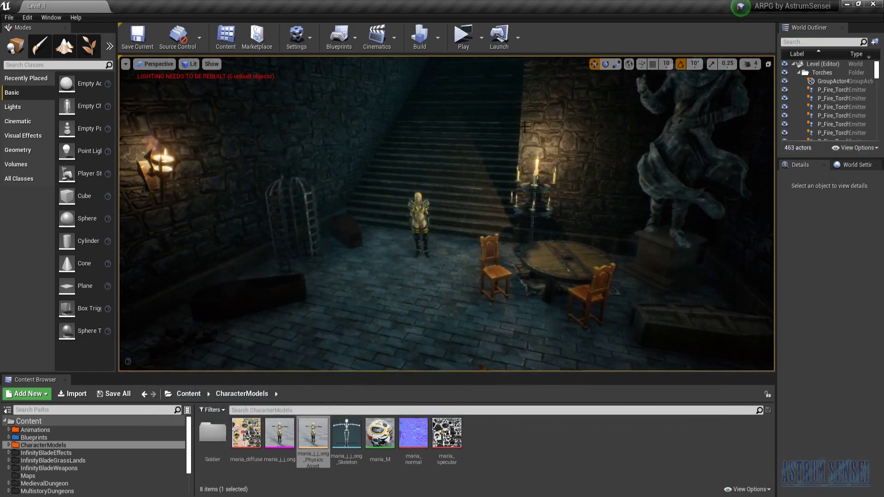
- Open the character's physics asset and select the LeftHand : LeftArm and LeftArm : Spine2 constraints together
{"action": "double_click", "coordinate": [313, 433]}
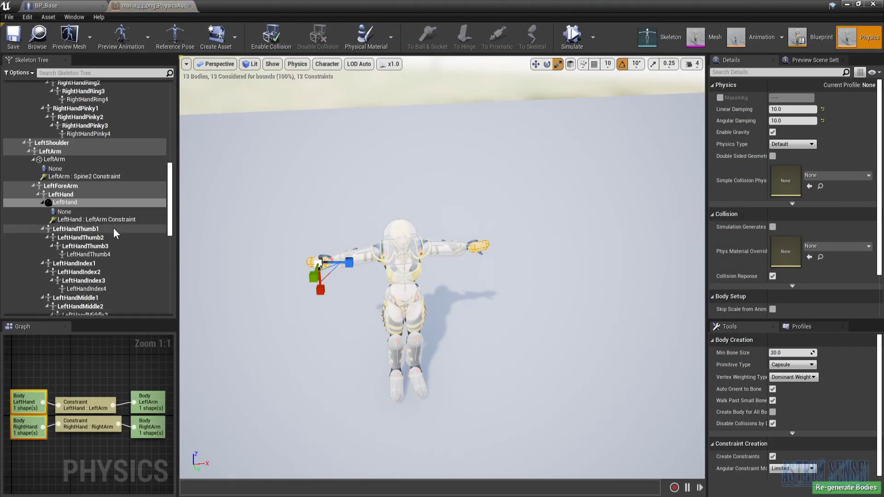
{"action": "left_click", "coordinate": [108, 218]}
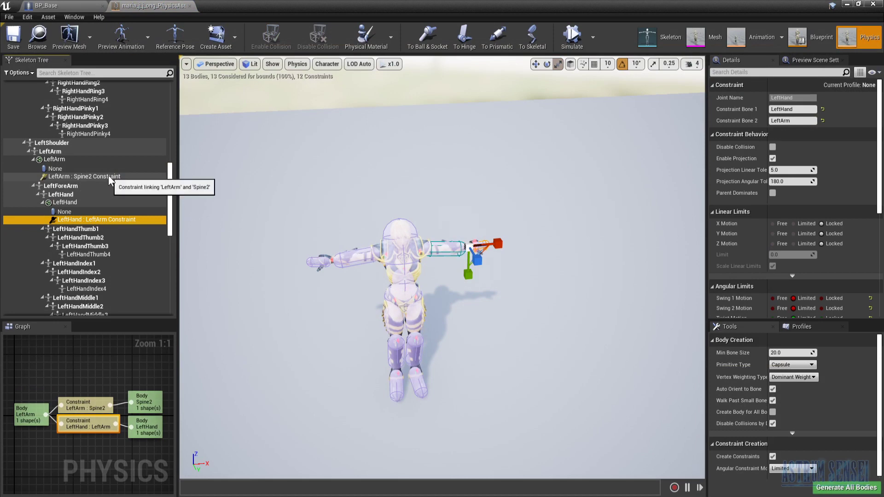
{"action": "left_click", "coordinate": [108, 176], "text": "ctrl"}
{"action": "scroll", "coordinate": [115, 179], "scroll_direction": "up", "scroll_amount": 1}
{"action": "scroll", "coordinate": [114, 179], "scroll_direction": "up", "scroll_amount": 2}
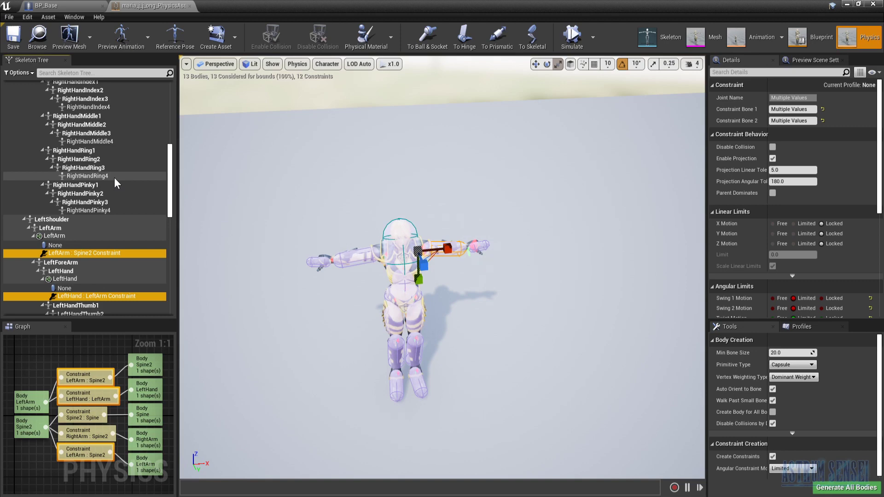
- Add the LeftUpLeg : Hips, LeftLeg : LeftUpLeg and LeftFoot : LeftLeg constraints to the selection
{"action": "scroll", "coordinate": [118, 170], "scroll_direction": "down", "scroll_amount": 6}
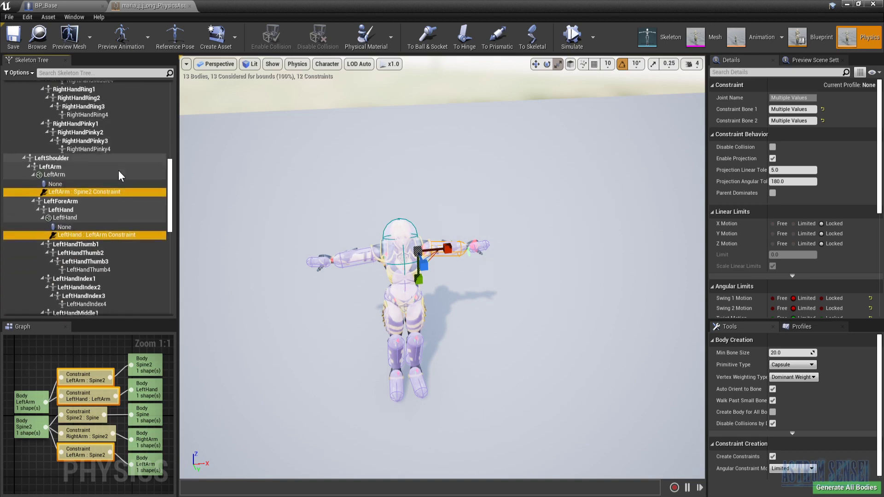
{"action": "scroll", "coordinate": [118, 172], "scroll_direction": "down", "scroll_amount": 6}
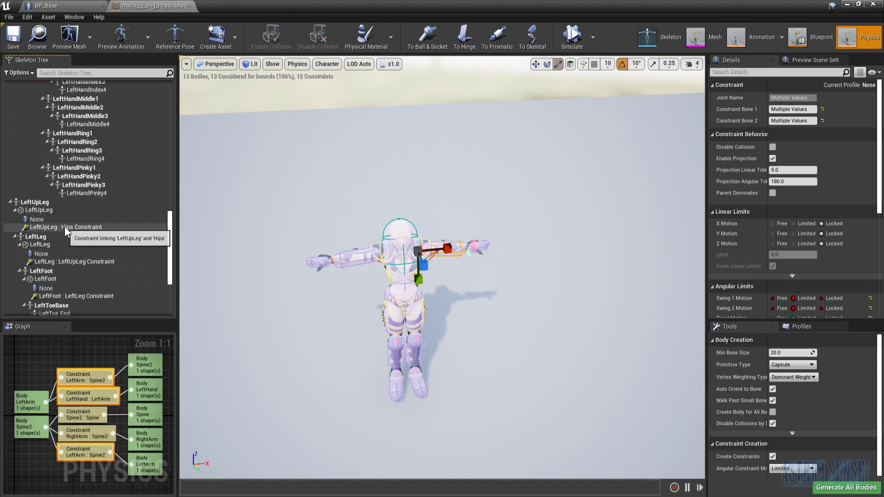
{"action": "left_click", "coordinate": [65, 227], "text": "ctrl"}
{"action": "left_click", "coordinate": [56, 261], "text": "ctrl"}
{"action": "scroll", "coordinate": [80, 283], "scroll_direction": "down", "scroll_amount": 1}
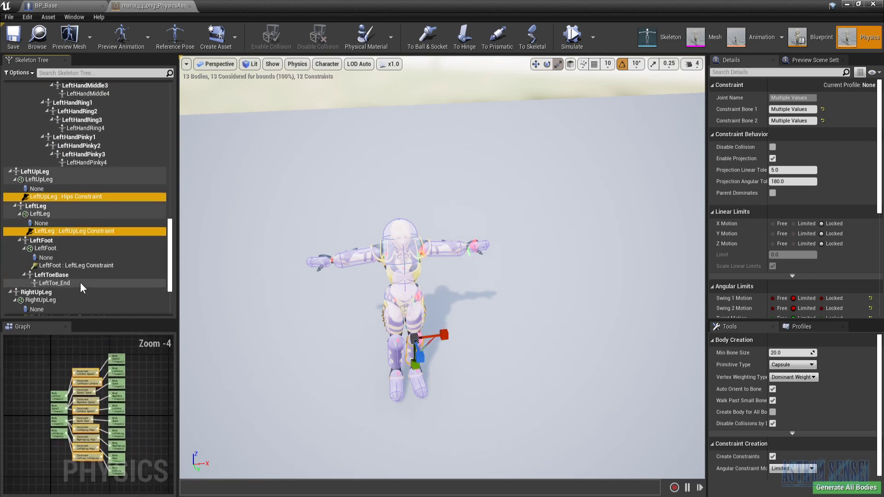
{"action": "left_click", "coordinate": [70, 266], "text": "ctrl"}
- Add the RightUpLeg : Hips, RightLeg : RightUpLeg and RightFoot : RightLeg constraints to the selection
{"action": "scroll", "coordinate": [98, 283], "scroll_direction": "down", "scroll_amount": 3}
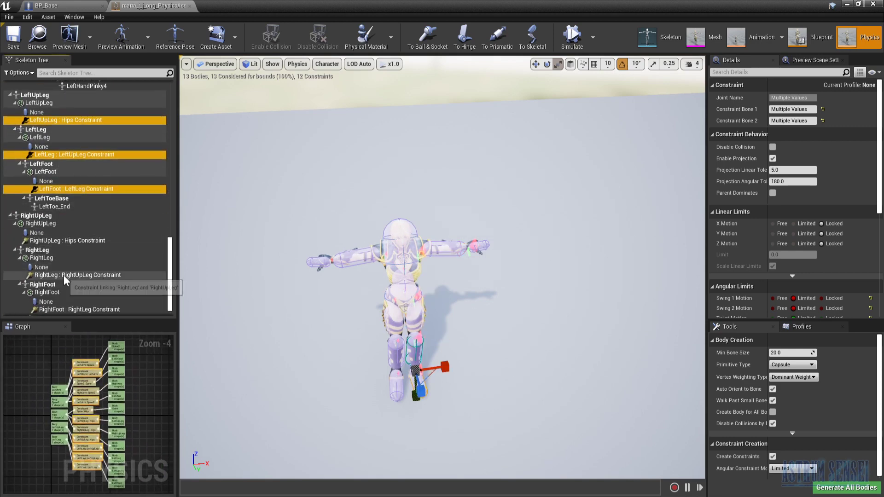
{"action": "left_click", "coordinate": [48, 240], "text": "ctrl"}
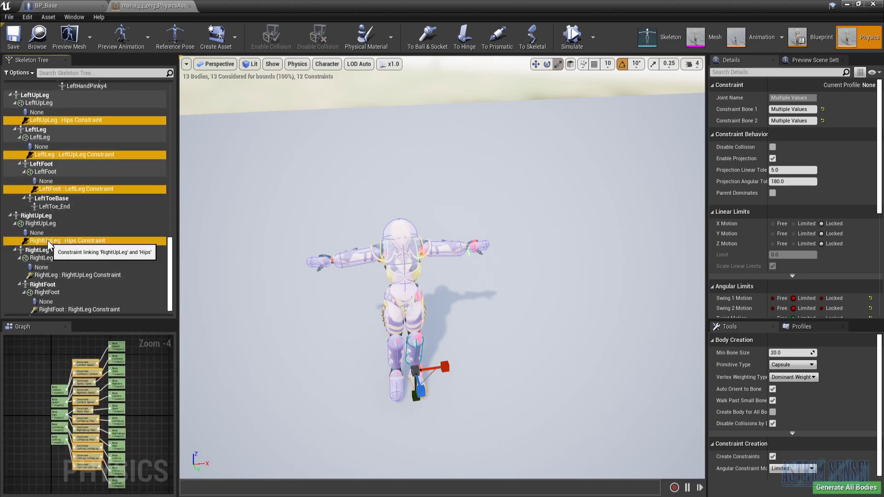
{"action": "left_click", "coordinate": [60, 275], "text": "ctrl"}
{"action": "left_click", "coordinate": [76, 312], "text": "ctrl"}
{"action": "scroll", "coordinate": [83, 304], "scroll_direction": "down", "scroll_amount": 1}
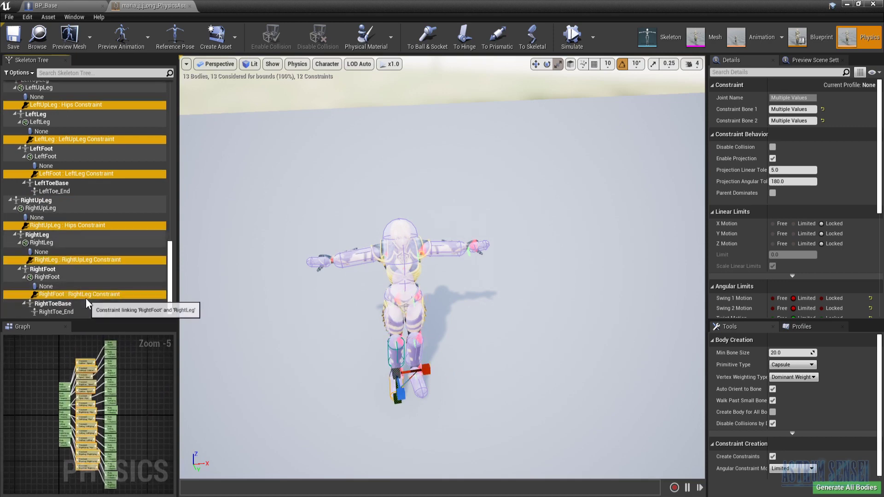
- Add the RightHand : RightArm, RightArm : Spine2, Spine2 : Spine and Spine : Hips constraints to the selection
{"action": "scroll", "coordinate": [97, 303], "scroll_direction": "up", "scroll_amount": 10}
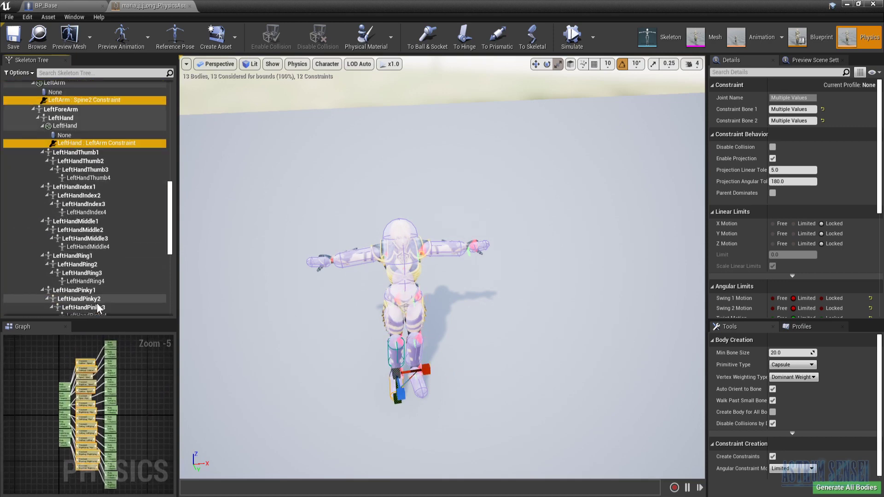
{"action": "scroll", "coordinate": [97, 303], "scroll_direction": "up", "scroll_amount": 11}
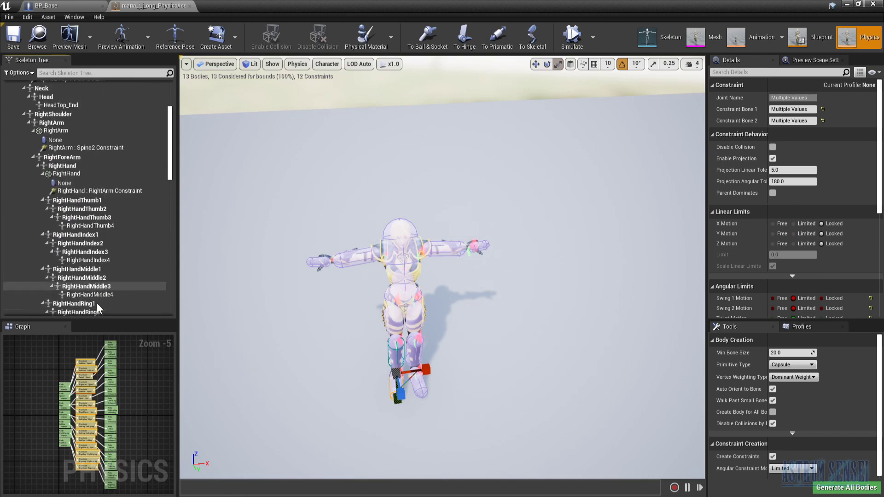
{"action": "left_click", "coordinate": [98, 238]}
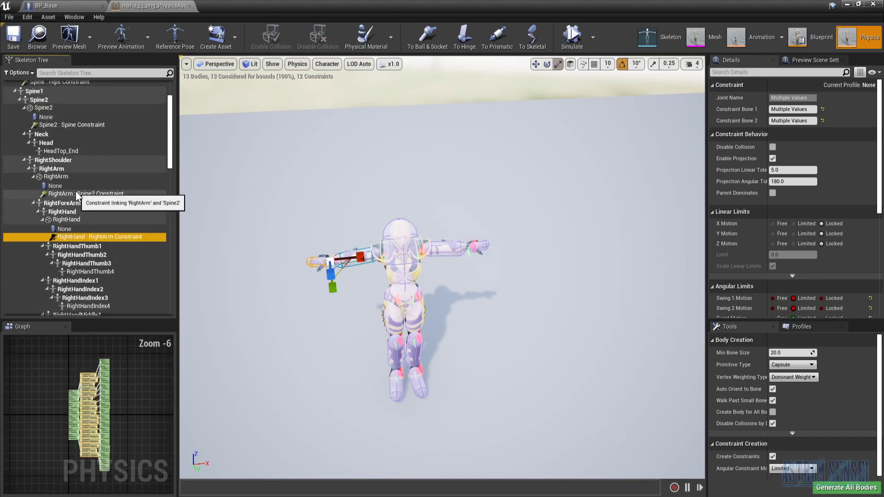
{"action": "left_click", "coordinate": [92, 195], "text": "ctrl"}
{"action": "scroll", "coordinate": [99, 198], "scroll_direction": "up", "scroll_amount": 2}
{"action": "left_click", "coordinate": [68, 179], "text": "ctrl"}
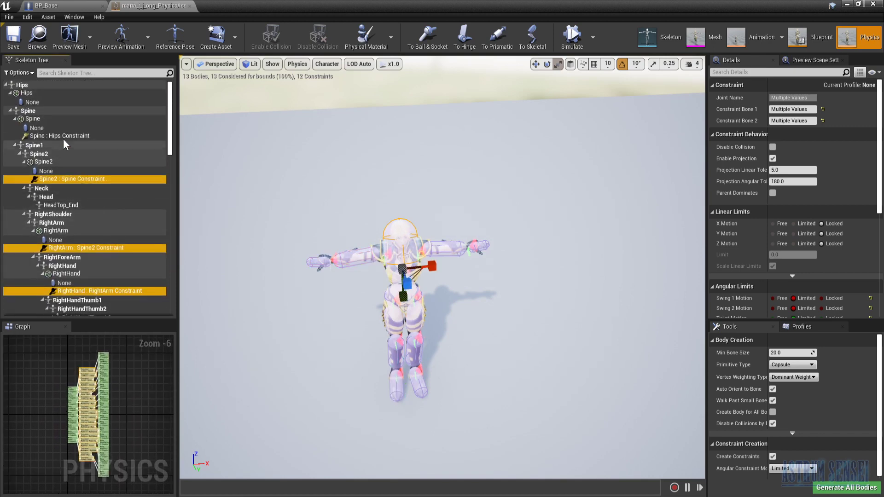
{"action": "left_click", "coordinate": [63, 137], "text": "ctrl"}
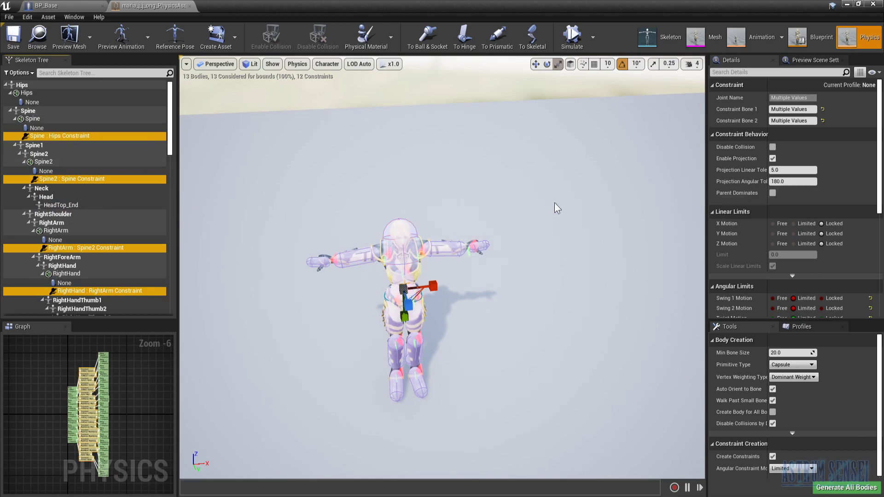
- Set the Swing 1, Swing 2 and Twist angular limits of all selected constraints to 90
{"action": "scroll", "coordinate": [833, 289], "scroll_direction": "down", "scroll_amount": 3}
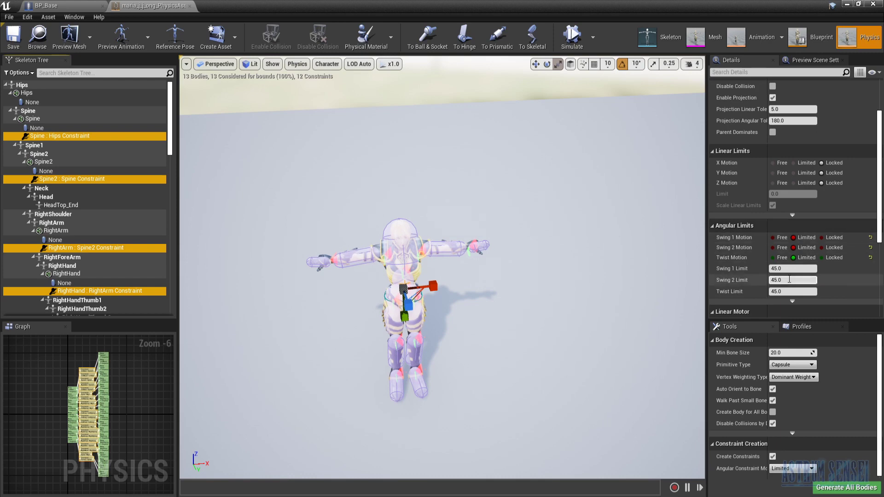
{"action": "scroll", "coordinate": [851, 278], "scroll_direction": "down", "scroll_amount": 2}
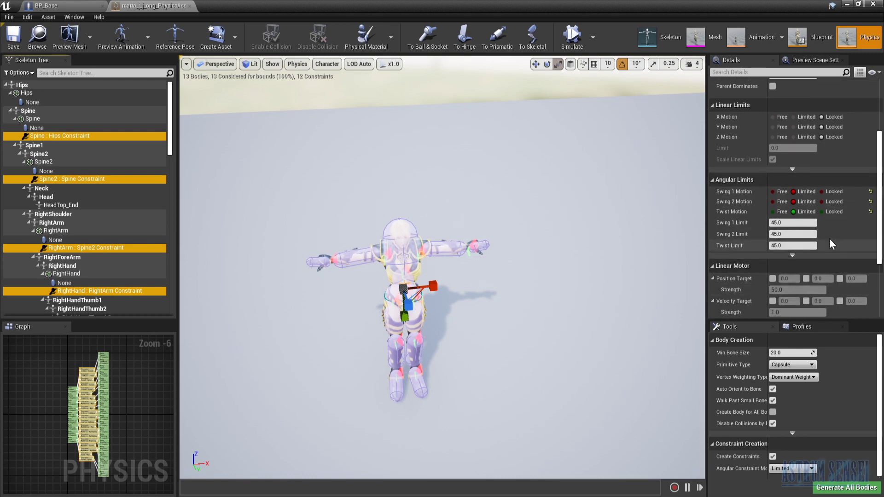
{"action": "scroll", "coordinate": [830, 239], "scroll_direction": "down", "scroll_amount": 2}
{"action": "left_click", "coordinate": [792, 192]}
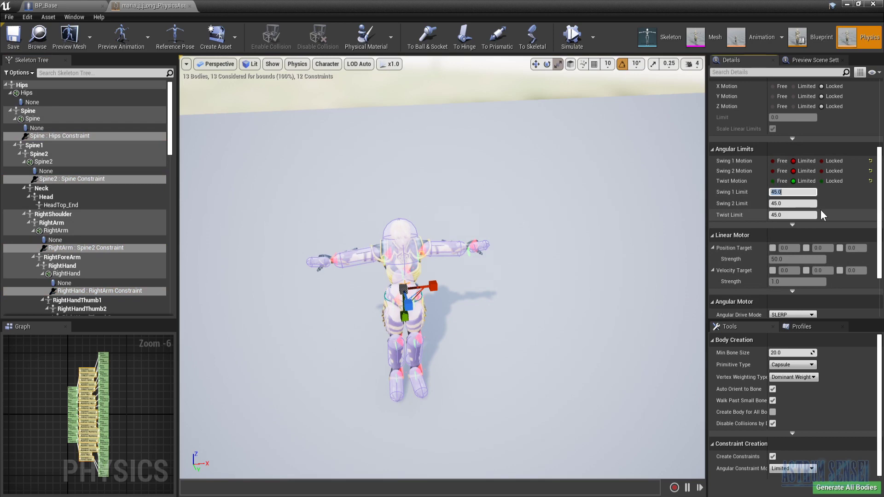
{"action": "type", "text": "90"}
{"action": "key", "text": "Return"}
{"action": "left_click", "coordinate": [792, 203]}
{"action": "type", "text": "90"}
{"action": "key", "text": "Return"}
{"action": "left_click", "coordinate": [792, 215]}
{"action": "type", "text": "90"}
{"action": "key", "text": "Return"}
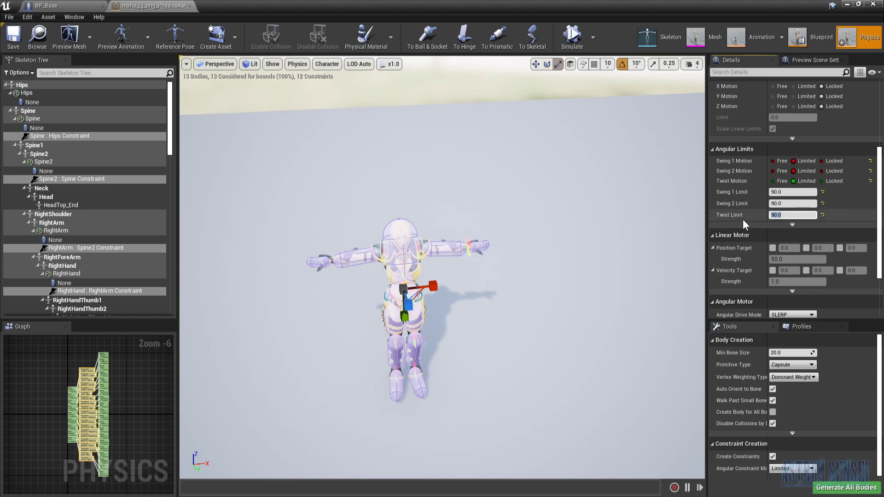
- Run and stop a simulation with the 90-degree limits, and play-test the level to examine the ragdoll
{"action": "left_click", "coordinate": [572, 37]}
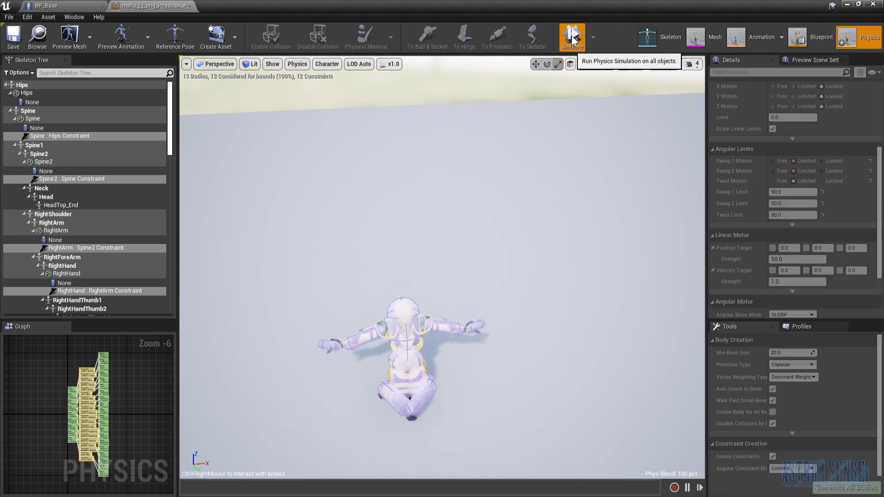
{"action": "left_click", "coordinate": [572, 40]}
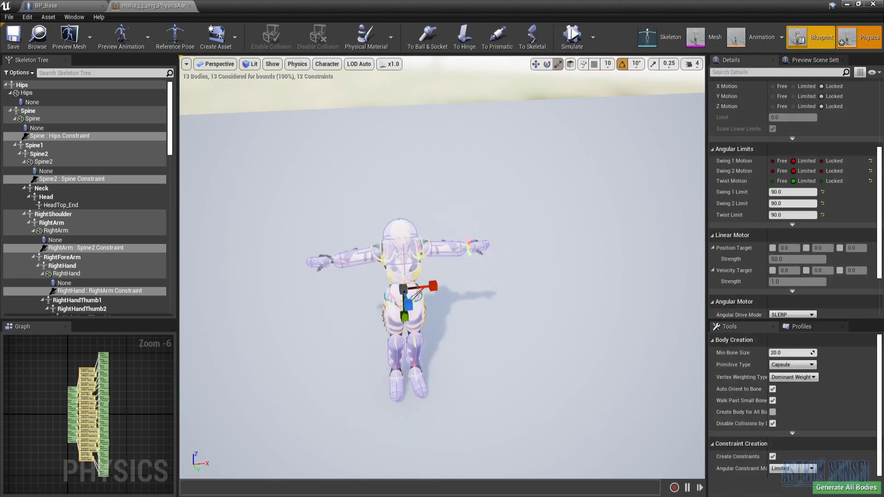
{"action": "left_click", "coordinate": [845, 4]}
{"action": "left_click", "coordinate": [460, 39]}
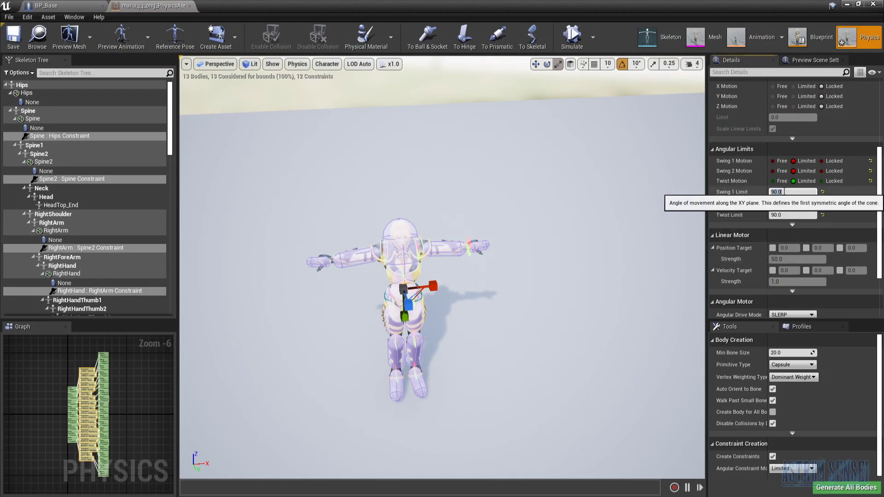
- Set the Swing 1, Swing 2 and Twist angular limits of all selected constraints to 180
{"action": "left_click", "coordinate": [792, 192]}
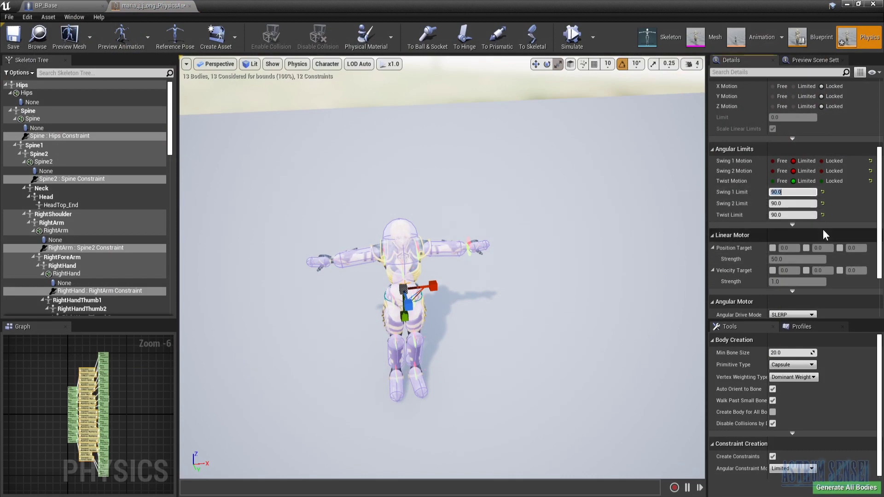
{"action": "type", "text": "81"}
{"action": "key", "text": "BackSpace"}
{"action": "key", "text": "BackSpace"}
{"action": "type", "text": "180"}
{"action": "left_click", "coordinate": [792, 203]}
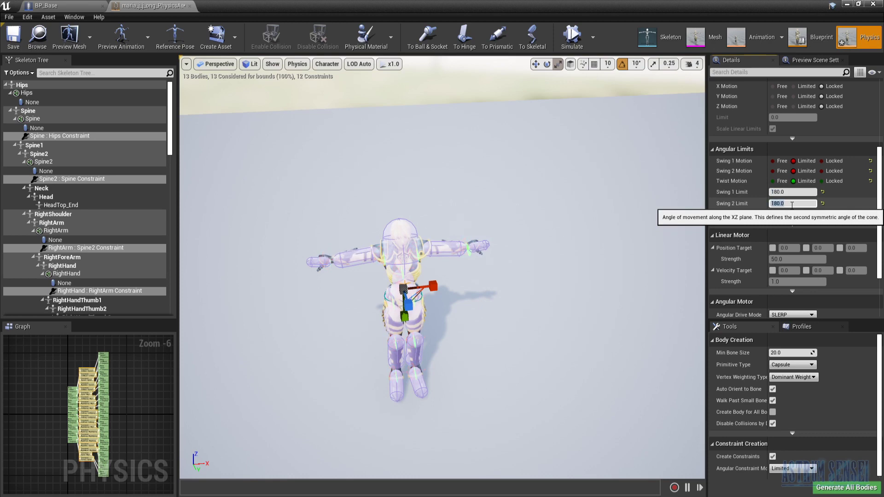
{"action": "left_click", "coordinate": [772, 214]}
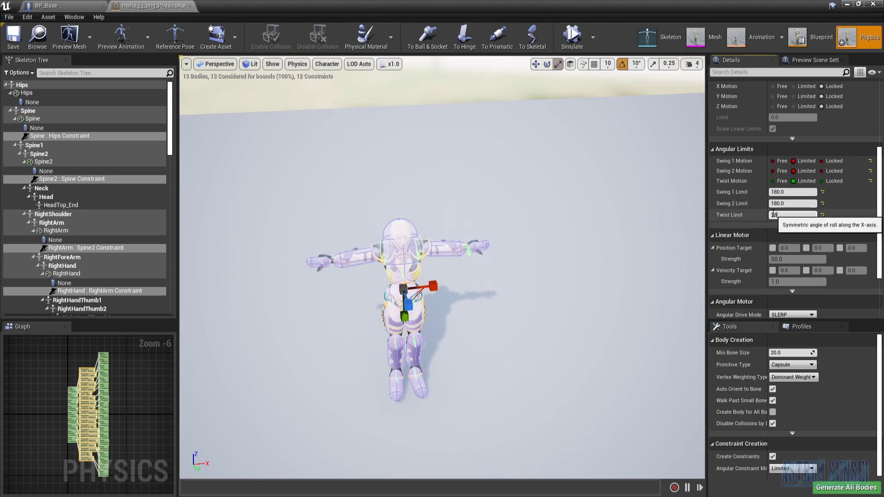
{"action": "left_click", "coordinate": [773, 215]}
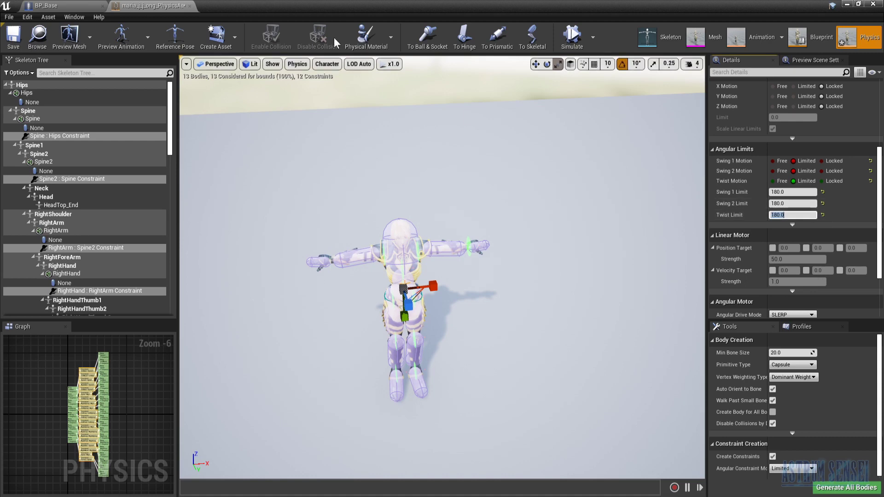
- Simulate the ragdoll with the 180-degree limits, and play-test the level, walking around the defeated enemy to examine its pose
{"action": "left_click", "coordinate": [576, 42]}
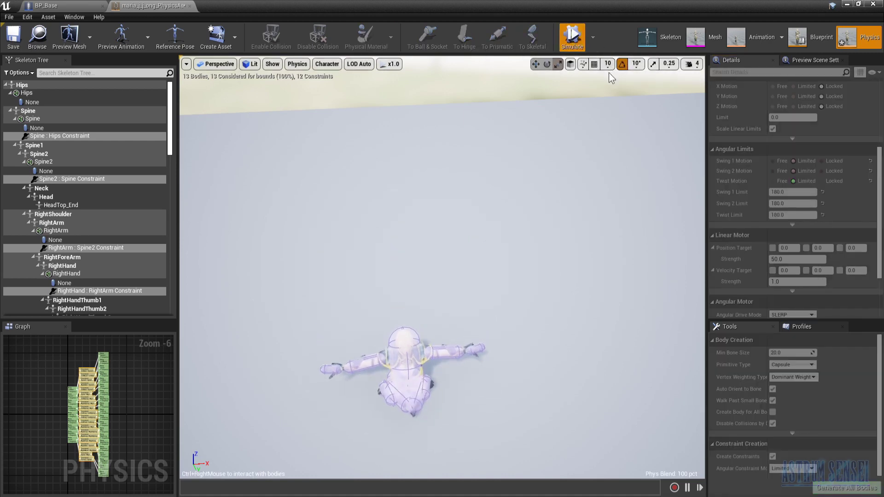
{"action": "left_click", "coordinate": [571, 41]}
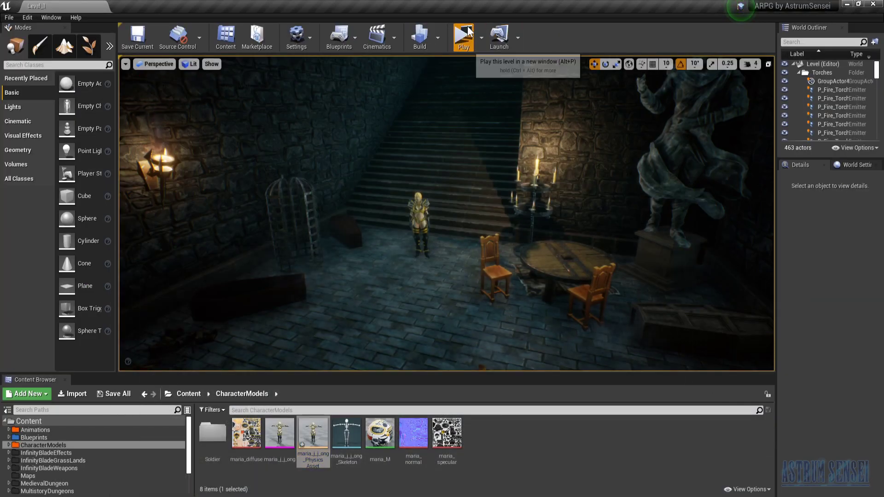
{"action": "left_click", "coordinate": [463, 36]}
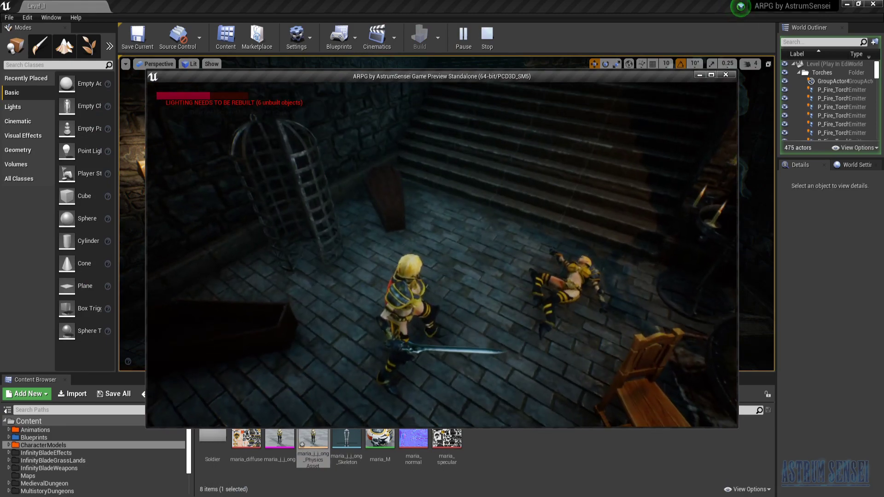
{"action": "key", "text": "w"}
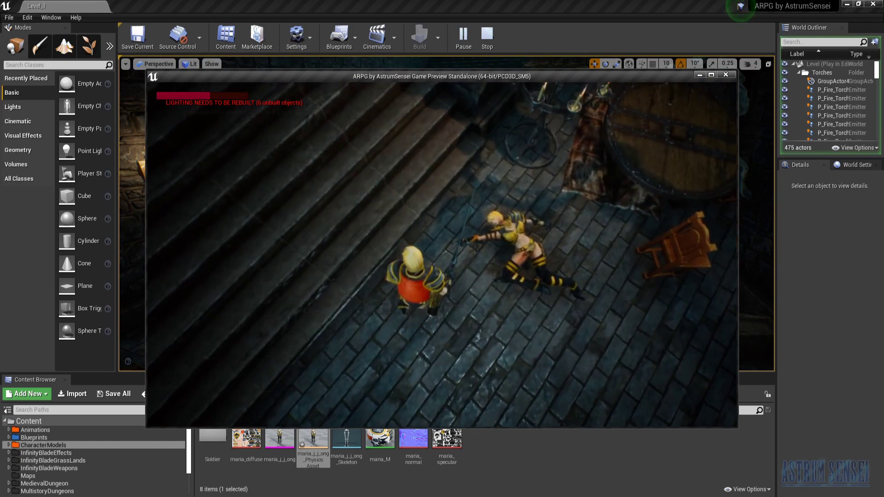
{"action": "key", "text": "Escape"}
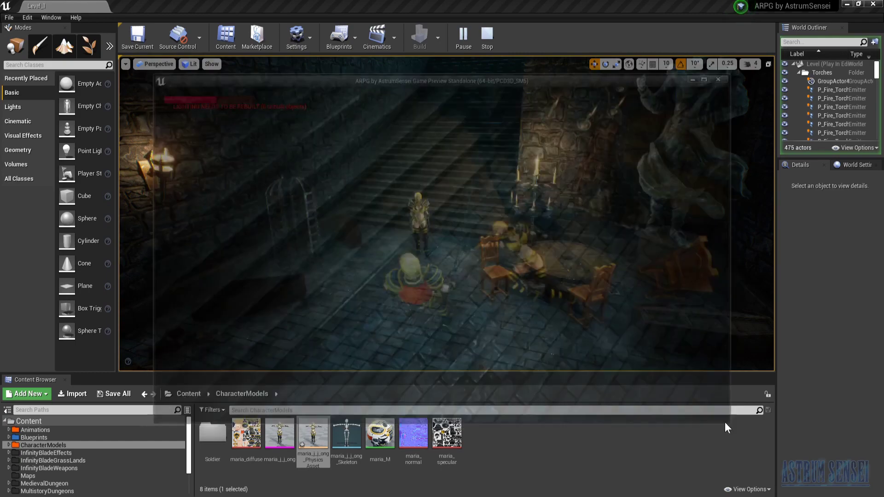
- Reopen the physics asset and set the selected constraints' Swing 1, Swing 2 and Twist angular limits to 5
{"action": "double_click", "coordinate": [313, 433]}
{"action": "left_click", "coordinate": [793, 191]}
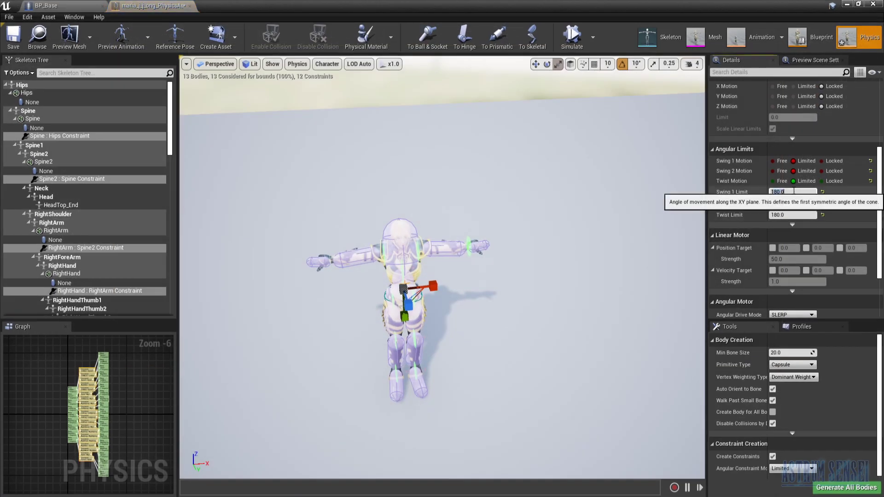
{"action": "left_click", "coordinate": [791, 202]}
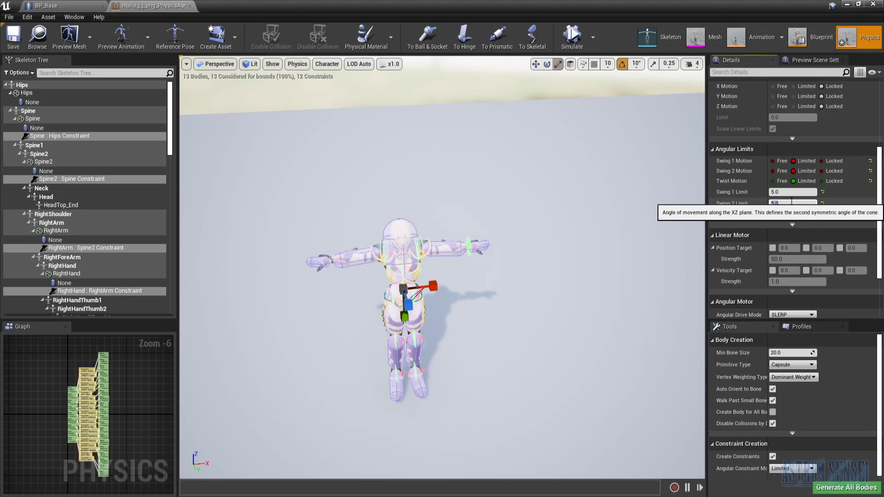
{"action": "left_click", "coordinate": [786, 215]}
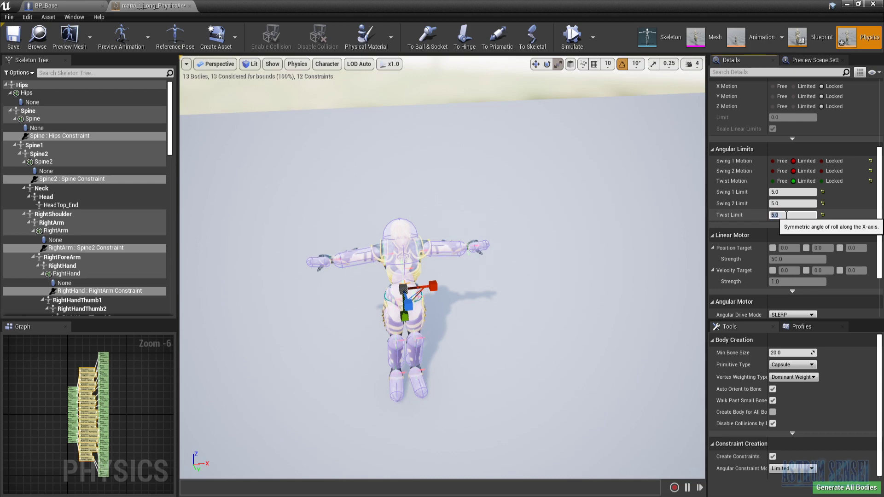
- Run and stop a simulation with the 5-degree limits, and play-test the level to examine the defeated enemy's ragdoll
{"action": "left_click", "coordinate": [572, 36]}
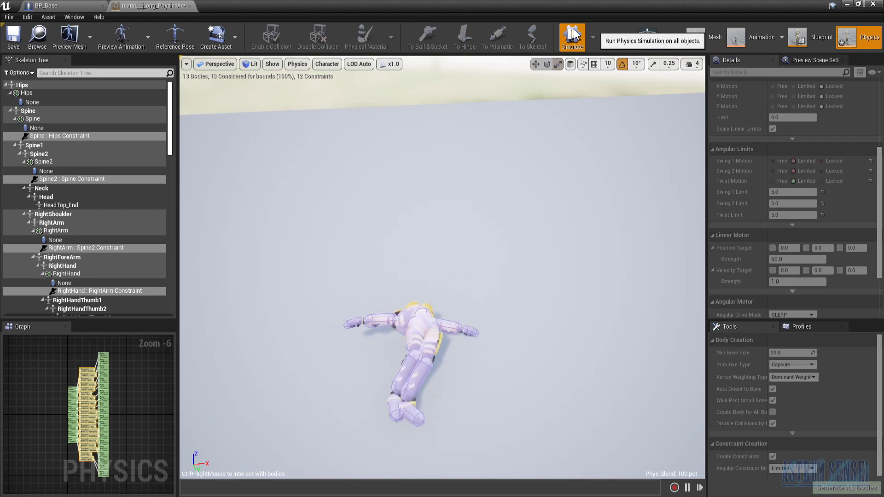
{"action": "left_click", "coordinate": [573, 36]}
{"action": "left_click", "coordinate": [850, 4]}
{"action": "left_click", "coordinate": [465, 37]}
{"action": "key", "text": "w"}
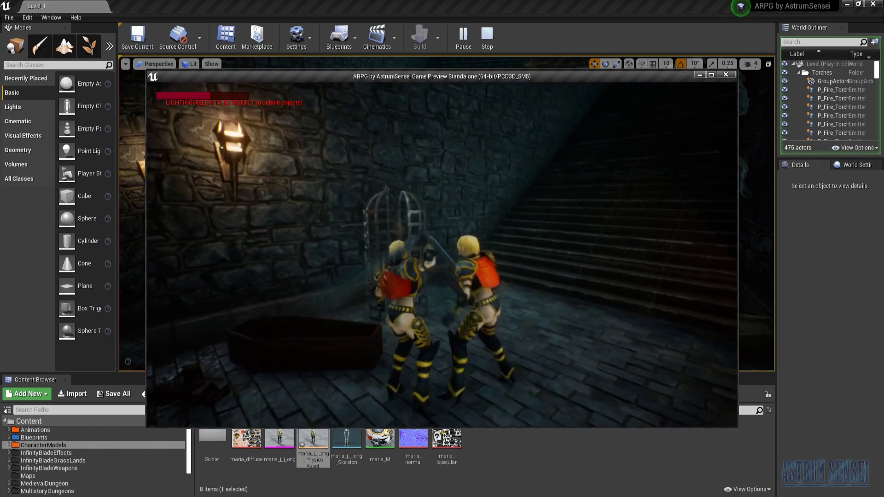
{"action": "key", "text": "w"}
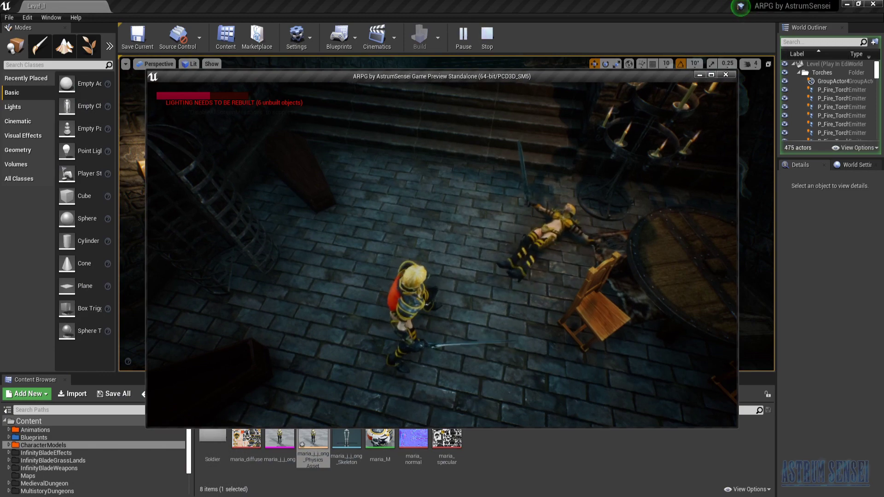
{"action": "key", "text": "Escape"}
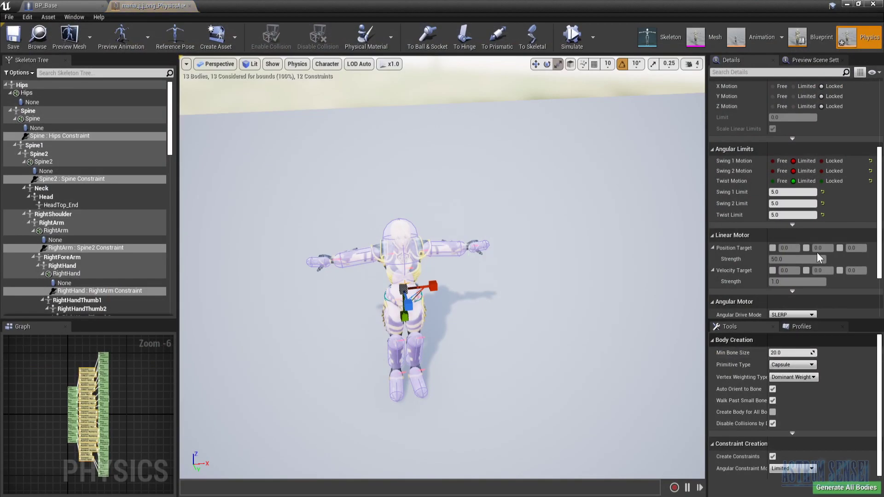
- Set the Swing 1, Swing 2 and Twist angular limits of the selected constraints to 20
{"action": "left_click", "coordinate": [780, 194]}
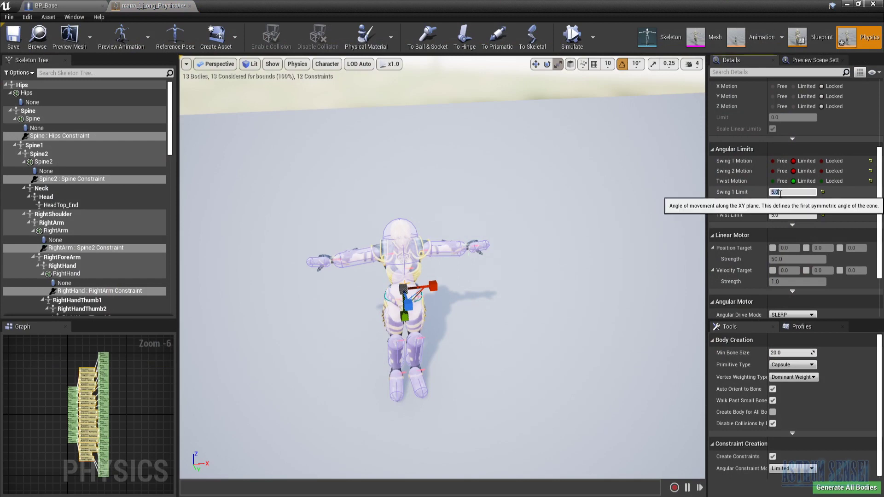
{"action": "left_click", "coordinate": [797, 203]}
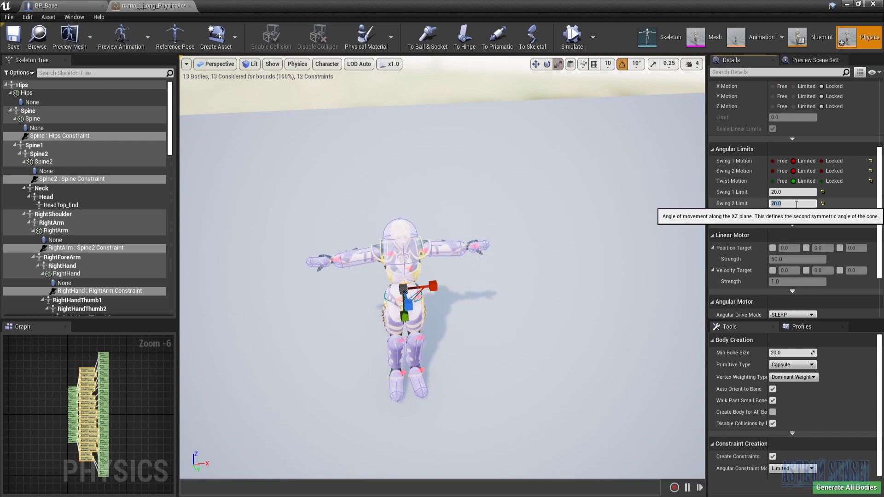
{"action": "left_click", "coordinate": [780, 214]}
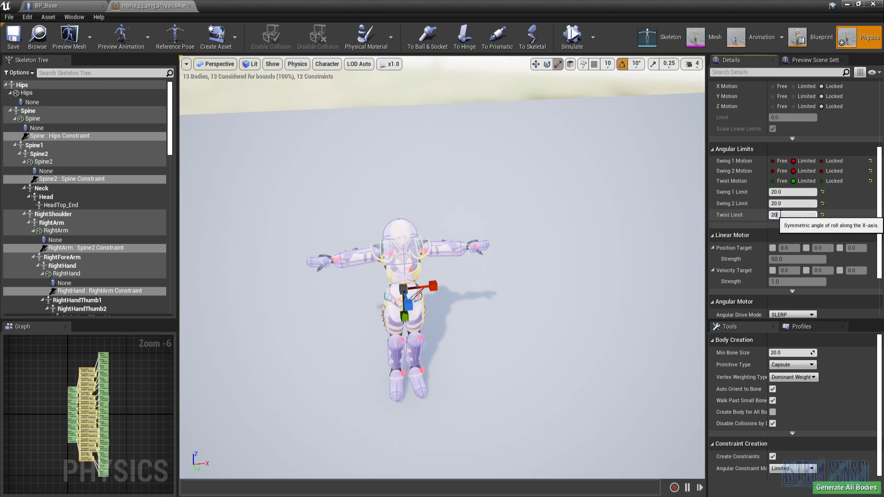
{"action": "type", "text": "20.0"}
- Simulate the ragdoll with the 20-degree limits, and play-test the level to examine the enemy's death pose
{"action": "left_click", "coordinate": [572, 37]}
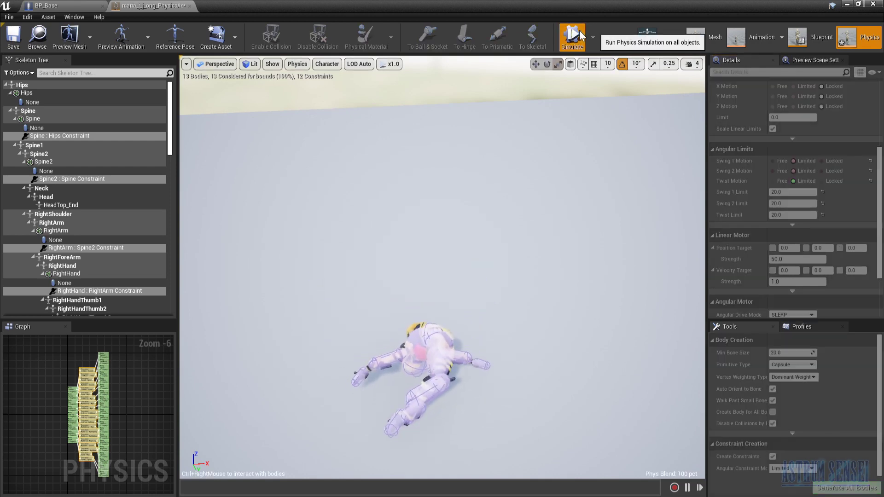
{"action": "left_click", "coordinate": [579, 37]}
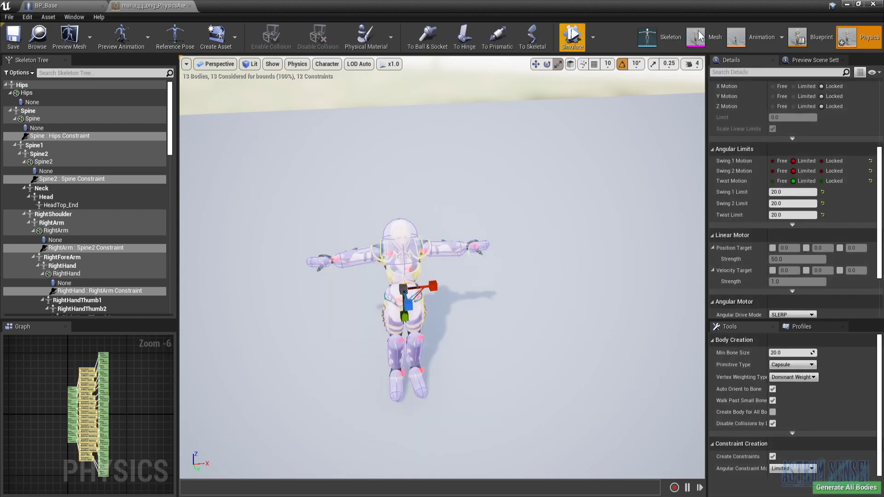
{"action": "left_click", "coordinate": [858, 4]}
{"action": "left_click", "coordinate": [463, 37]}
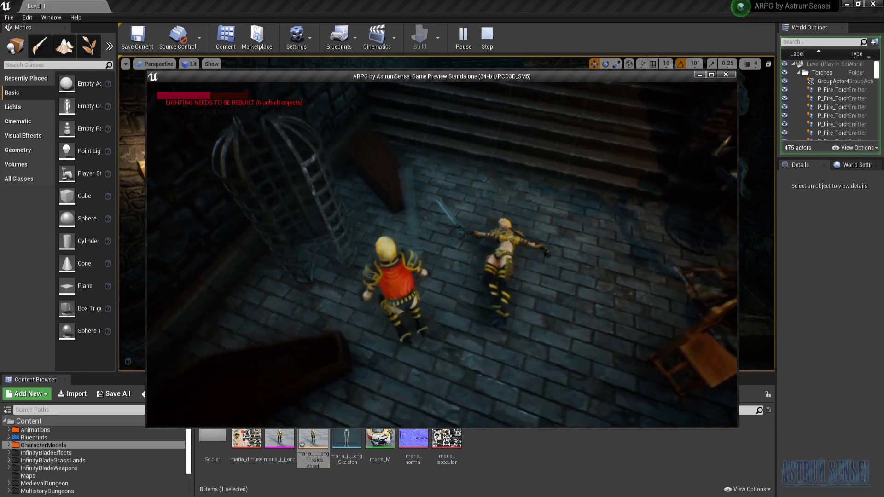
{"action": "key", "text": "Escape"}
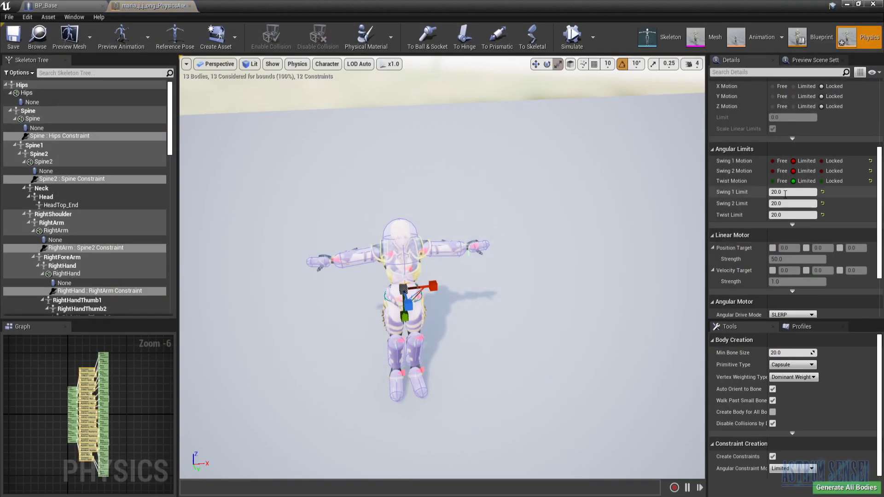
- Set the selected constraints' Swing 1, Swing 2 and Twist angular limits to 35, and check them in a simulation
{"action": "left_click", "coordinate": [778, 192]}
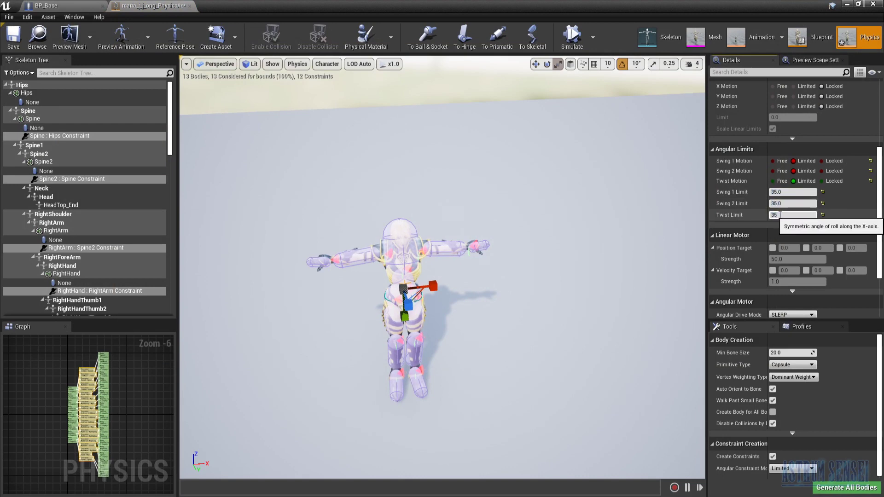
{"action": "left_click", "coordinate": [572, 37]}
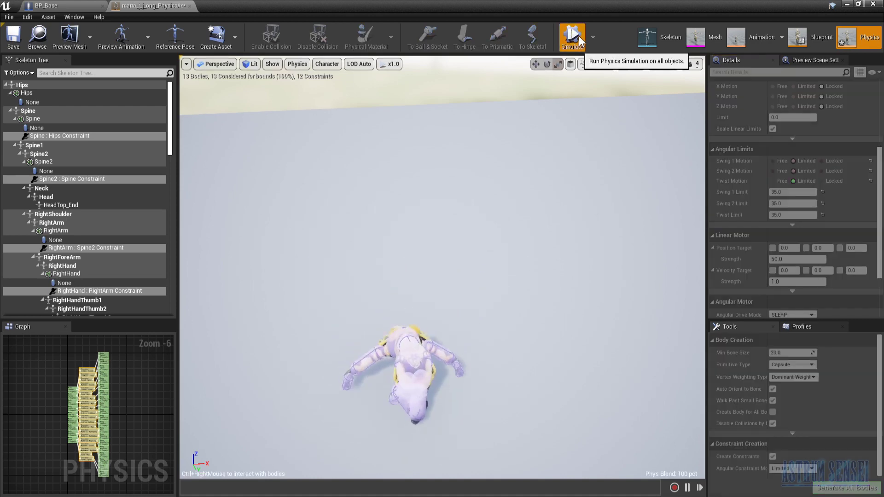
{"action": "left_click", "coordinate": [579, 40]}
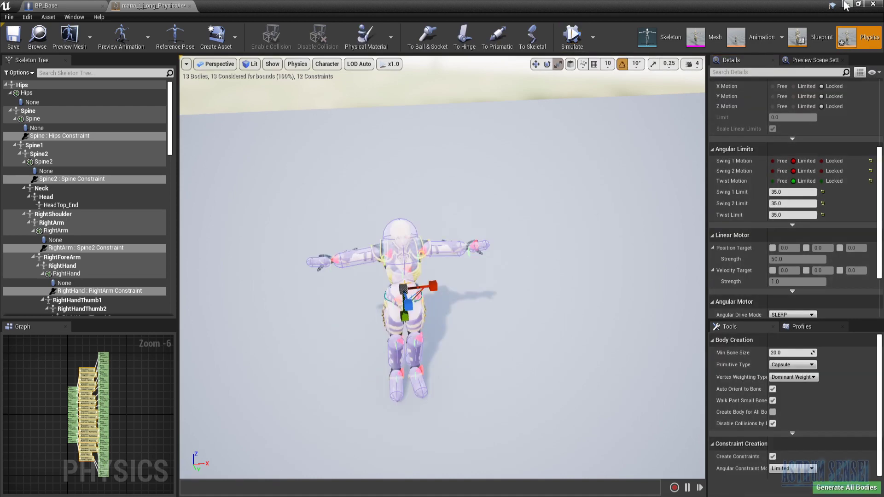
- Play-test the level with the 35-degree limits, walking around the defeated enemy to examine its ragdoll
{"action": "left_click", "coordinate": [846, 6]}
{"action": "left_click", "coordinate": [462, 36]}
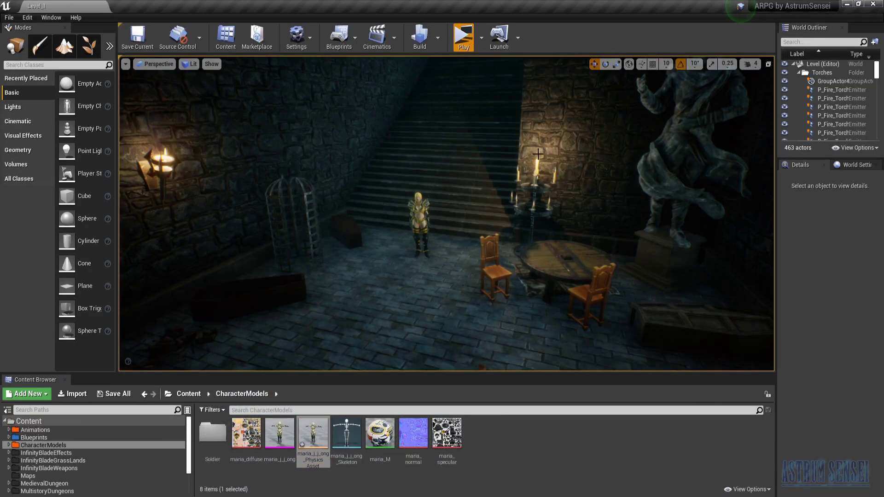
{"action": "key", "text": "w"}
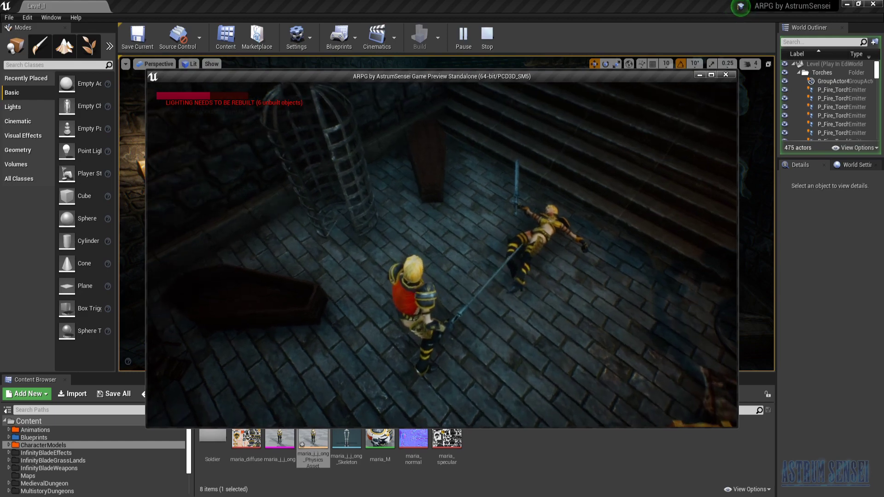
{"action": "key", "text": "w"}
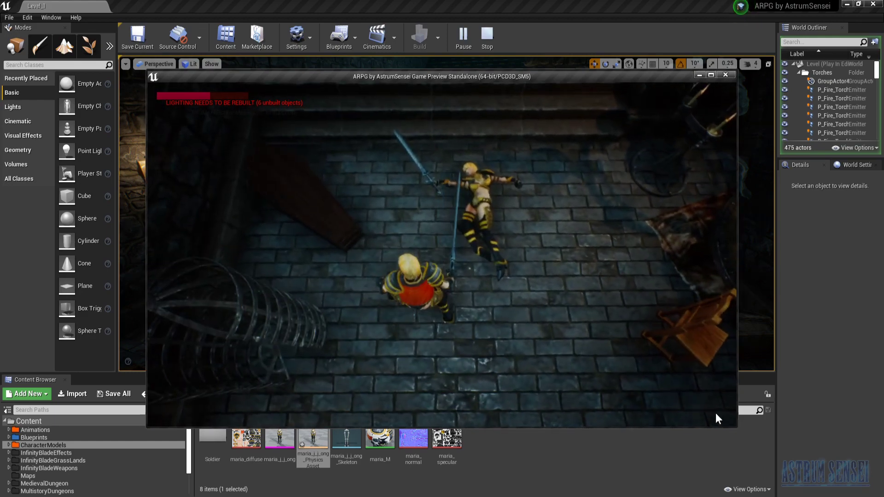
{"action": "key", "text": "Escape"}
- Reopen the physics asset, select all bodies instead of the constraints, and set their linear and angular damping to 5
{"action": "double_click", "coordinate": [325, 430]}
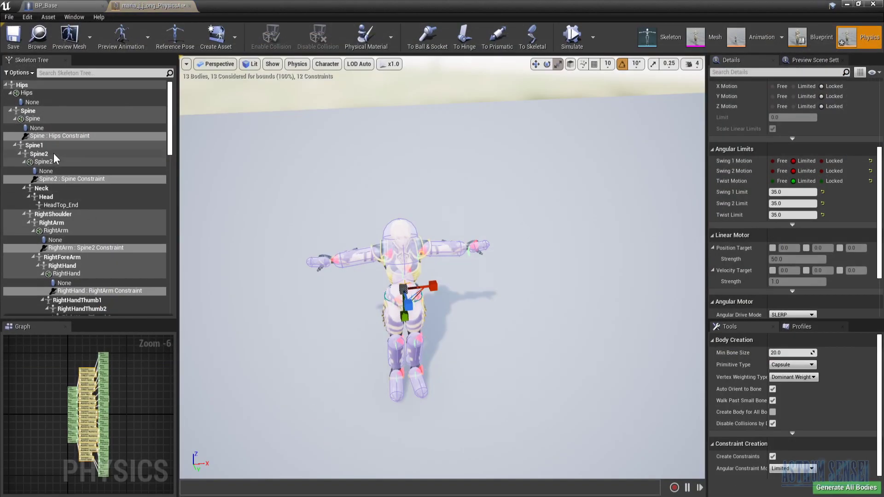
{"action": "left_click", "coordinate": [373, 262]}
{"action": "left_click", "coordinate": [649, 261]}
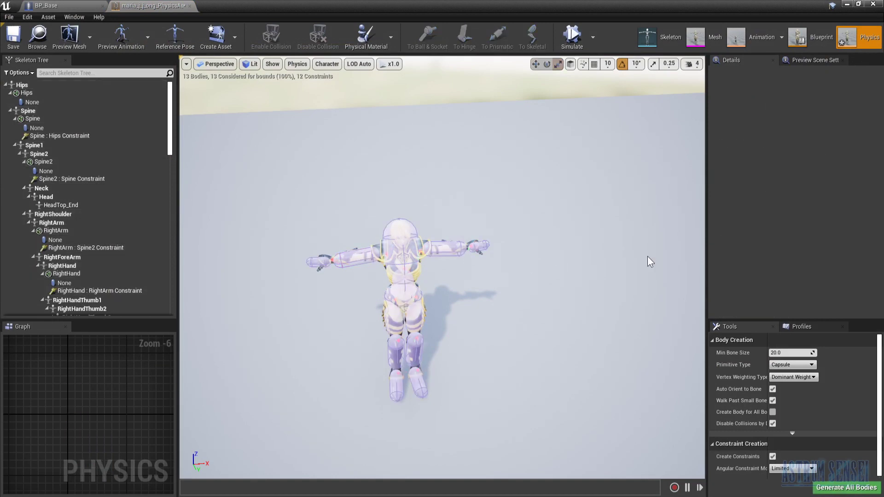
{"action": "left_click", "coordinate": [344, 258]}
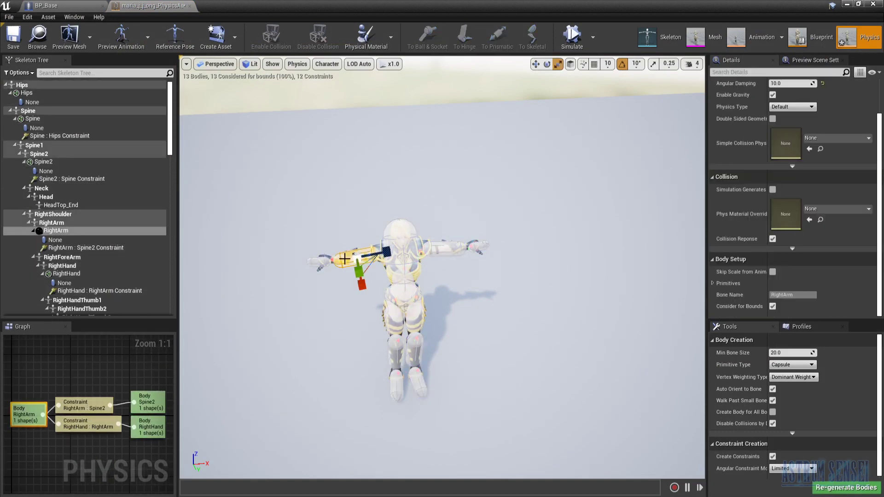
{"action": "key", "text": "ctrl+a"}
{"action": "scroll", "coordinate": [858, 112], "scroll_direction": "up", "scroll_amount": 2}
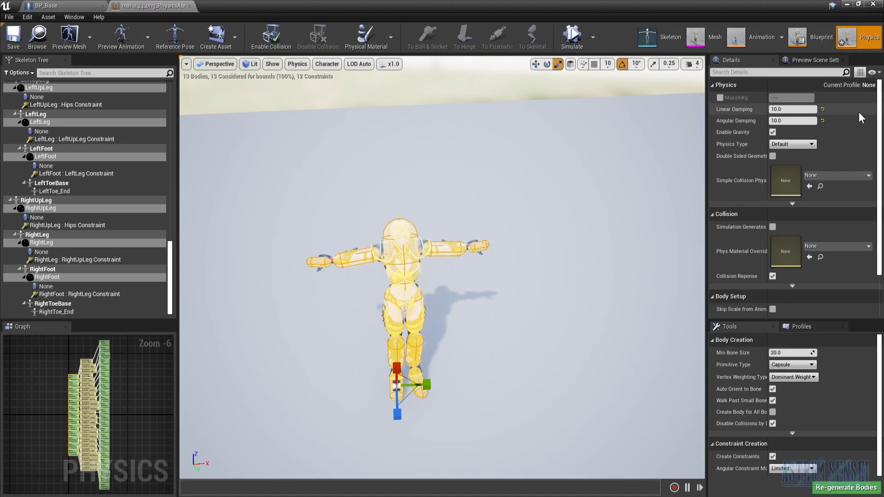
{"action": "left_click", "coordinate": [786, 109]}
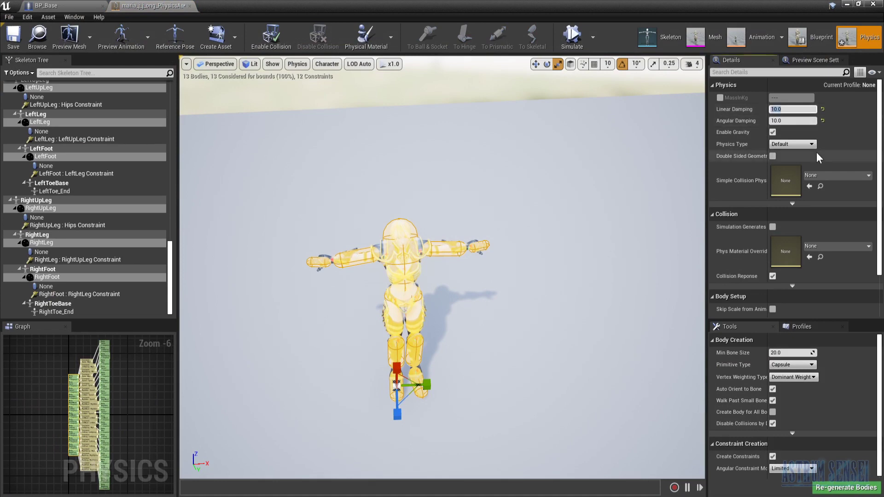
{"action": "type", "text": "5"}
{"action": "key", "text": "Return"}
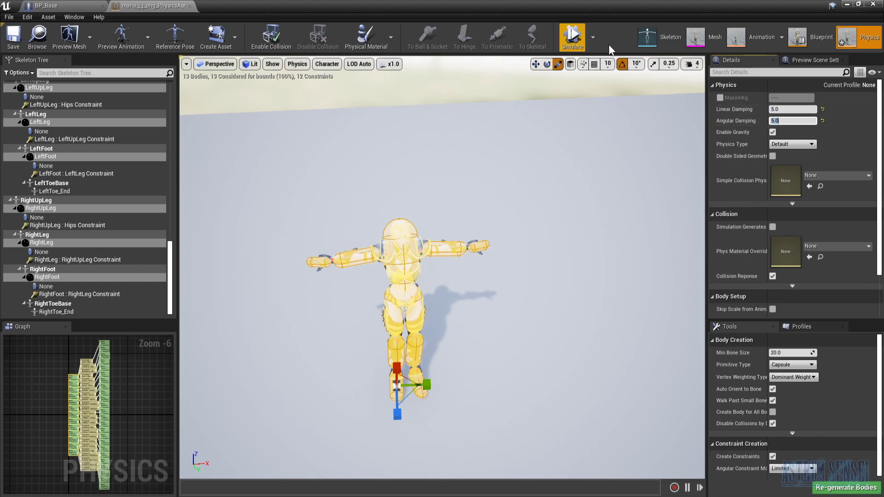
- Run and stop a simulation with damping 5, and play-test the level to examine how the enemy falls
{"action": "left_click", "coordinate": [573, 39]}
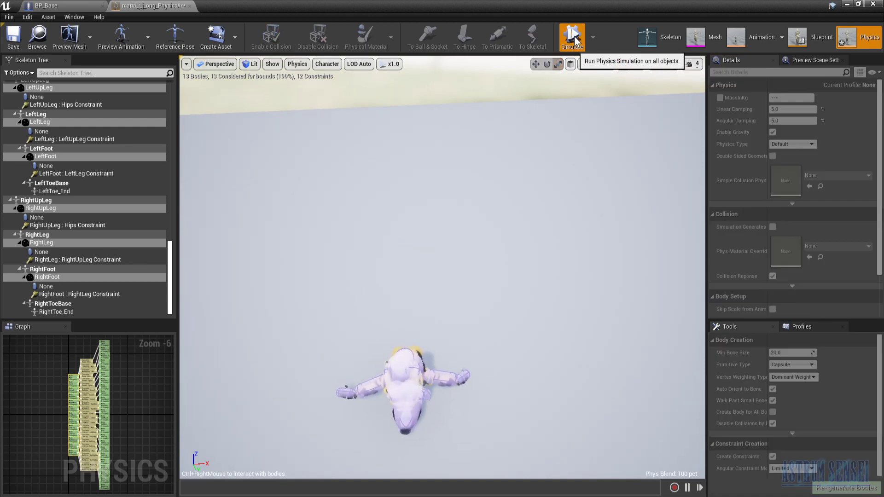
{"action": "left_click", "coordinate": [573, 40]}
{"action": "left_click", "coordinate": [859, 6]}
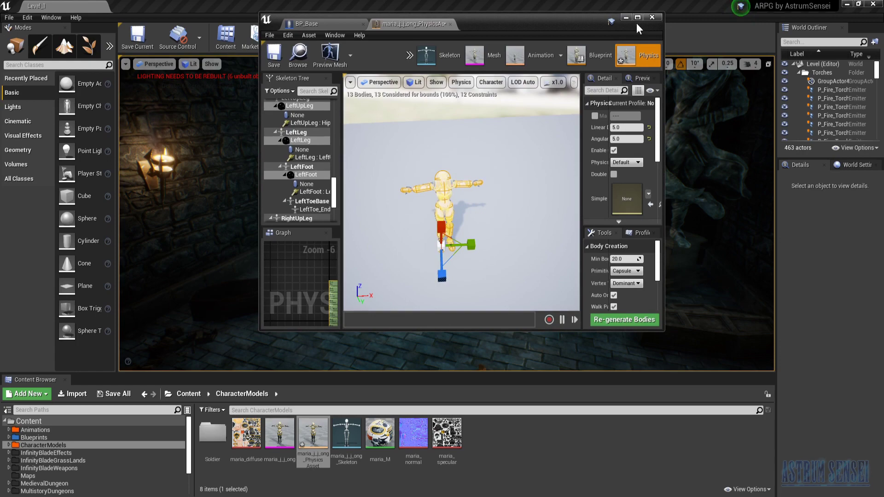
{"action": "left_click", "coordinate": [625, 19]}
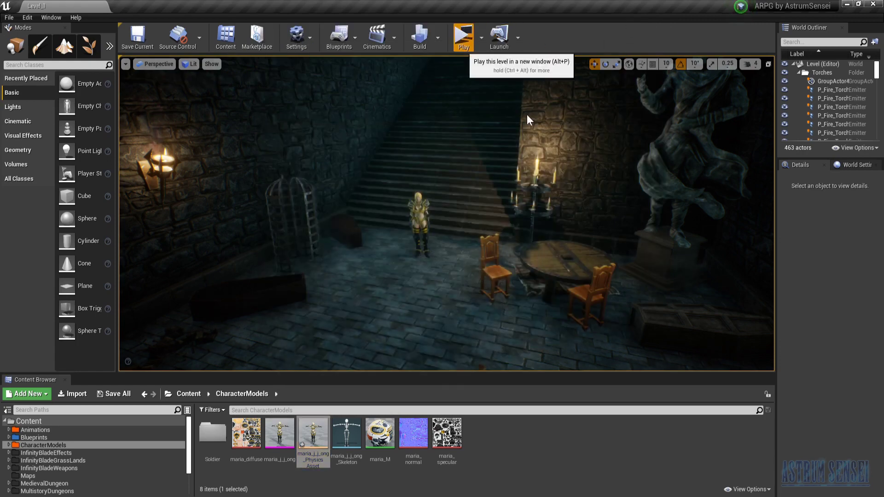
{"action": "left_click", "coordinate": [463, 35]}
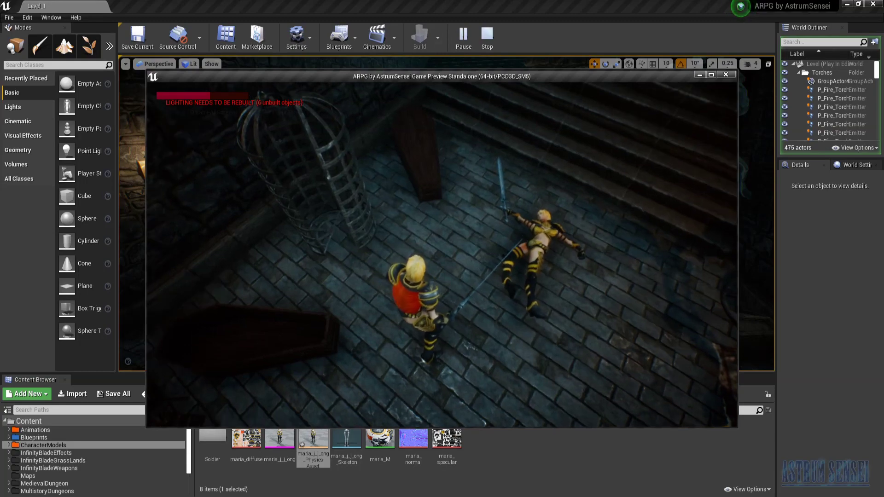
{"action": "key", "text": "Escape"}
- Reopen the physics asset and set the linear and angular damping of all selected bodies to 20
{"action": "double_click", "coordinate": [313, 433]}
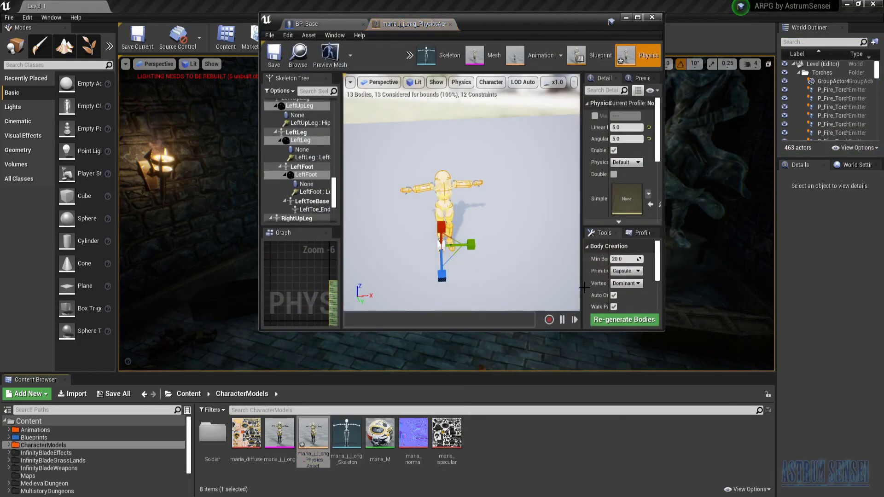
{"action": "left_click_drag", "start_coordinate": [561, 31], "coordinate": [570, 4]}
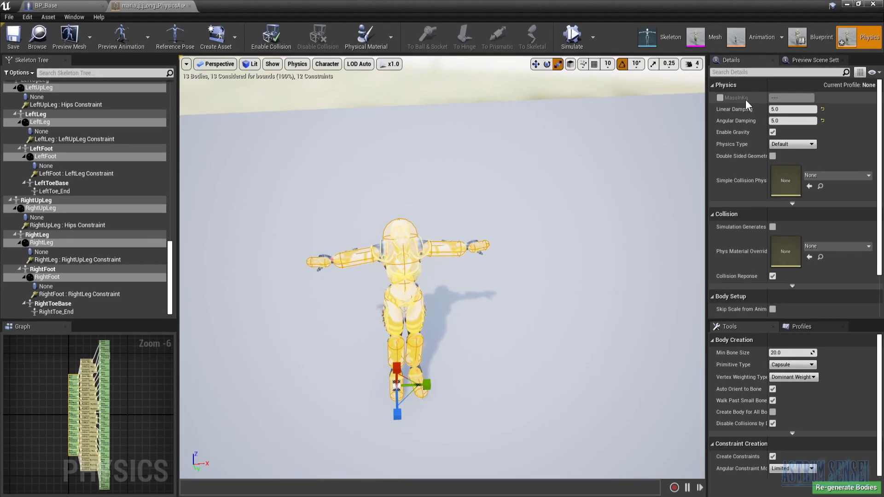
{"action": "left_click", "coordinate": [785, 109]}
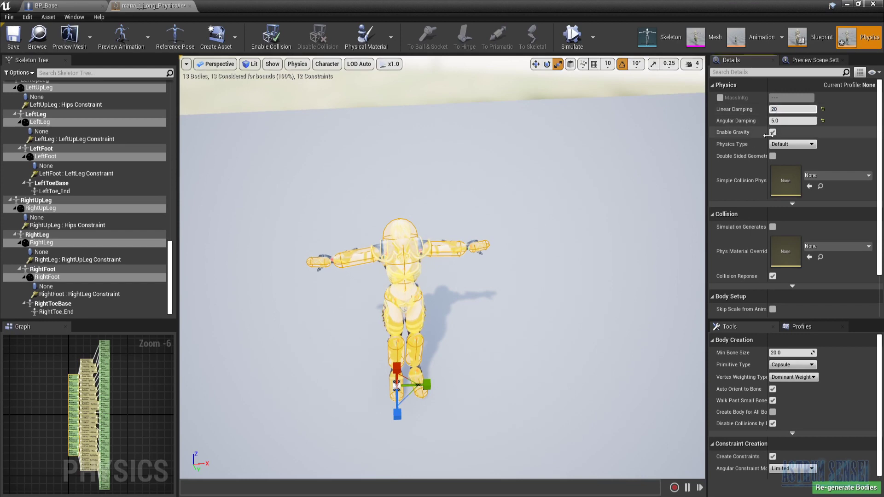
{"action": "key", "text": "Return"}
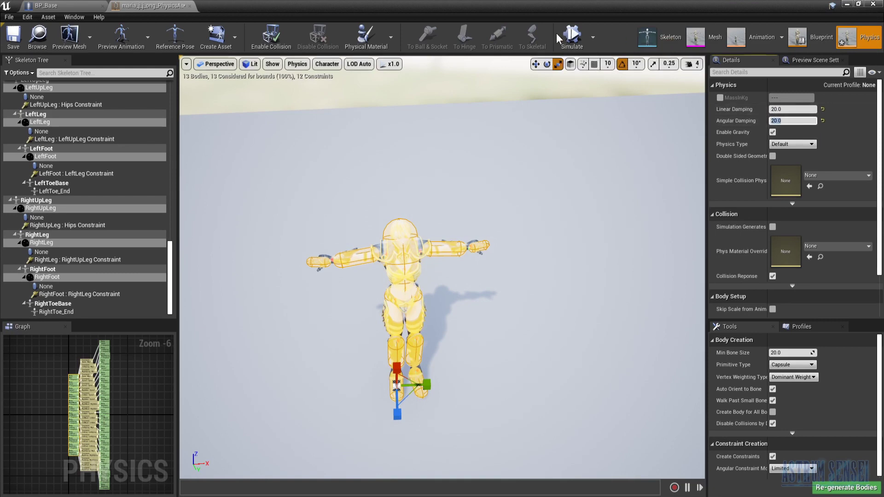
- Simulate the ragdoll with damping 20, and play-test the level, defeating the enemy to examine its fall
{"action": "left_click", "coordinate": [572, 37]}
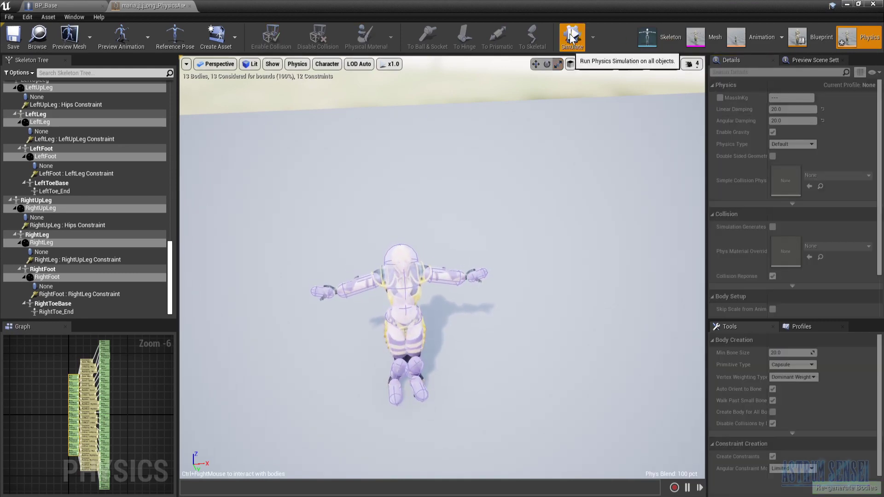
{"action": "left_click", "coordinate": [570, 35]}
{"action": "left_click", "coordinate": [845, 4]}
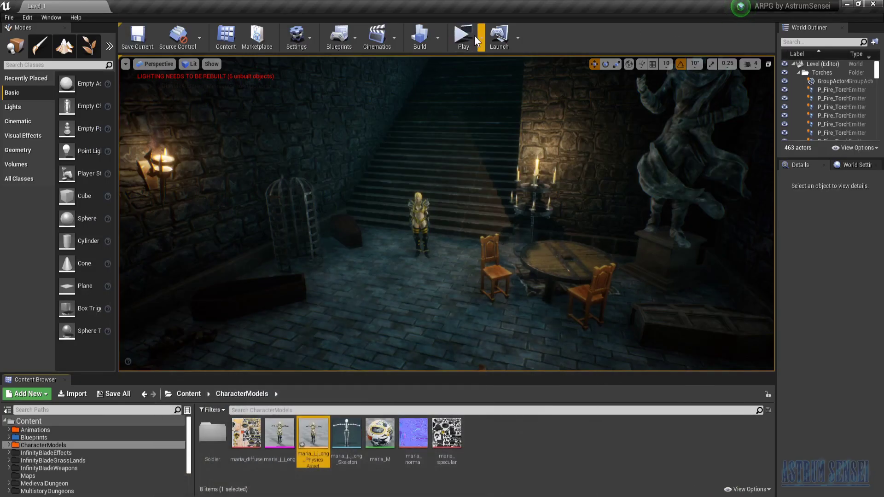
{"action": "left_click", "coordinate": [463, 35]}
{"action": "left_click", "coordinate": [532, 95]}
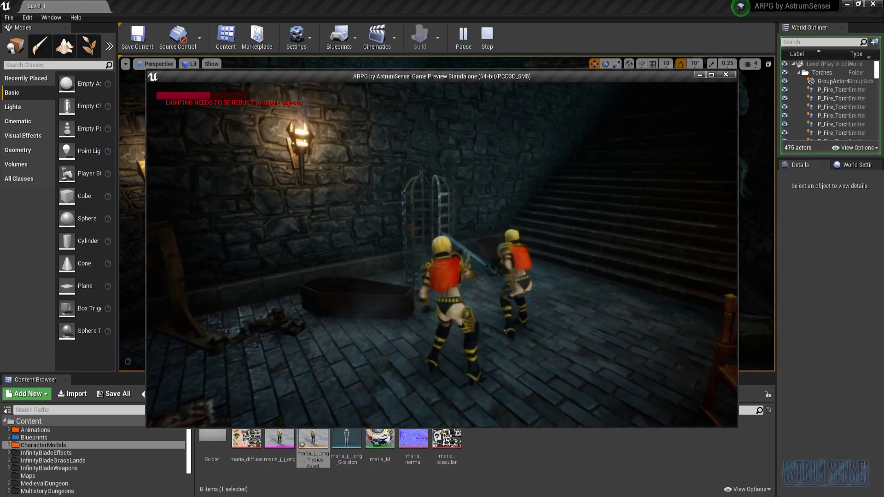
{"action": "key", "text": "w"}
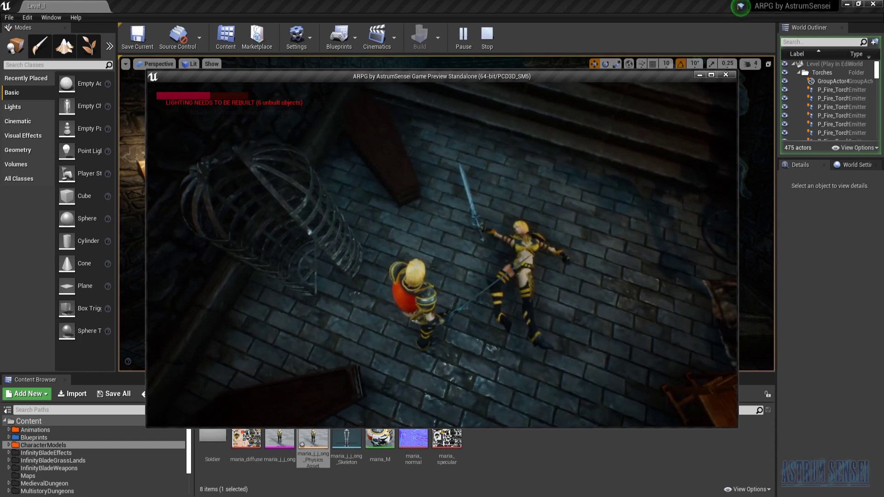
- Stop the play-test, reopen the physics asset, and reset all bodies' linear damping to 0.01 and angular damping to 0.0
{"action": "key", "text": "Escape"}
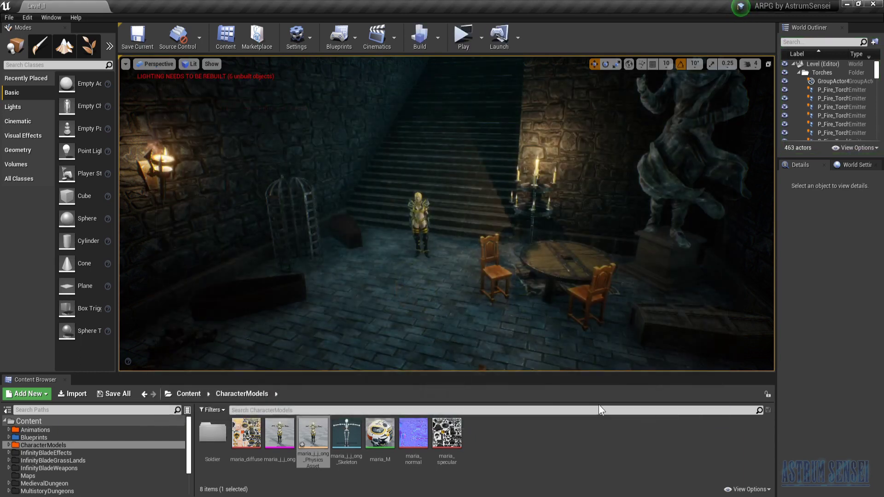
{"action": "double_click", "coordinate": [313, 439]}
{"action": "left_click", "coordinate": [823, 110]}
{"action": "left_click", "coordinate": [823, 121]}
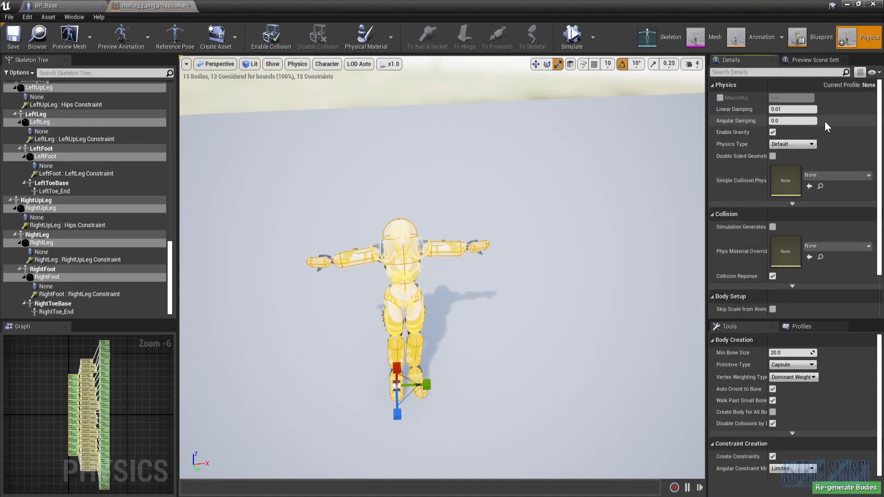
- Simulate the ragdoll with default damping, and play-test the level, defeating the enemy to examine its fall
{"action": "left_click", "coordinate": [572, 38]}
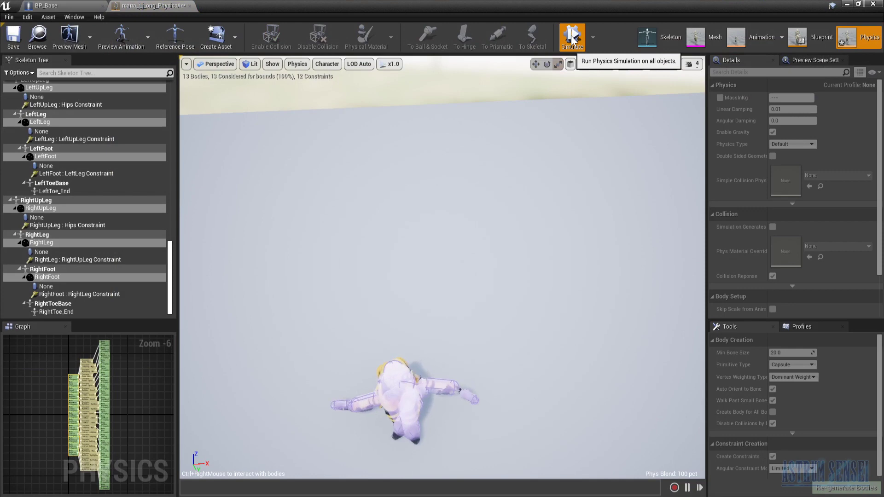
{"action": "left_click", "coordinate": [572, 38]}
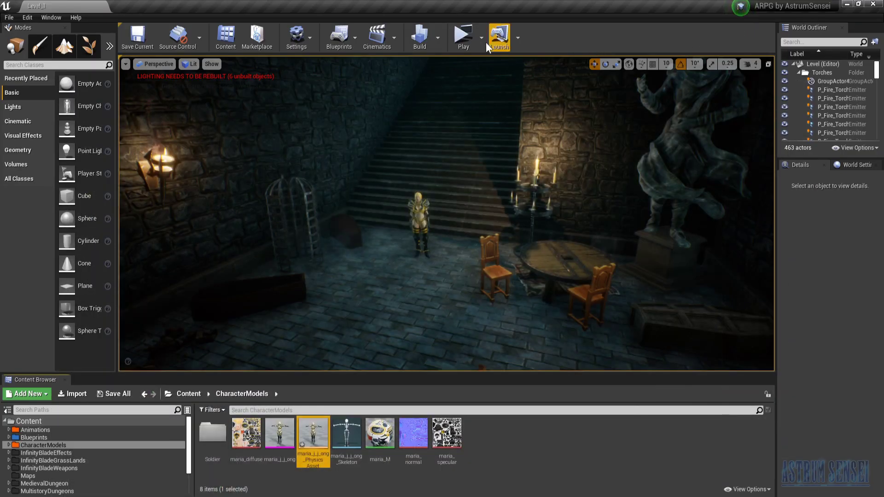
{"action": "left_click", "coordinate": [485, 40]}
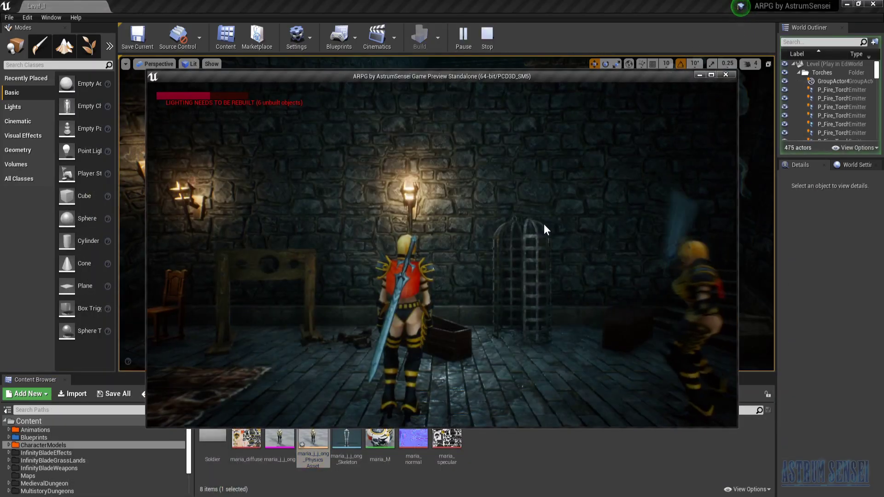
{"action": "left_click", "coordinate": [537, 222]}
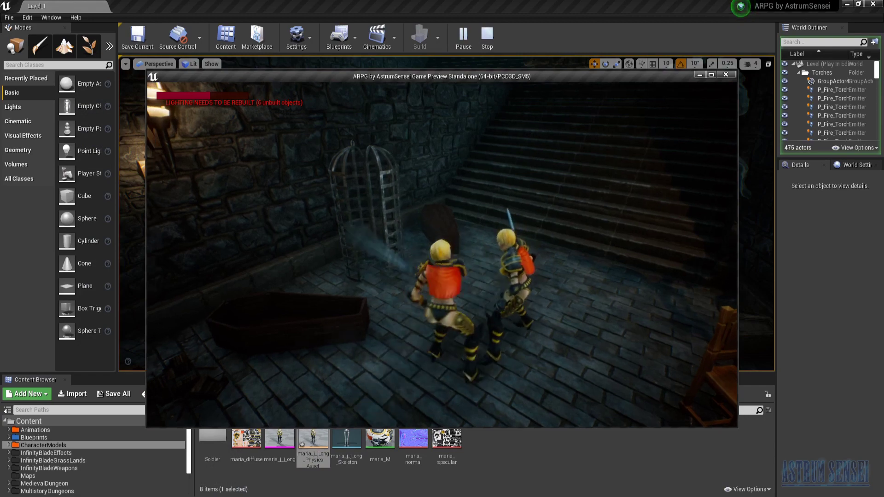
{"action": "key", "text": "d"}
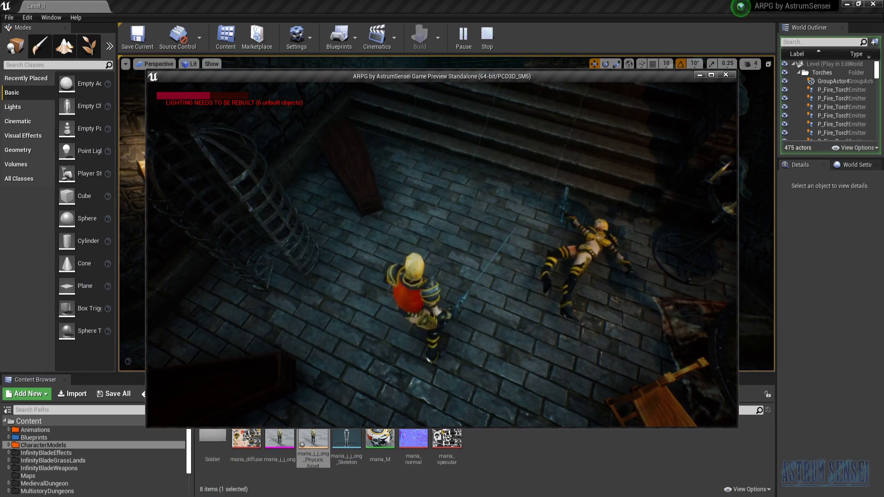
{"action": "key", "text": "Escape"}
- Reopen the physics asset and set the linear and angular damping of all selected bodies to 15
{"action": "double_click", "coordinate": [312, 440]}
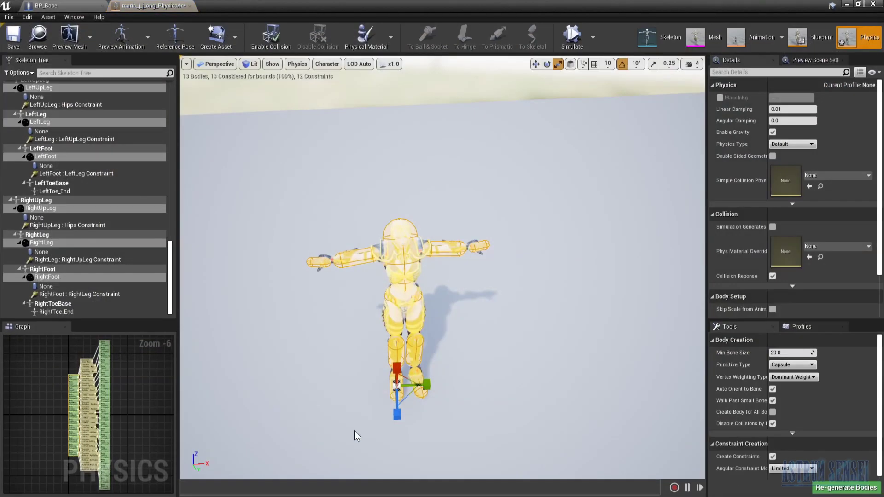
{"action": "left_click", "coordinate": [792, 109]}
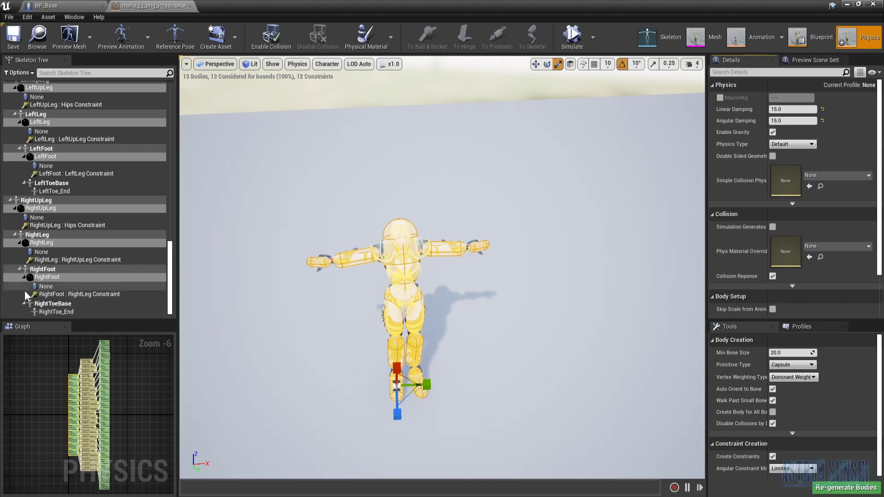
- Select the foot, leg and upper-leg constraints of both legs in the skeleton tree
{"action": "left_click", "coordinate": [65, 294]}
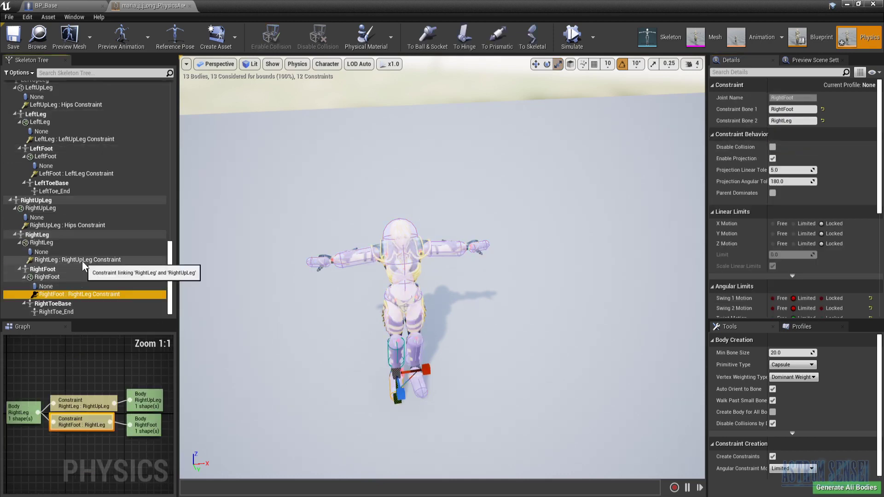
{"action": "scroll", "coordinate": [860, 259], "scroll_direction": "down", "scroll_amount": 3}
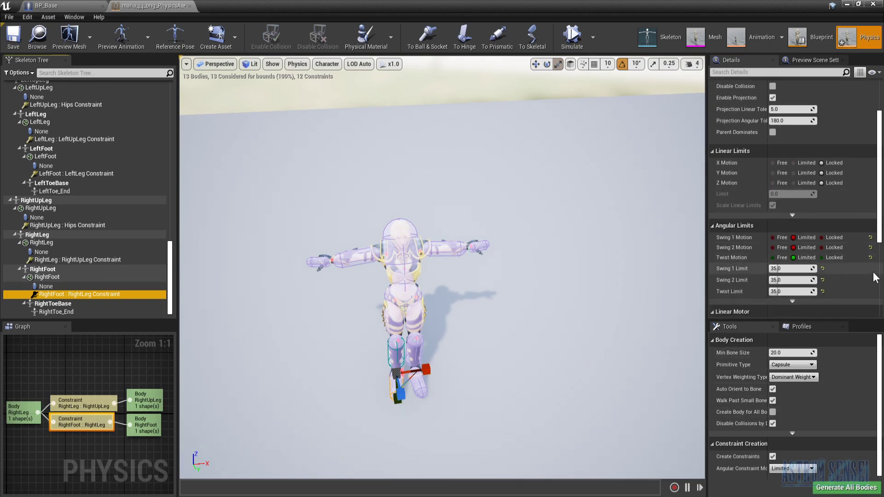
{"action": "left_click", "coordinate": [89, 259], "text": "ctrl"}
{"action": "left_click", "coordinate": [84, 225], "text": "ctrl"}
{"action": "scroll", "coordinate": [107, 247], "scroll_direction": "up", "scroll_amount": 3}
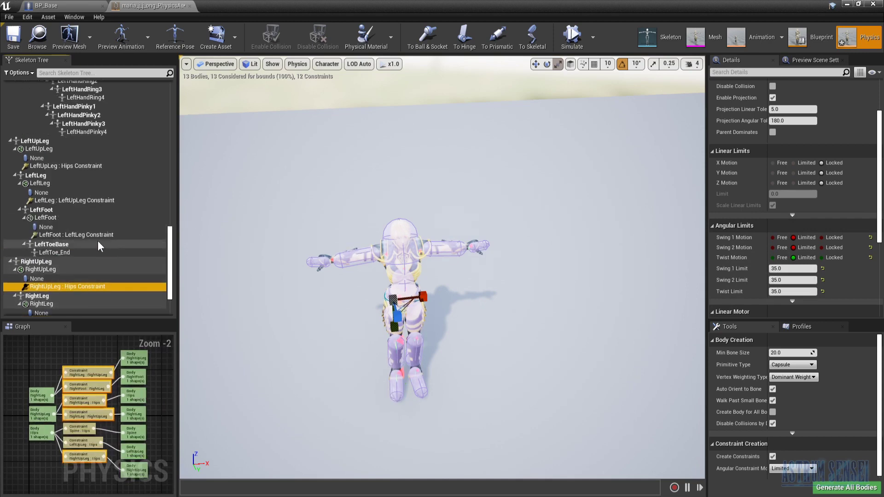
{"action": "left_click", "coordinate": [80, 235], "text": "ctrl"}
{"action": "left_click", "coordinate": [78, 200], "text": "ctrl"}
{"action": "left_click", "coordinate": [79, 165], "text": "ctrl"}
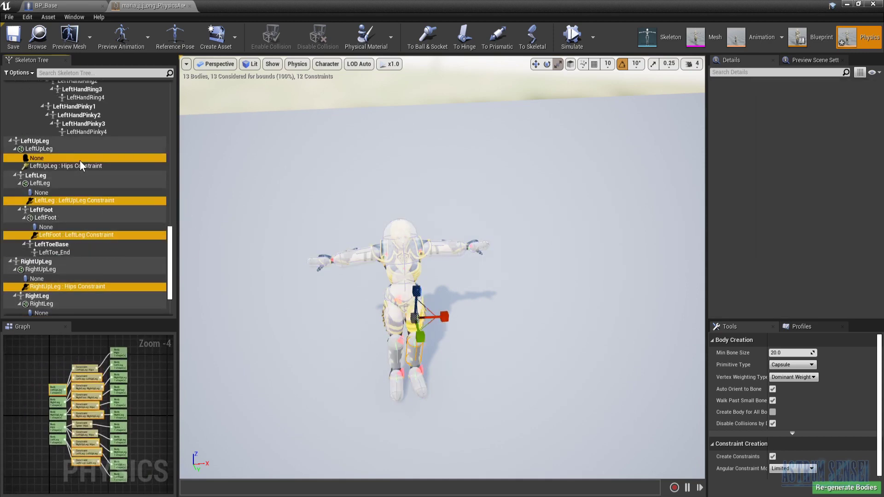
- Add the LeftHand : LeftArm and LeftArm : Spine2 constraints to the selection
{"action": "scroll", "coordinate": [94, 194], "scroll_direction": "up", "scroll_amount": 10}
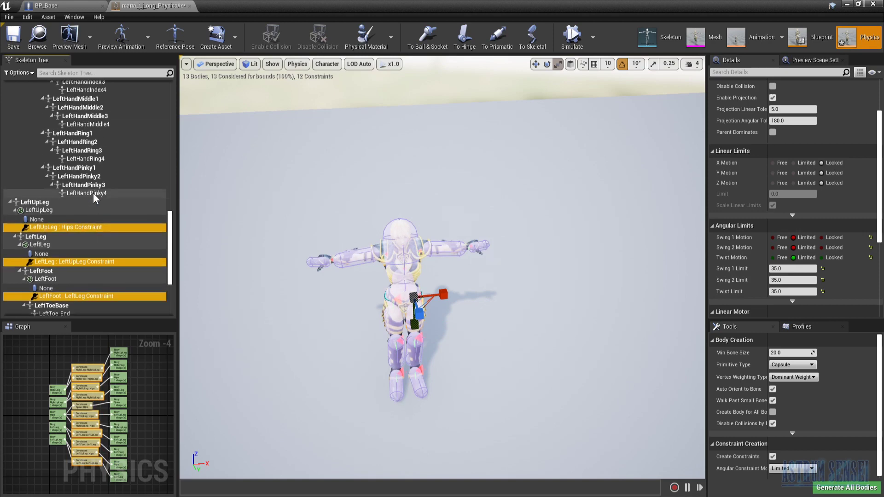
{"action": "left_click", "coordinate": [104, 202], "text": "ctrl"}
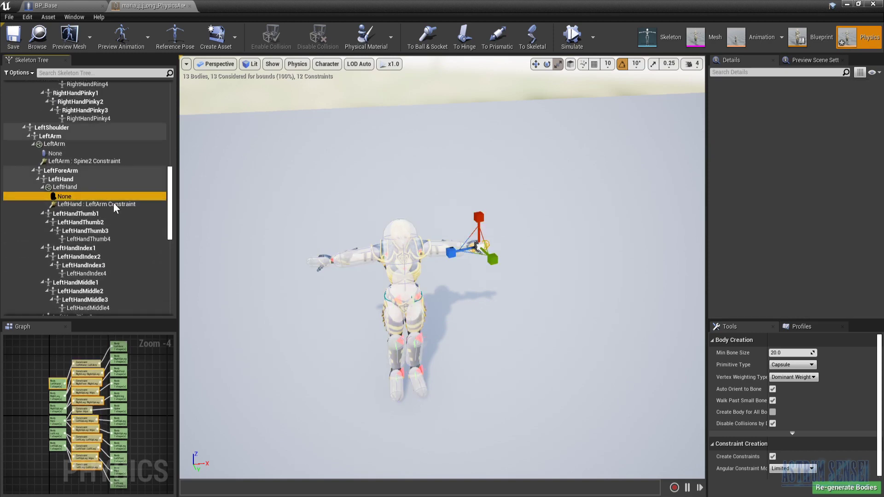
{"action": "left_click", "coordinate": [78, 154], "text": "ctrl"}
{"action": "left_click", "coordinate": [87, 160], "text": "ctrl"}
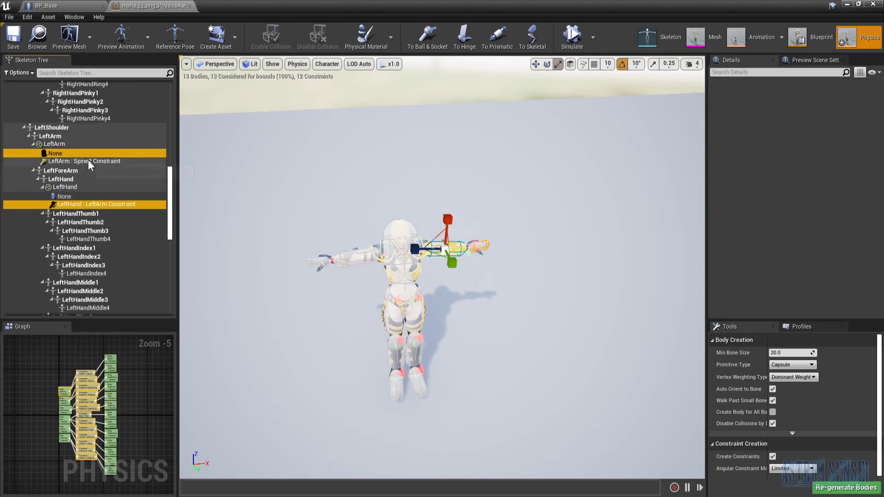
{"action": "left_click", "coordinate": [66, 152], "text": "ctrl"}
- Add the right hand, right arm, Spine2 and Spine constraints to the selection, completing the set of ragdoll constraints
{"action": "scroll", "coordinate": [108, 174], "scroll_direction": "up", "scroll_amount": 4}
{"action": "scroll", "coordinate": [110, 176], "scroll_direction": "up", "scroll_amount": 6}
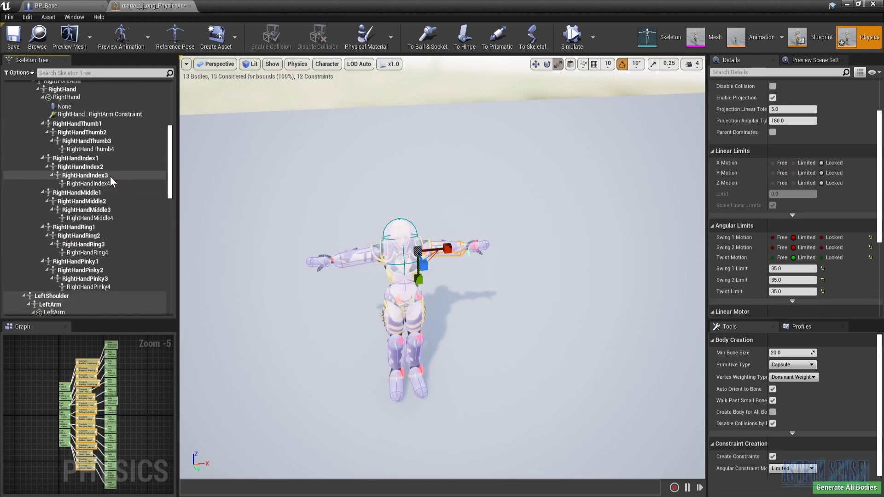
{"action": "left_click", "coordinate": [87, 190]}
{"action": "left_click", "coordinate": [69, 147], "text": "ctrl"}
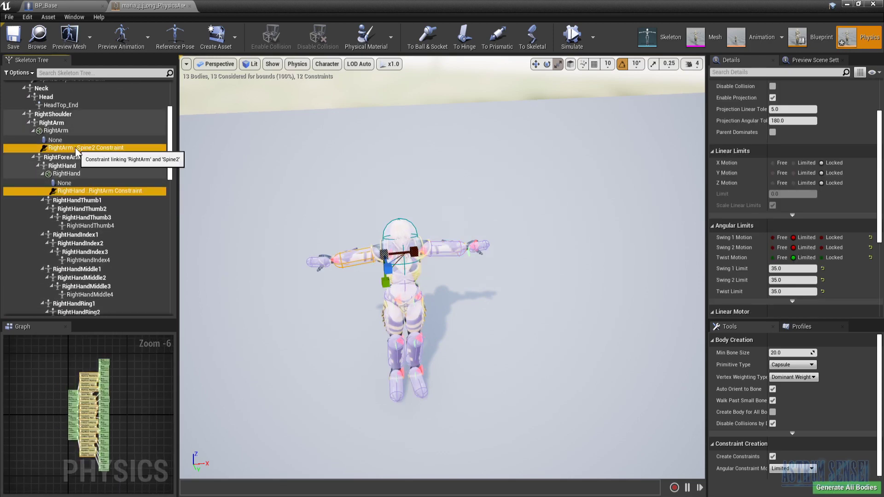
{"action": "scroll", "coordinate": [75, 147], "scroll_direction": "up", "scroll_amount": 3}
{"action": "left_click", "coordinate": [94, 156], "text": "ctrl"}
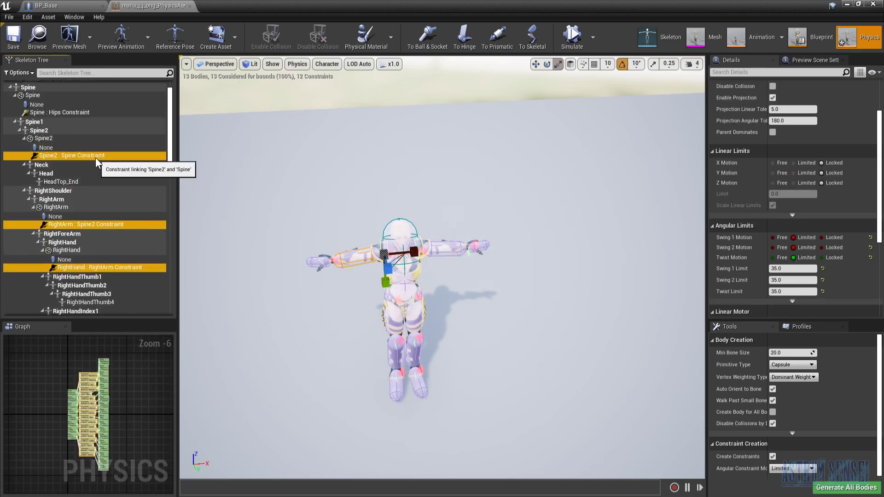
{"action": "left_click", "coordinate": [71, 112], "text": "ctrl"}
{"action": "scroll", "coordinate": [103, 137], "scroll_direction": "up", "scroll_amount": 1}
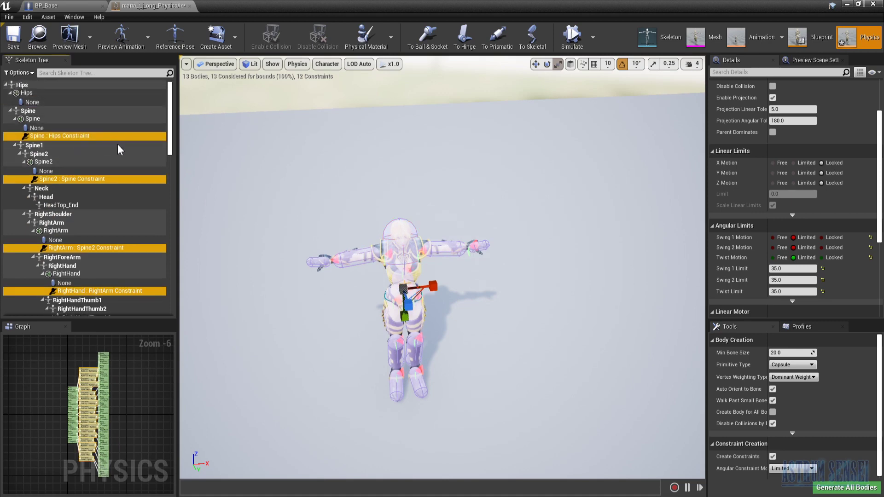
- Set the Swing 1, Swing 2 and Twist limits of the selected constraints to 30, and run a simulation to check them
{"action": "left_click", "coordinate": [800, 269]}
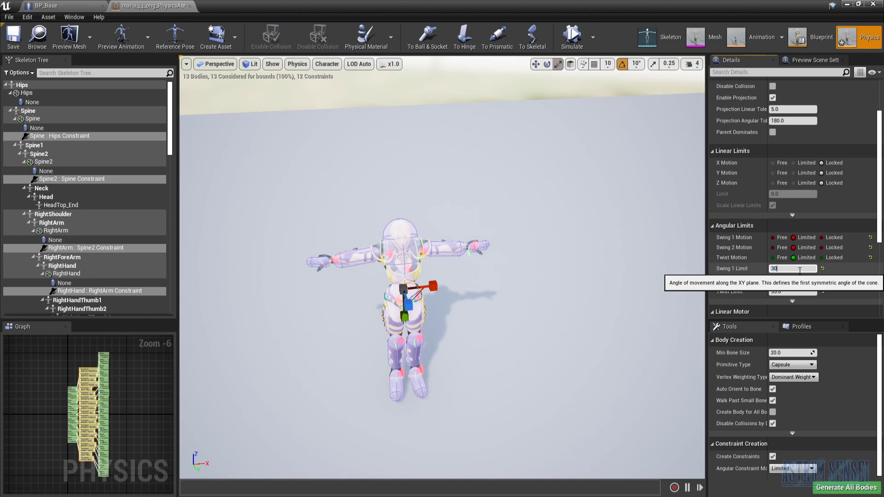
{"action": "left_click", "coordinate": [786, 280]}
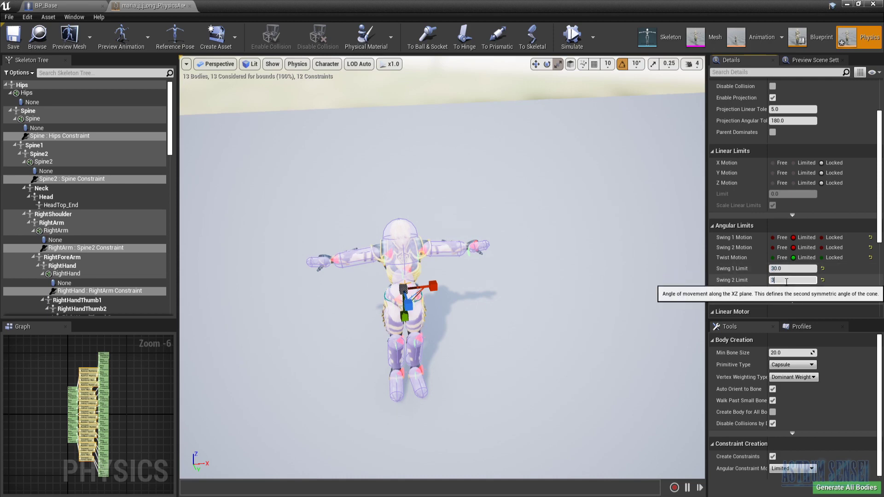
{"action": "left_click", "coordinate": [791, 291]}
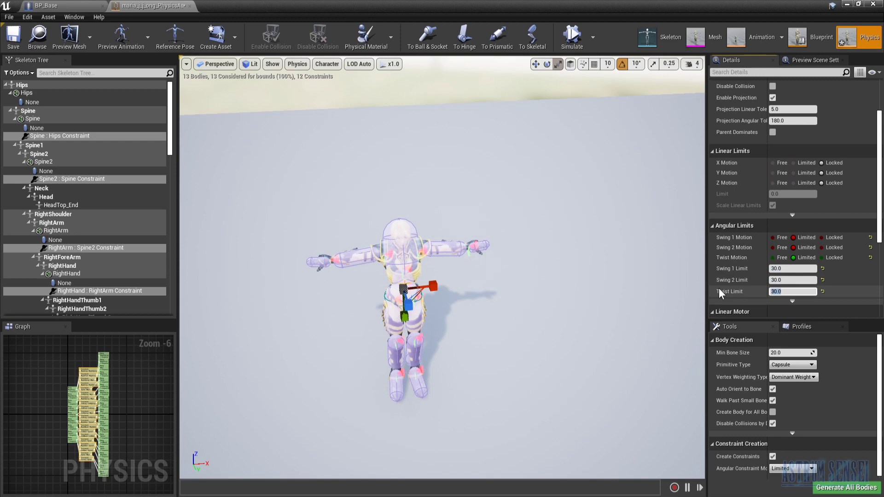
{"action": "left_click", "coordinate": [566, 38]}
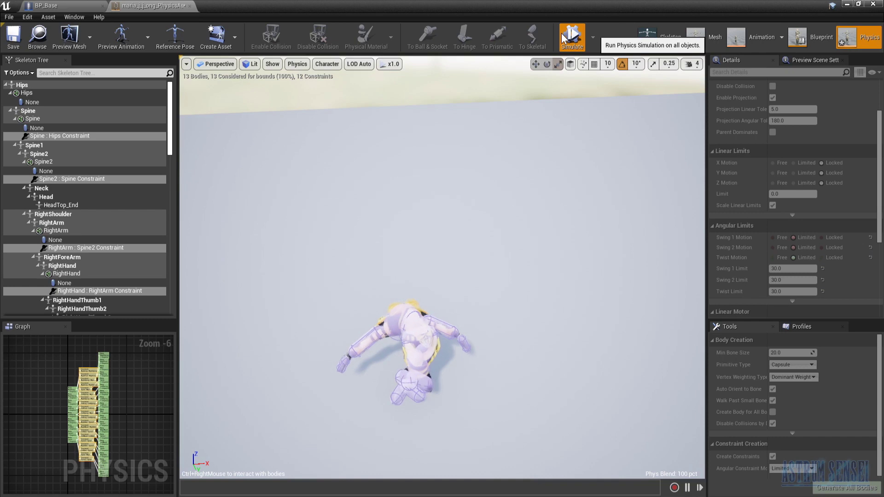
{"action": "left_click", "coordinate": [566, 38]}
- Set the Twist Limit of the selected constraints to 10 and simulate the ragdoll again
{"action": "left_click", "coordinate": [794, 291]}
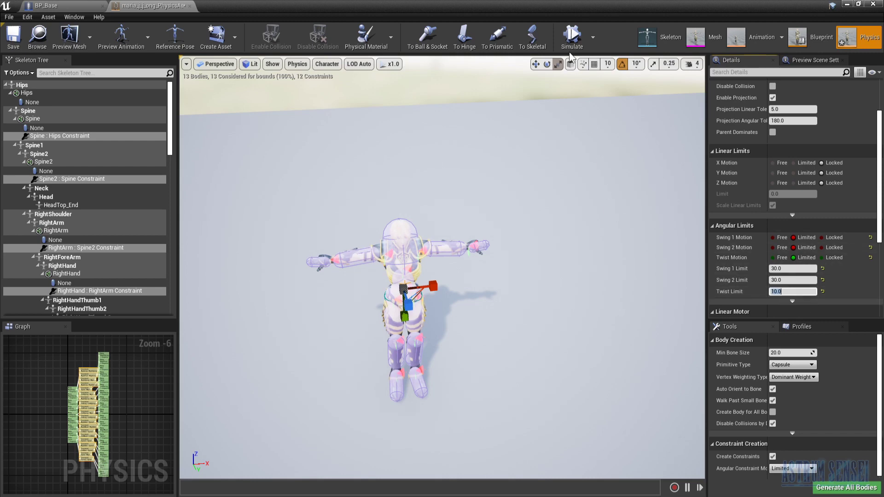
{"action": "left_click", "coordinate": [570, 38]}
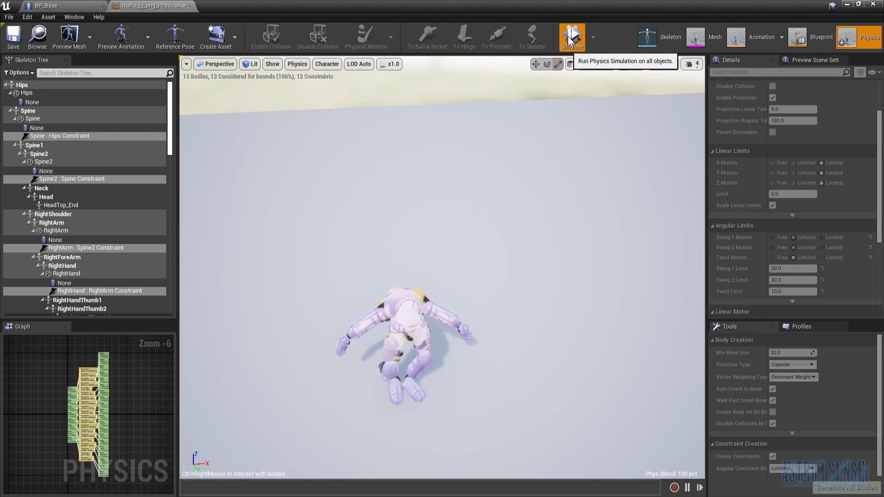
{"action": "left_click", "coordinate": [571, 38]}
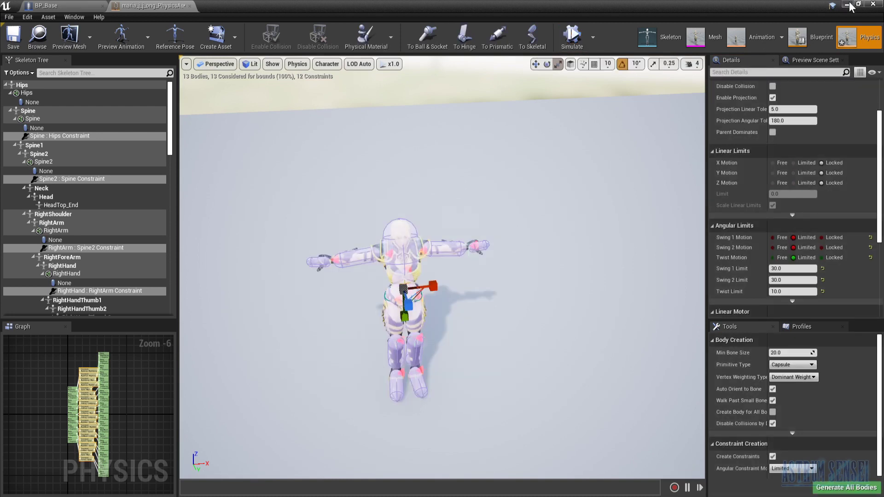
- Return to the level and play-test it, defeating the enemy to examine the fall with the new damping and limits
{"action": "left_click", "coordinate": [848, 5]}
{"action": "left_click", "coordinate": [463, 35]}
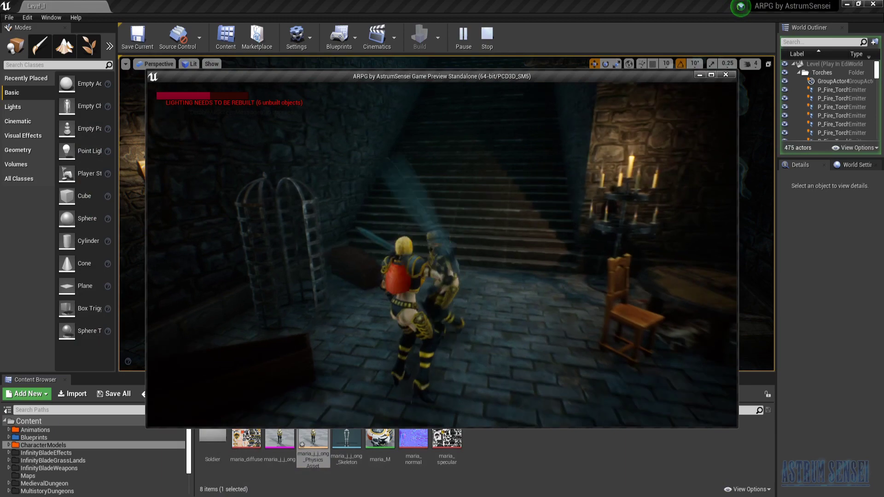
{"action": "key", "text": "w"}
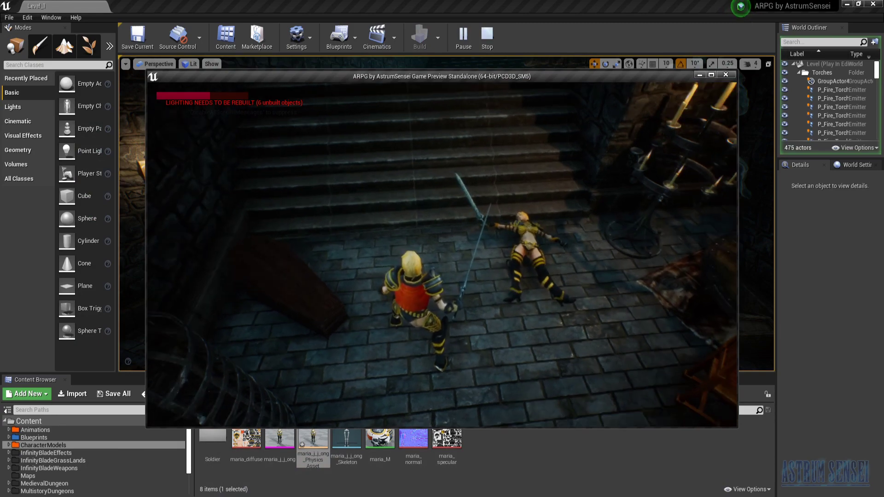
{"action": "key", "text": "Escape"}
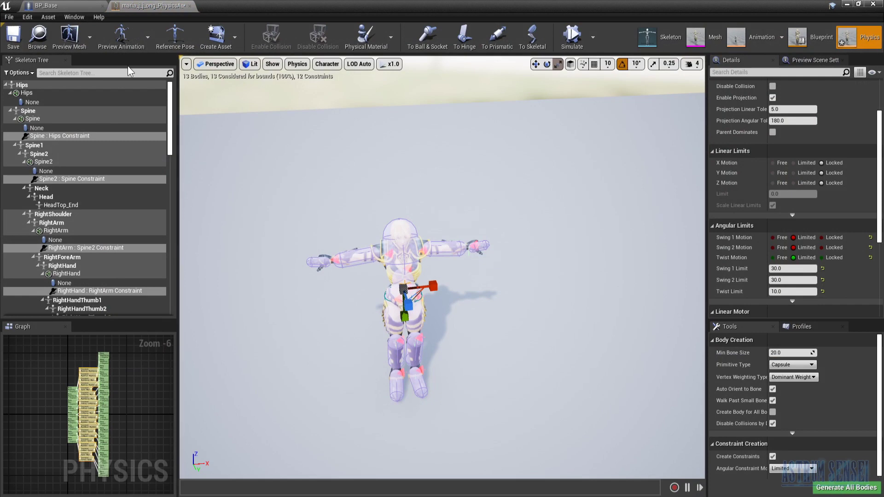
- Close the physics asset and return to the BP_Base blueprint
{"action": "left_click", "coordinate": [50, 6]}
{"action": "left_click", "coordinate": [152, 6]}
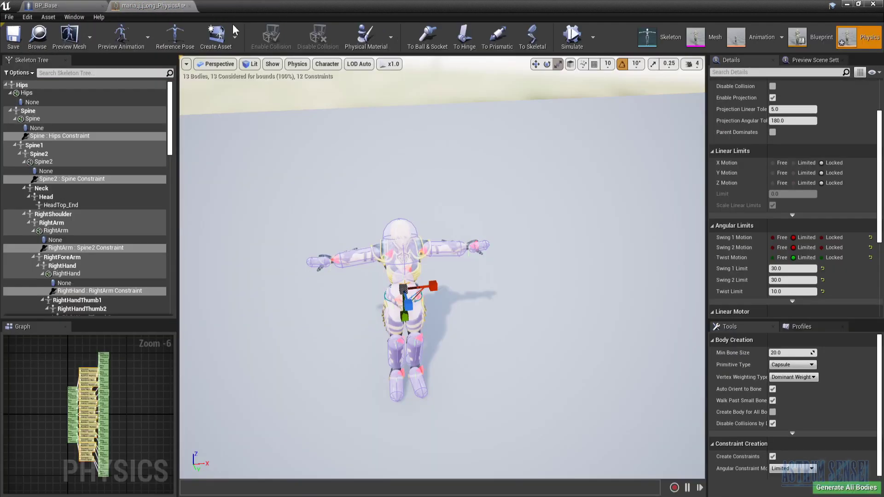
{"action": "left_click", "coordinate": [190, 6]}
- In the Change Health macro, move the nodes from Inputs through the Movement On setter farther away from the Lock On node
{"action": "scroll", "coordinate": [483, 275], "scroll_direction": "down", "scroll_amount": 7}
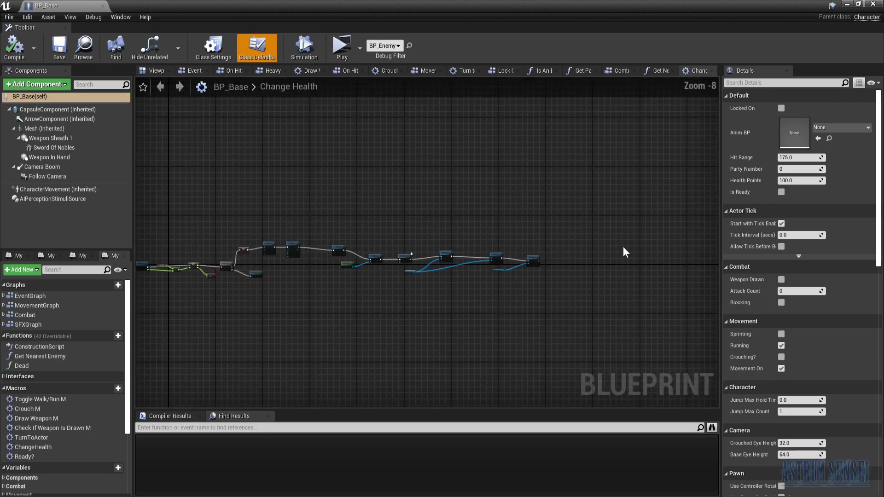
{"action": "scroll", "coordinate": [501, 283], "scroll_direction": "up", "scroll_amount": 4}
{"action": "mouse_move", "coordinate": [234, 293]}
{"action": "right_mouse_down"}
{"action": "mouse_move", "coordinate": [427, 303]}
{"action": "mouse_move", "coordinate": [341, 303]}
{"action": "mouse_move", "coordinate": [716, 306]}
{"action": "right_mouse_up"}
{"action": "right_click_drag", "start_coordinate": [318, 331], "coordinate": [475, 327]}
{"action": "left_click_drag", "start_coordinate": [621, 342], "coordinate": [418, 189]}
{"action": "left_click_drag", "start_coordinate": [320, 239], "coordinate": [180, 239]}
{"action": "right_click_drag", "start_coordinate": [218, 295], "coordinate": [259, 302]}
{"action": "left_click", "coordinate": [210, 317]}
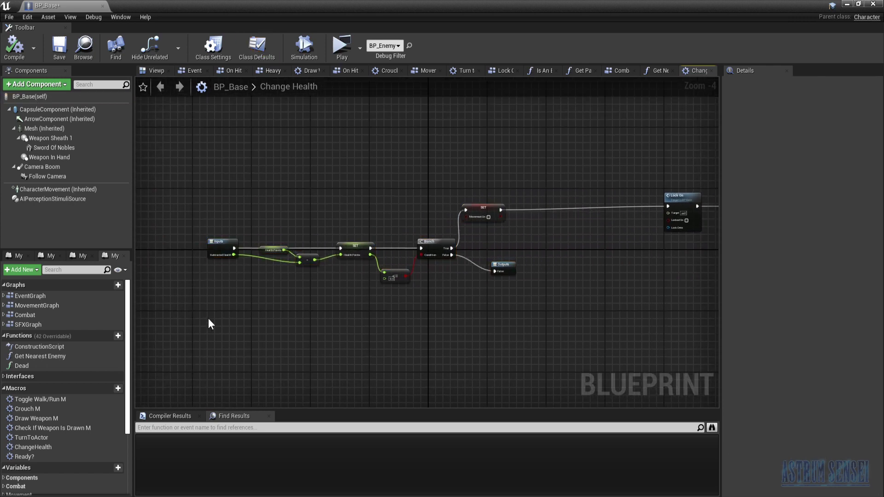
- Rename the ChangeHealth macro as "ChangeHealth & Death M"
{"action": "left_click", "coordinate": [37, 448]}
{"action": "left_click", "coordinate": [62, 448]}
{"action": "left_click", "coordinate": [63, 449]}
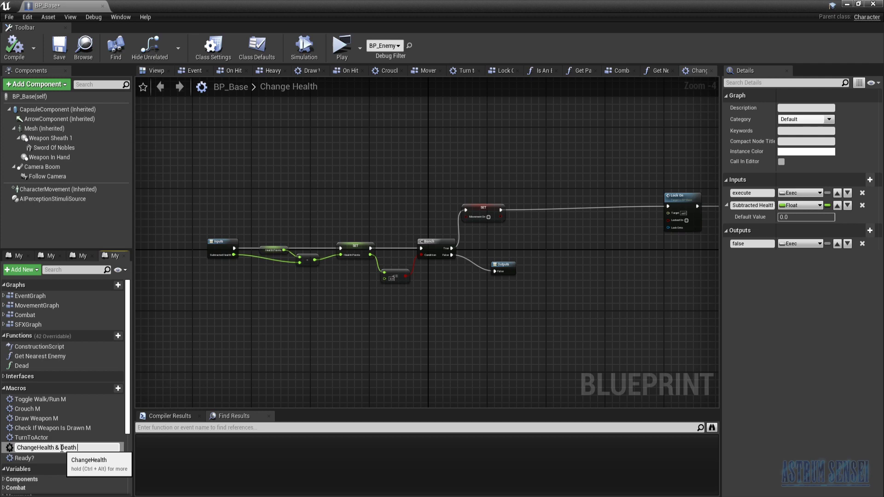
{"action": "key", "text": "Return"}
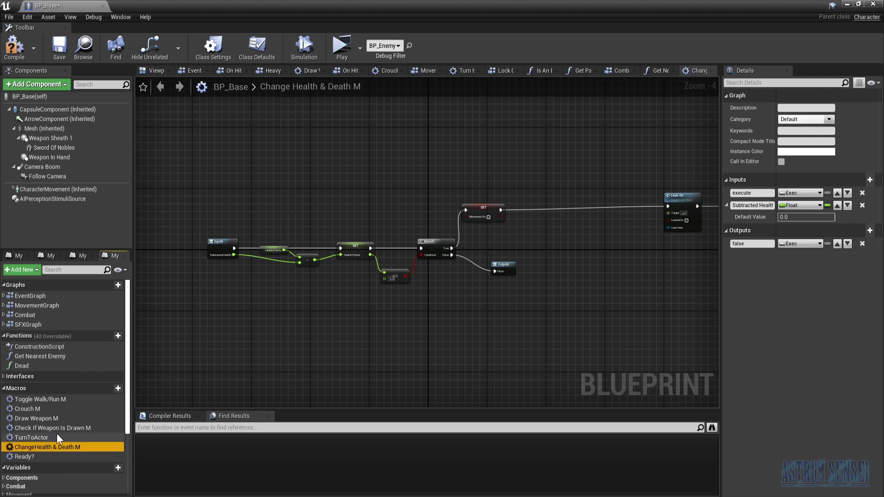
- Wrap the health-check nodes, the Movement On setter and the Outputs node in a comment titled "Check Health"
{"action": "left_click_drag", "start_coordinate": [323, 239], "coordinate": [535, 196]}
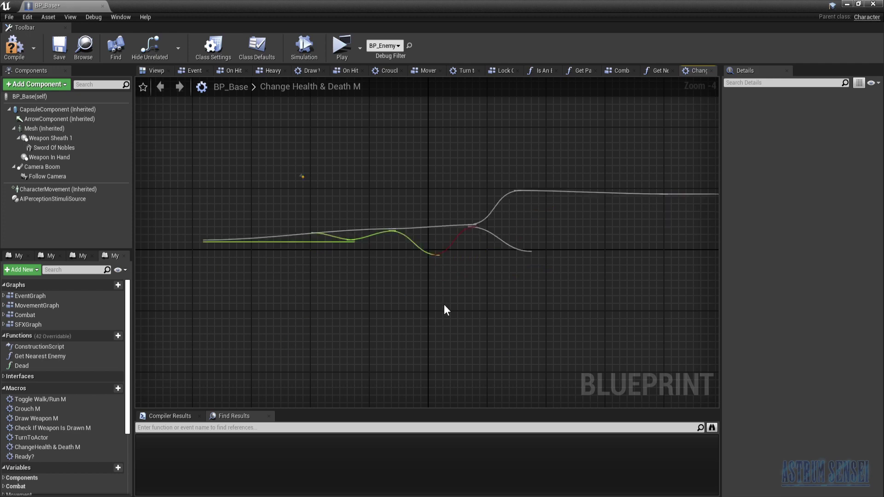
{"action": "key", "text": "c"}
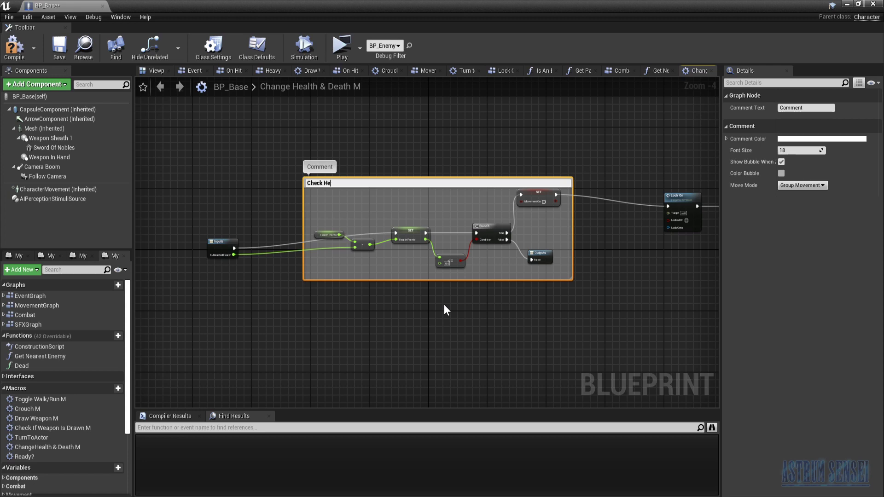
{"action": "type", "text": "h"}
{"action": "key", "text": "Return"}
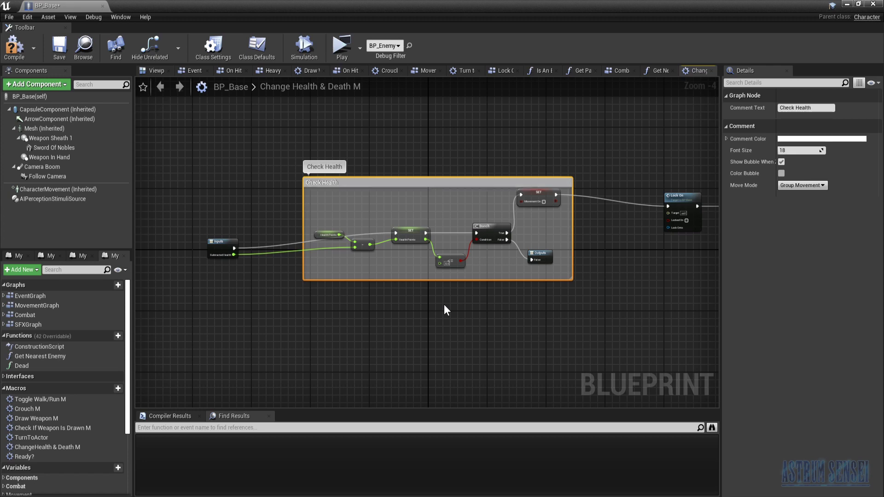
- Move the Movement On setter out of the Check Health comment and place Lock On beside it
{"action": "left_click", "coordinate": [545, 270]}
{"action": "left_click", "coordinate": [534, 191]}
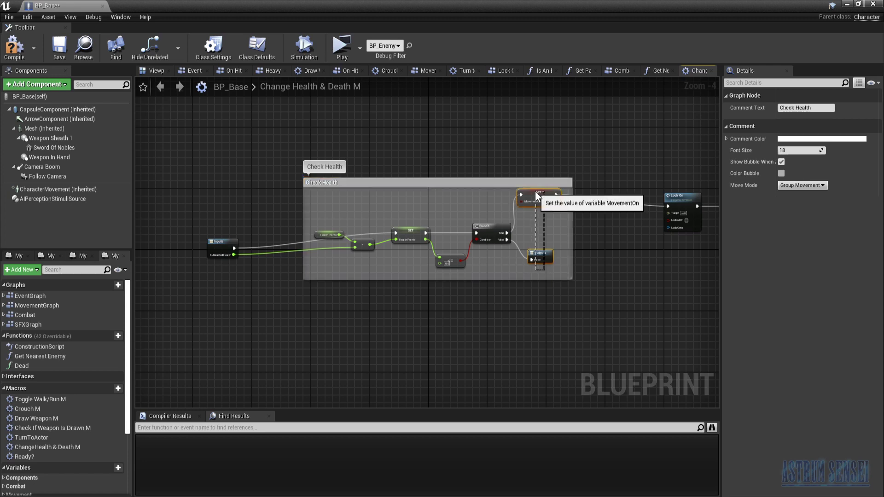
{"action": "left_click", "coordinate": [559, 223]}
{"action": "left_click_drag", "start_coordinate": [528, 193], "coordinate": [624, 192]}
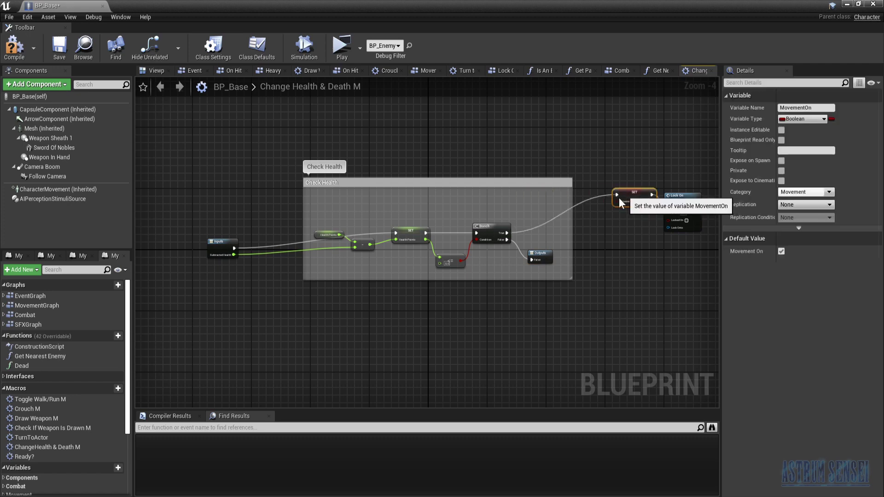
{"action": "right_click_drag", "start_coordinate": [660, 301], "coordinate": [419, 288]}
{"action": "left_click_drag", "start_coordinate": [453, 187], "coordinate": [456, 182]}
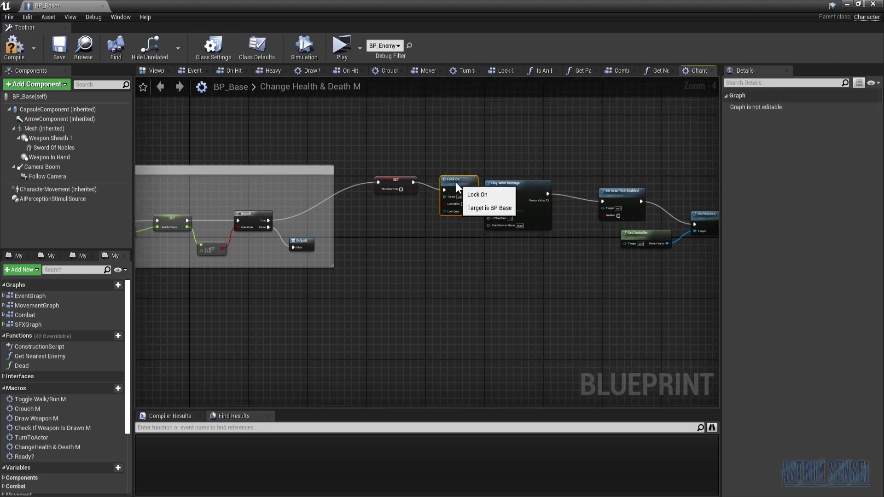
- Shift the nodes after Lock On farther along the chain, leaving a wide gap between Play Anim Montage and Set Actor Tick Enabled
{"action": "right_click_drag", "start_coordinate": [584, 326], "coordinate": [459, 298]}
{"action": "scroll", "coordinate": [523, 317], "scroll_direction": "down", "scroll_amount": 1}
{"action": "scroll", "coordinate": [523, 317], "scroll_direction": "down", "scroll_amount": 1}
{"action": "left_click_drag", "start_coordinate": [710, 316], "coordinate": [447, 218]}
{"action": "right_click_drag", "start_coordinate": [333, 267], "coordinate": [361, 277]}
{"action": "scroll", "coordinate": [378, 230], "scroll_direction": "up", "scroll_amount": 4}
{"action": "left_click_drag", "start_coordinate": [344, 245], "coordinate": [364, 233]}
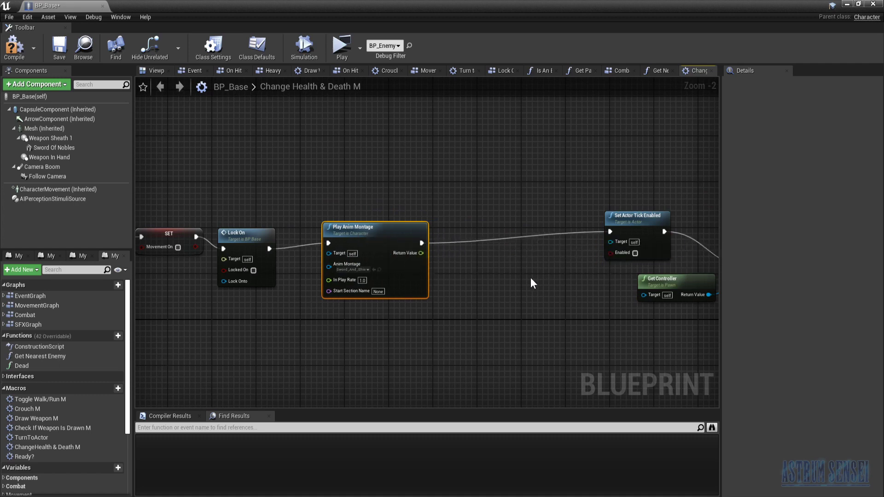
- Add a Sword Of Nobles reference with a Set Collision Enabled node set to Physics Only (No Query Collision), executed after Play Anim Montage
{"action": "right_click_drag", "start_coordinate": [482, 300], "coordinate": [350, 265]}
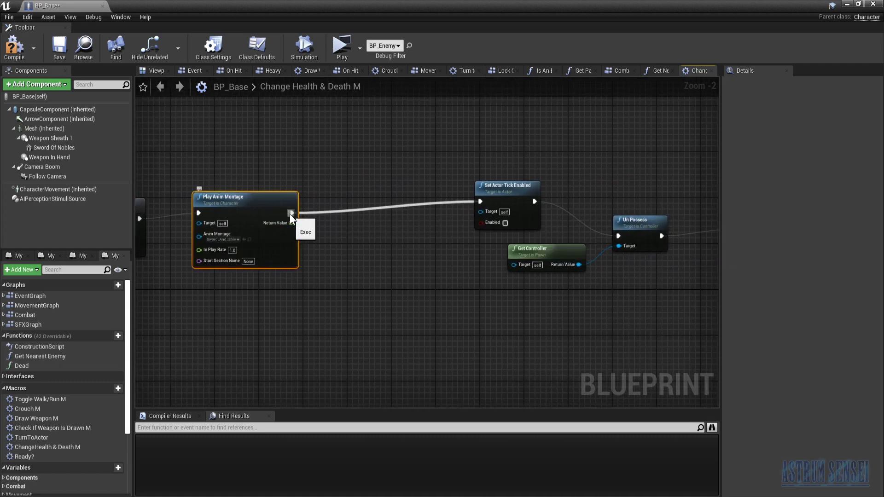
{"action": "left_click_drag", "start_coordinate": [55, 147], "coordinate": [345, 225]}
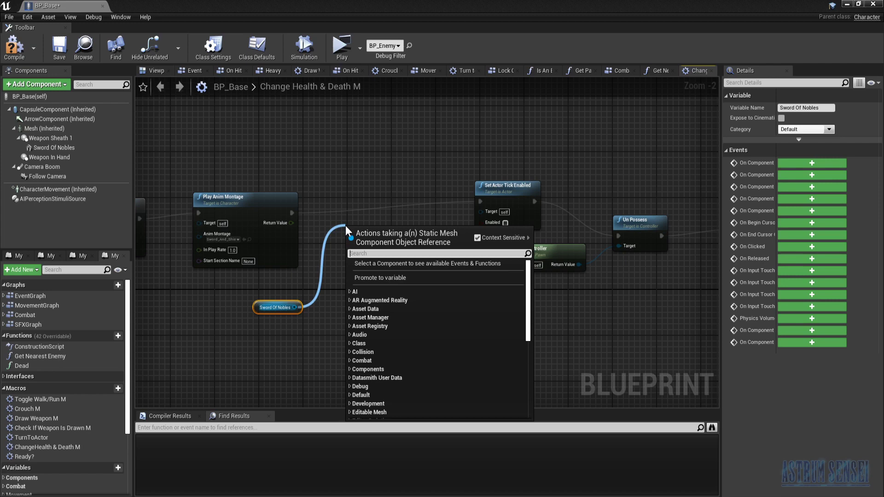
{"action": "type", "text": "set"}
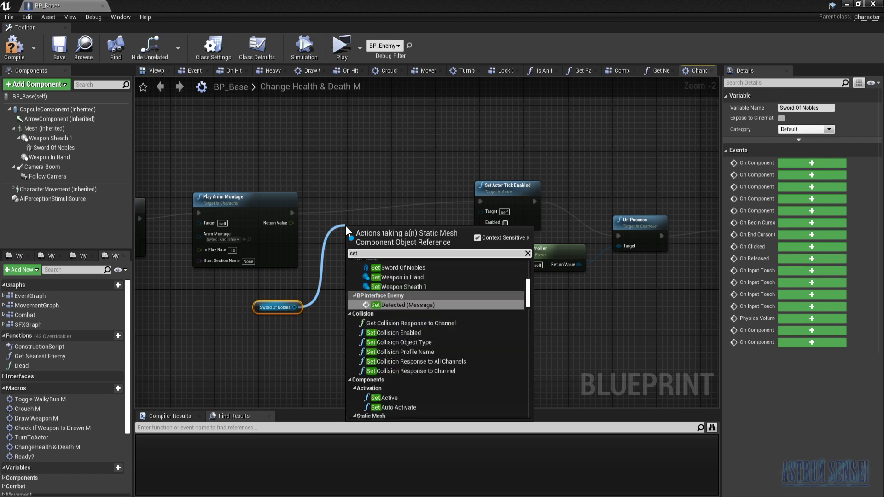
{"action": "type", "text": " col"}
{"action": "key", "text": "Return"}
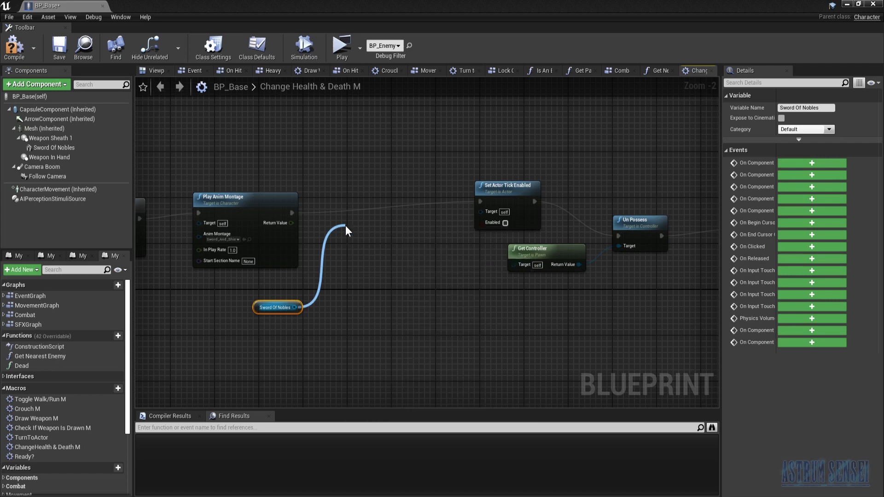
{"action": "left_click", "coordinate": [382, 273]}
{"action": "left_click", "coordinate": [386, 291]}
{"action": "left_click_drag", "start_coordinate": [373, 231], "coordinate": [290, 214]}
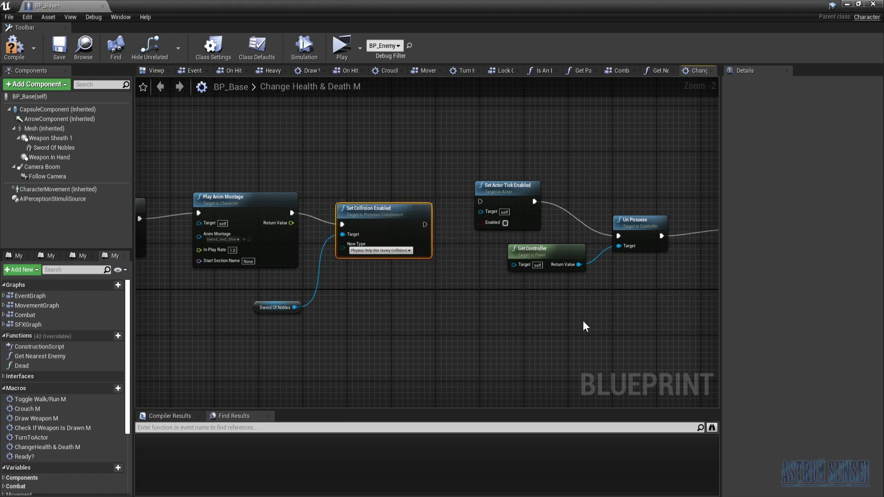
- Move Set Actor Tick Enabled and all nodes following it farther away from the new Set Collision Enabled node
{"action": "right_click_drag", "start_coordinate": [583, 321], "coordinate": [399, 300]}
{"action": "scroll", "coordinate": [453, 306], "scroll_direction": "down", "scroll_amount": 3}
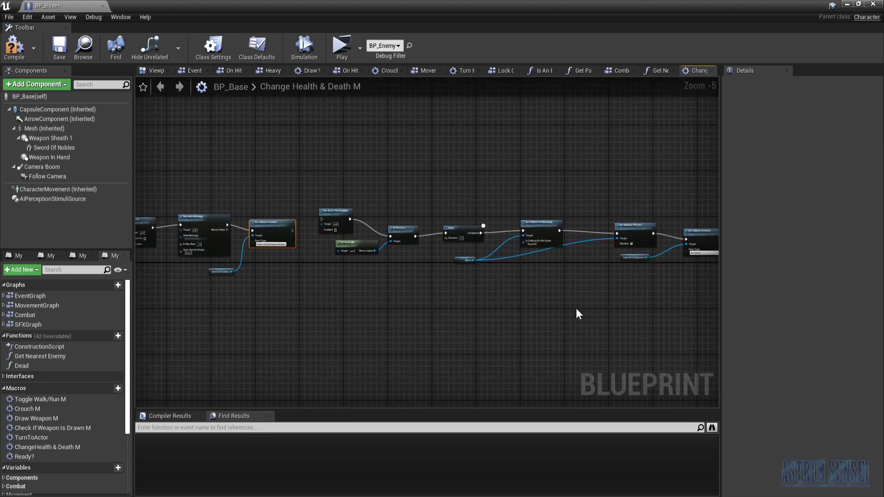
{"action": "scroll", "coordinate": [578, 313], "scroll_direction": "down", "scroll_amount": 2}
{"action": "left_click_drag", "start_coordinate": [681, 277], "coordinate": [478, 241]}
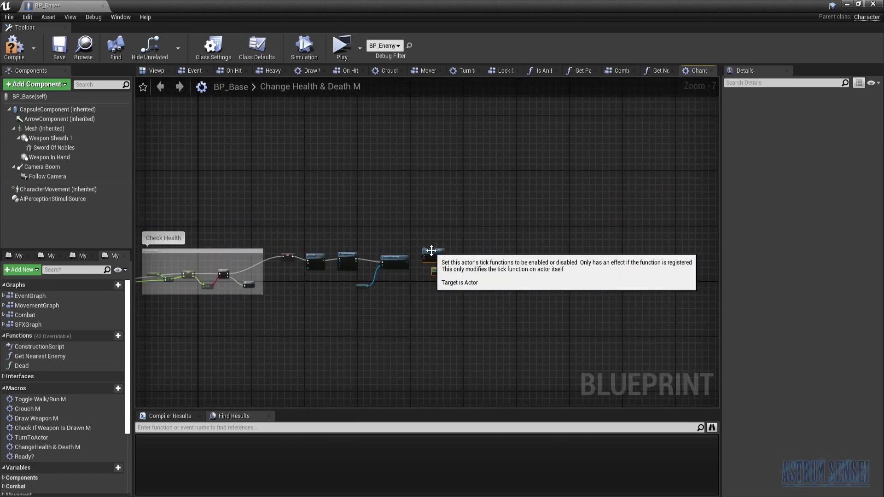
{"action": "scroll", "coordinate": [387, 275], "scroll_direction": "up", "scroll_amount": 4}
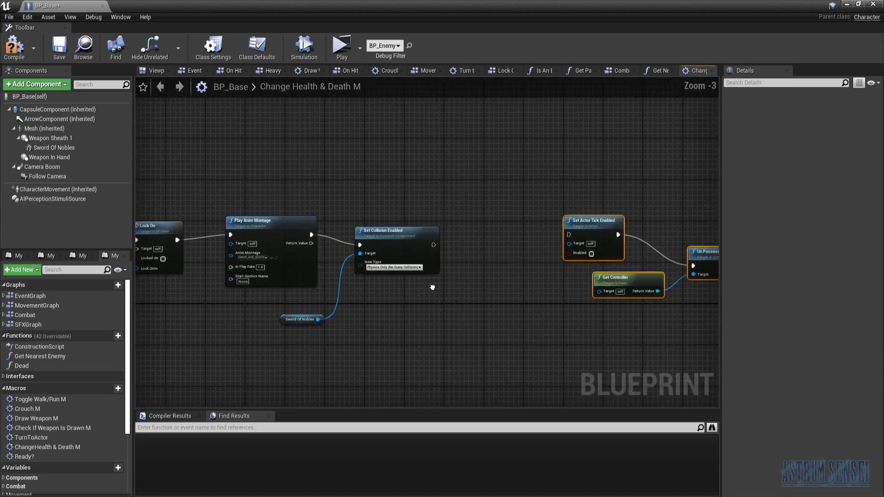
{"action": "right_click_drag", "start_coordinate": [432, 287], "coordinate": [415, 293]}
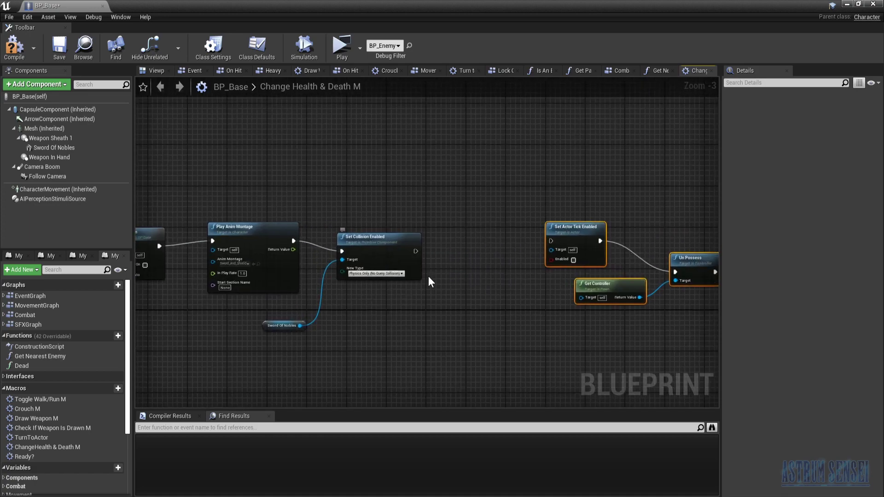
{"action": "right_click_drag", "start_coordinate": [428, 307], "coordinate": [385, 303]}
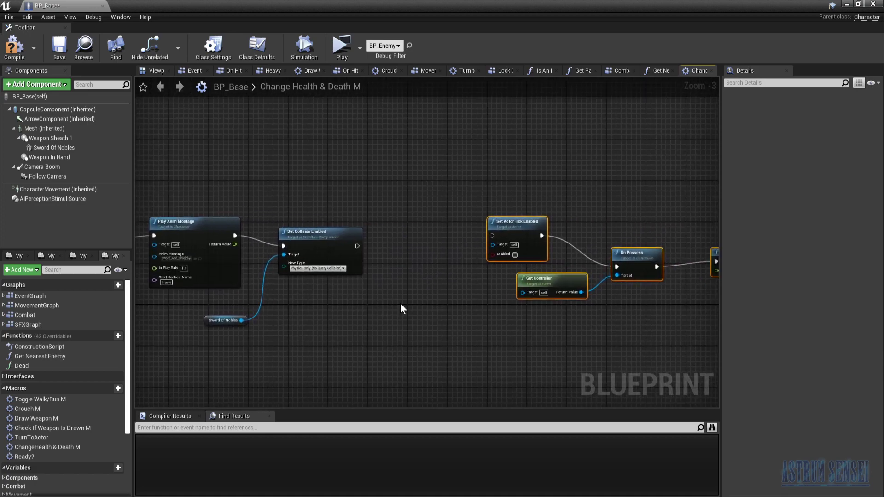
- Copy the mesh's Set Simulate Physics node and paste it after the sword's Set Collision Enabled node
{"action": "right_click_drag", "start_coordinate": [313, 306], "coordinate": [229, 319]}
{"action": "left_click", "coordinate": [573, 243]}
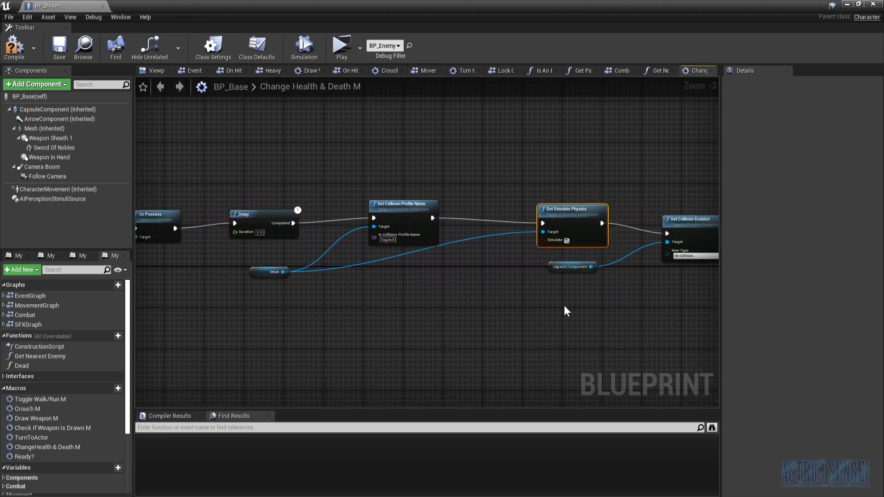
{"action": "right_click_drag", "start_coordinate": [366, 291], "coordinate": [716, 328]}
{"action": "key", "text": "ctrl+v"}
- Move the Set Actor Tick Enabled chain farther away and connect Sword Of Nobles as the target of the pasted Set Simulate Physics node
{"action": "scroll", "coordinate": [460, 313], "scroll_direction": "down", "scroll_amount": 4}
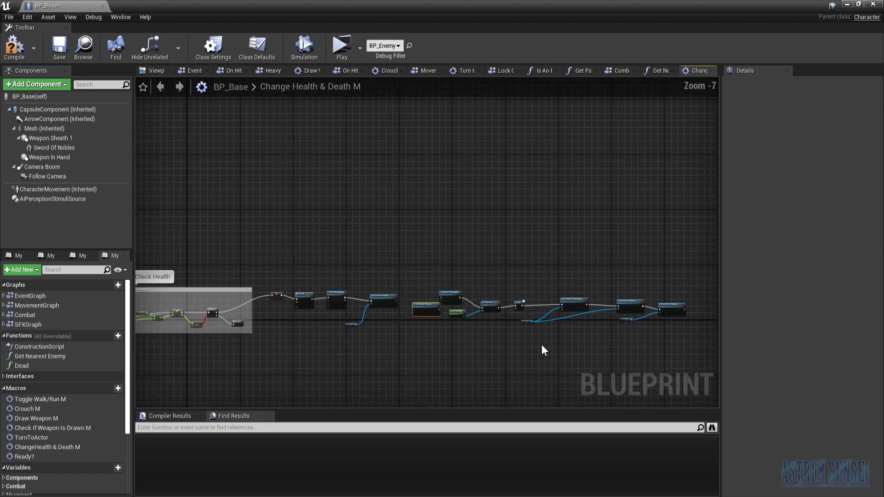
{"action": "left_click_drag", "start_coordinate": [655, 344], "coordinate": [380, 223]}
{"action": "left_click_drag", "start_coordinate": [386, 279], "coordinate": [431, 281]}
{"action": "scroll", "coordinate": [416, 327], "scroll_direction": "up", "scroll_amount": 4}
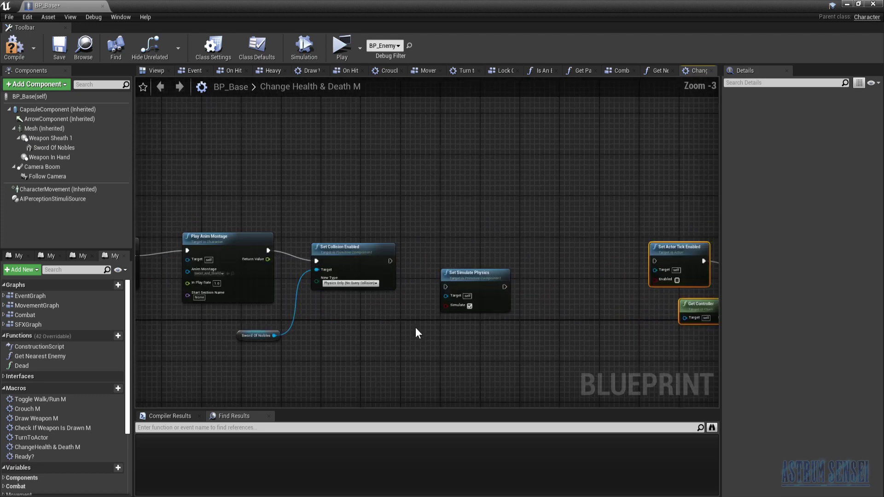
{"action": "left_click_drag", "start_coordinate": [537, 272], "coordinate": [287, 342]}
{"action": "scroll", "coordinate": [391, 347], "scroll_direction": "up", "scroll_amount": 2}
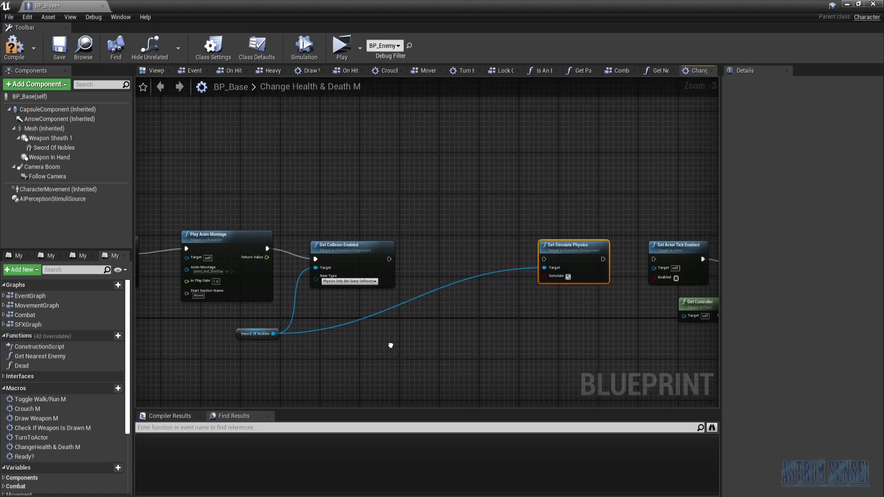
- Add a Set Collision Profile Name node targeting Sword Of Nobles and wire it between Set Collision Enabled and Set Simulate Physics
{"action": "left_click_drag", "start_coordinate": [227, 335], "coordinate": [465, 228]}
{"action": "type", "text": "s"}
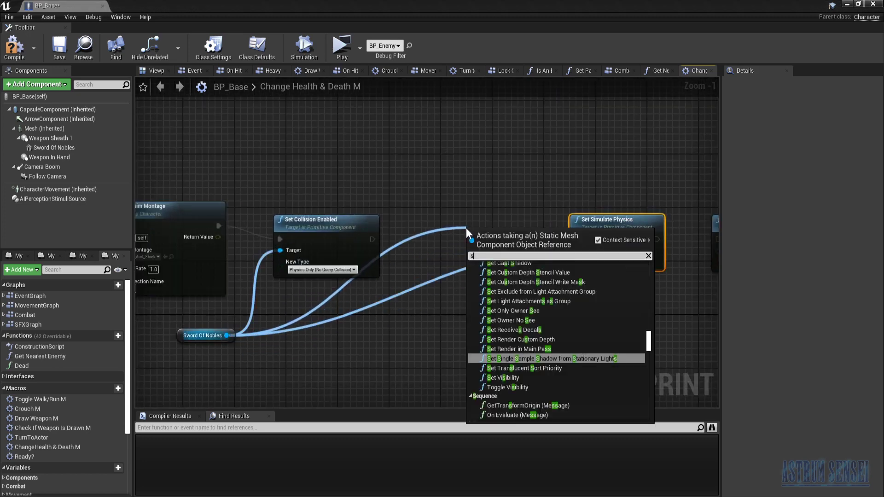
{"action": "type", "text": "et collis"}
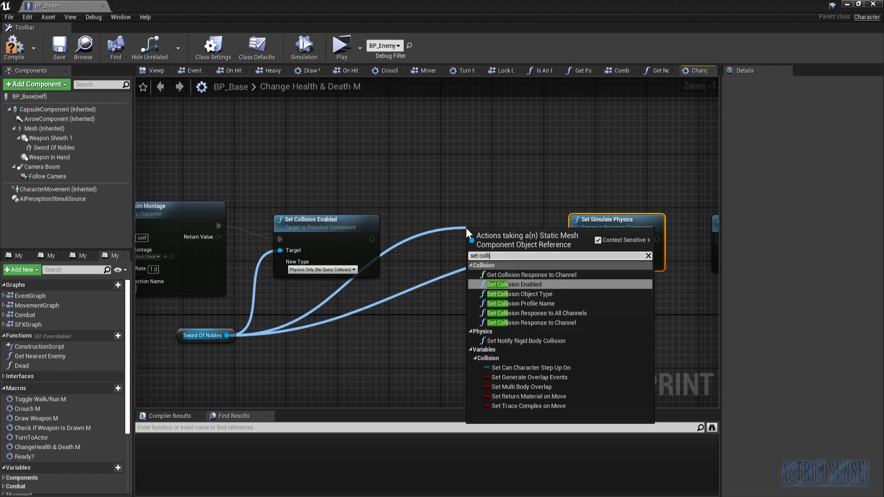
{"action": "key", "text": "Down"}
{"action": "key", "text": "Down"}
{"action": "key", "text": "Return"}
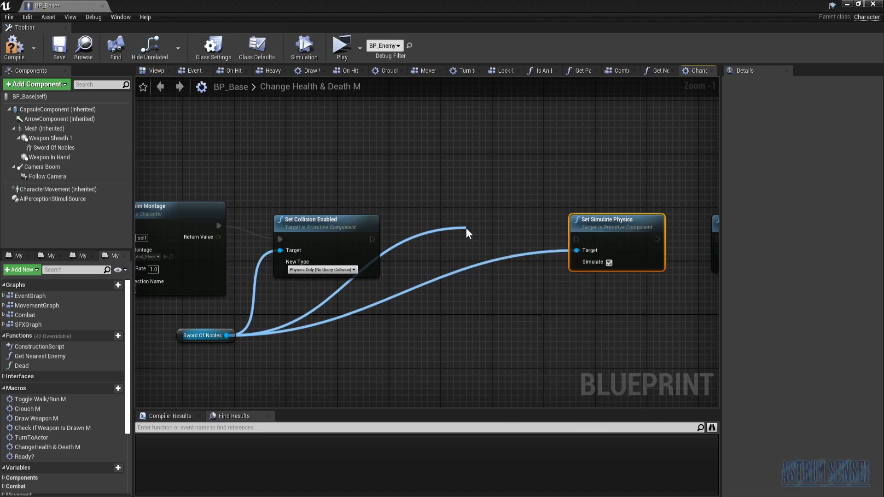
{"action": "left_click_drag", "start_coordinate": [471, 233], "coordinate": [418, 244]}
{"action": "left_click_drag", "start_coordinate": [374, 241], "coordinate": [374, 241]}
{"action": "left_click_drag", "start_coordinate": [521, 239], "coordinate": [579, 237]}
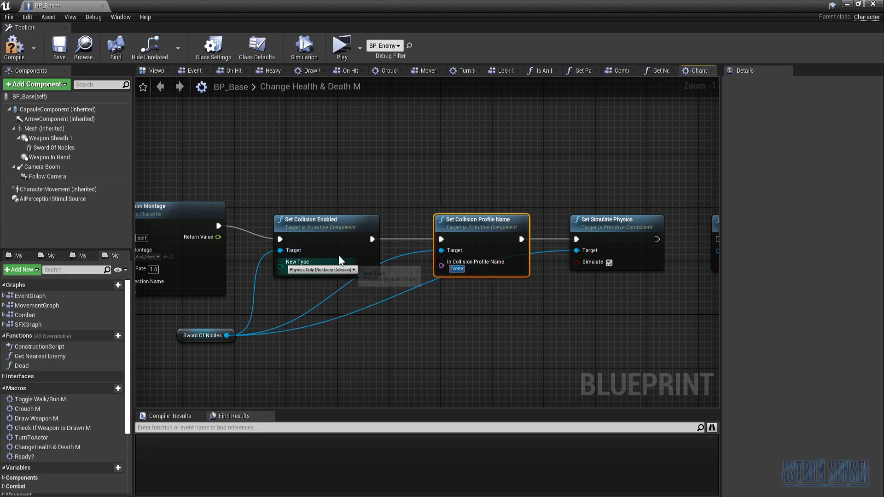
- Look up the collision presets of the Sword Of Nobles component and set the node's In Collision Profile Name to BlockAll
{"action": "left_click", "coordinate": [55, 147]}
{"action": "scroll", "coordinate": [858, 408], "scroll_direction": "down", "scroll_amount": 5}
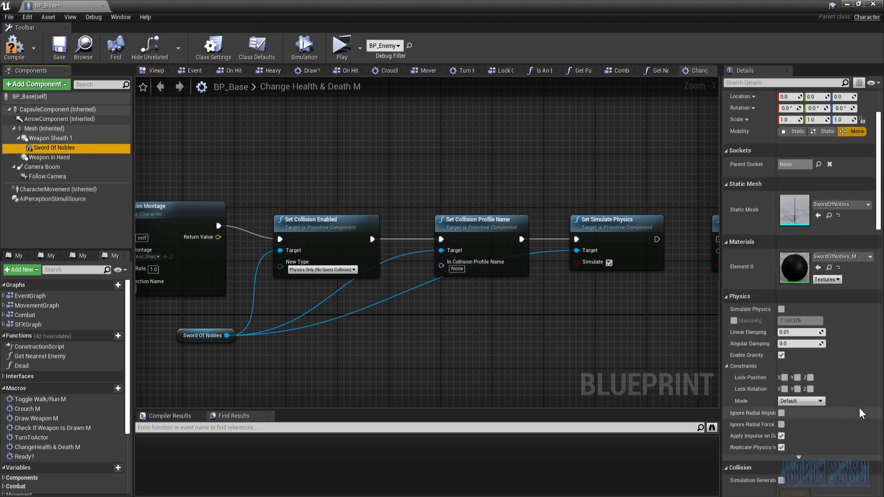
{"action": "scroll", "coordinate": [858, 408], "scroll_direction": "down", "scroll_amount": 5}
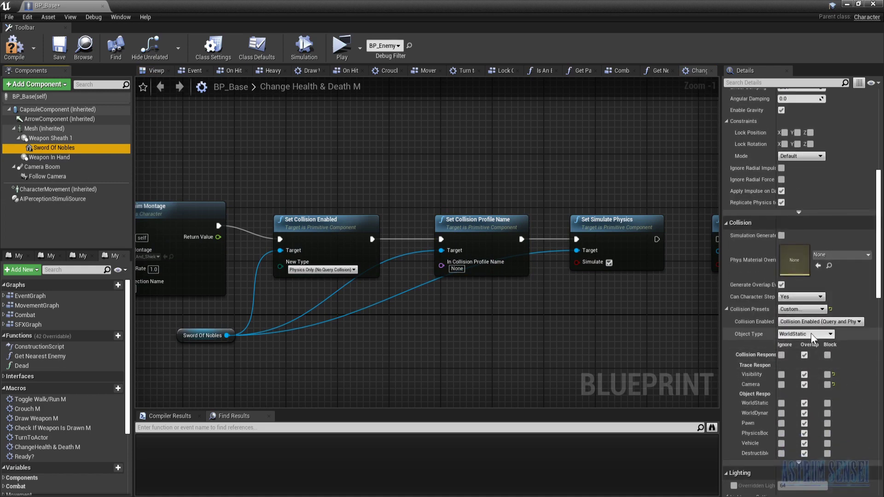
{"action": "left_click", "coordinate": [810, 333]}
{"action": "left_click", "coordinate": [785, 308]}
{"action": "left_click", "coordinate": [795, 308]}
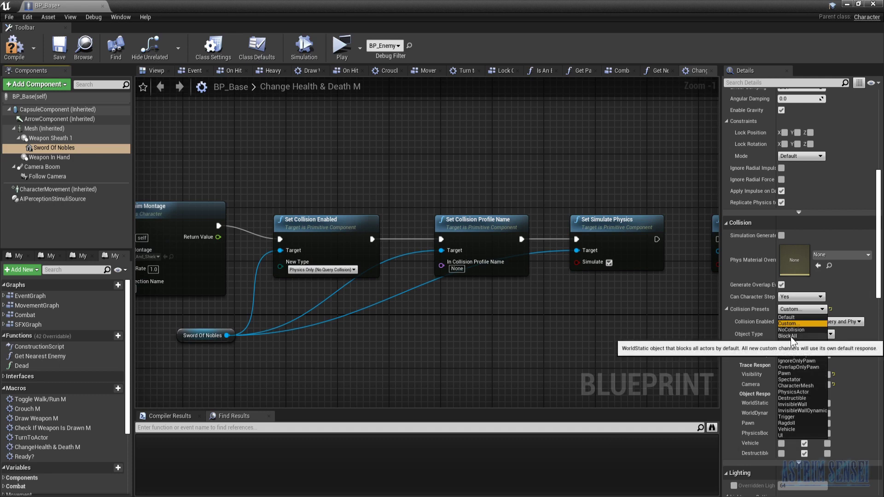
{"action": "left_click", "coordinate": [795, 306]}
{"action": "left_click", "coordinate": [455, 269]}
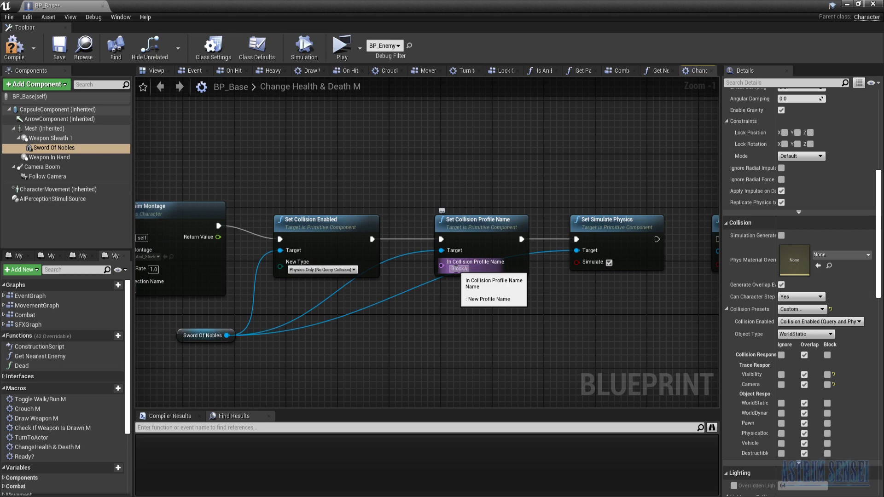
{"action": "key", "text": "Return"}
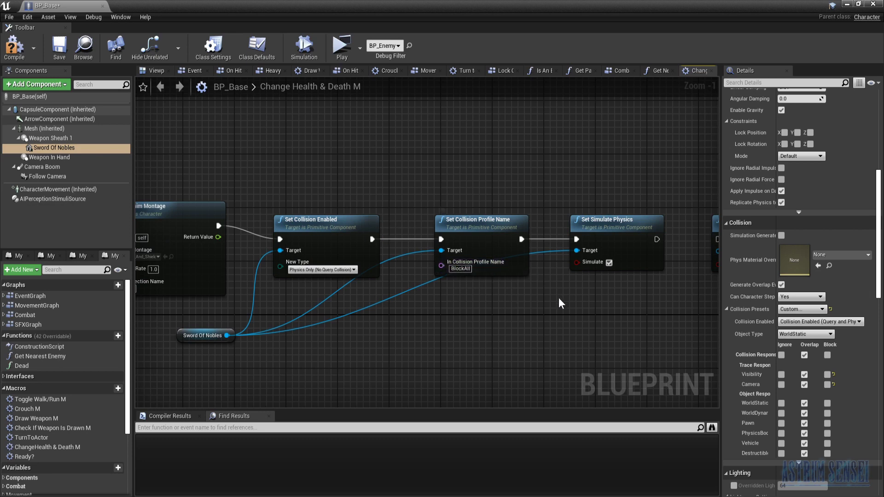
- Compile the blueprint and play-test it, defeating the enemy to examine how the sword behaves on death
{"action": "right_click_drag", "start_coordinate": [320, 334], "coordinate": [392, 341]}
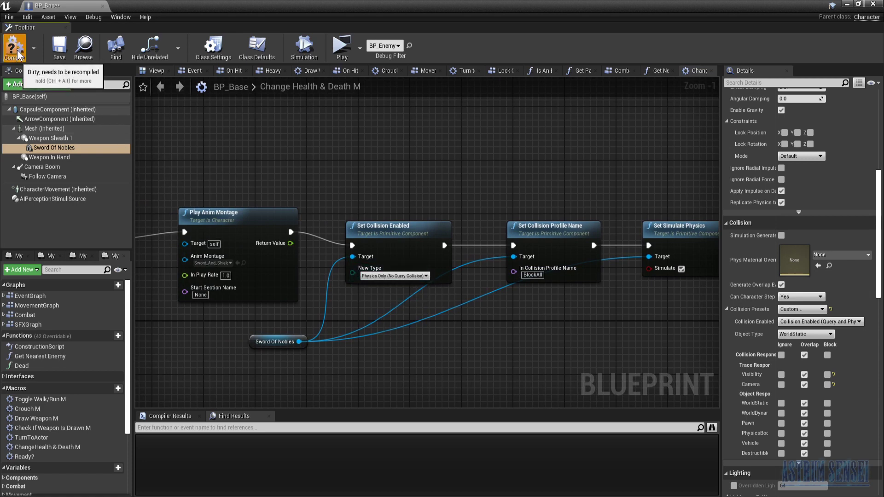
{"action": "left_click", "coordinate": [340, 46]}
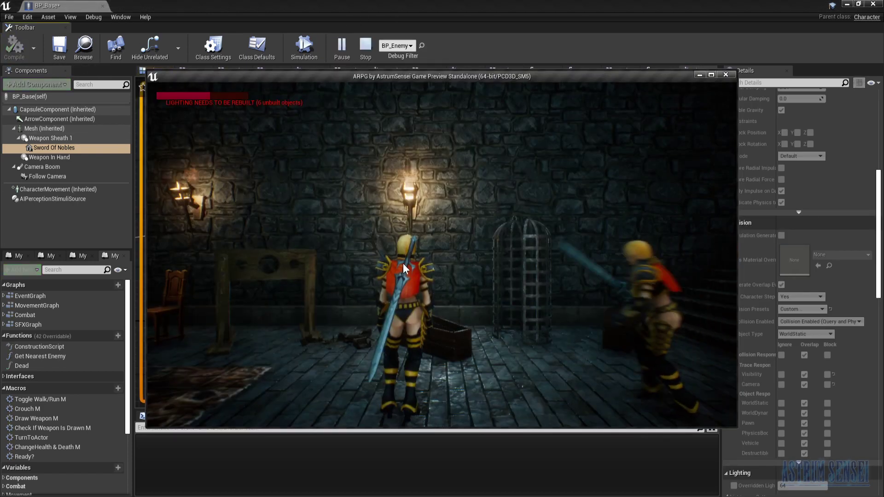
{"action": "left_click", "coordinate": [403, 263]}
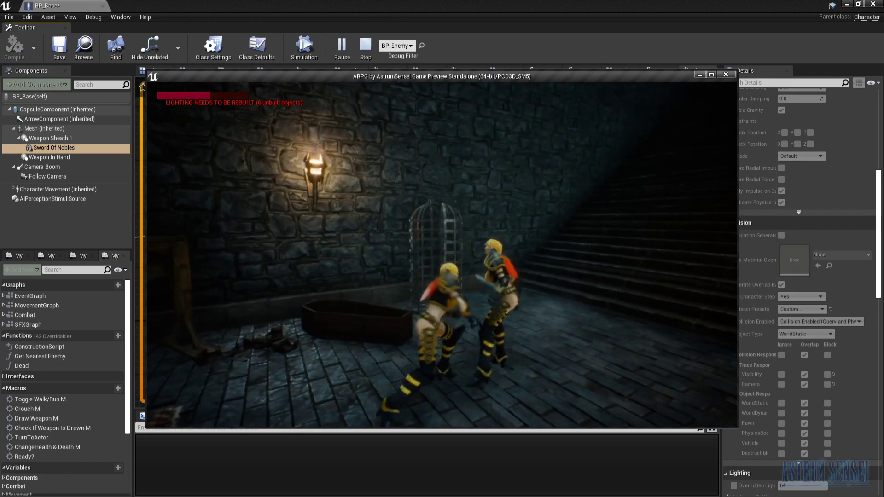
{"action": "left_click", "coordinate": [442, 255]}
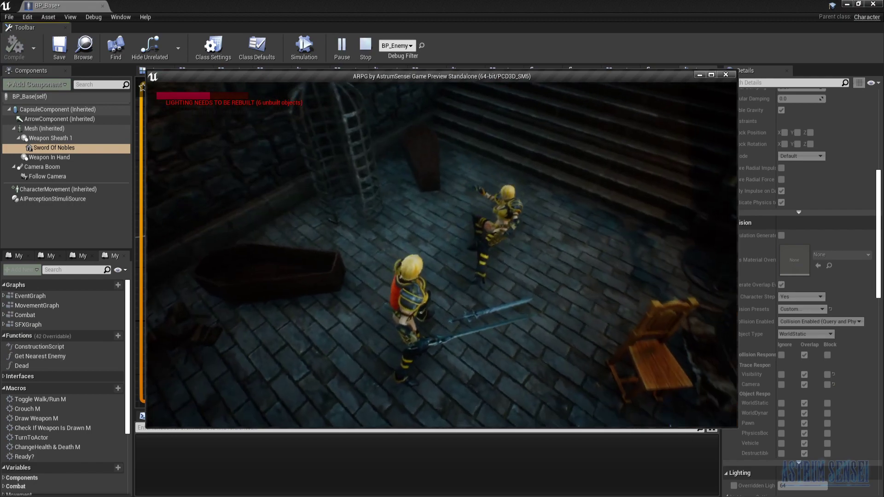
{"action": "key", "text": "Escape"}
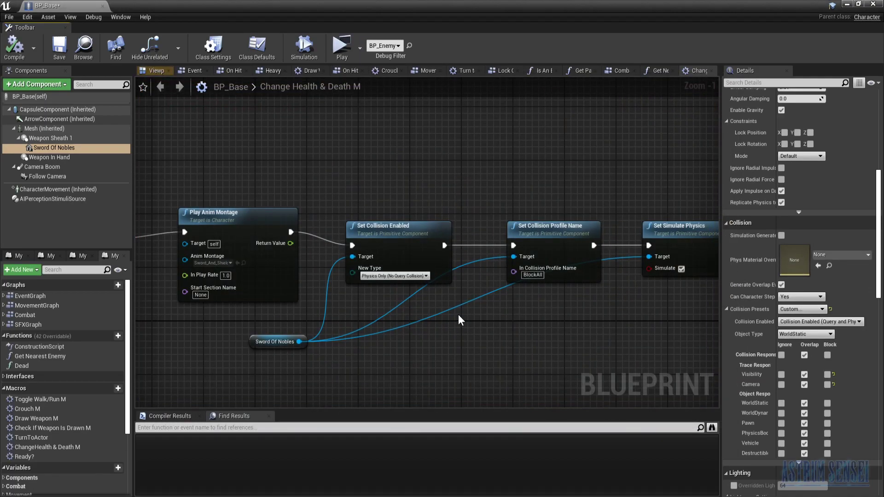
- Play-test the level and fight the enemy to examine when the sword drops relative to the death animation
{"action": "scroll", "coordinate": [516, 331], "scroll_direction": "down", "scroll_amount": 3}
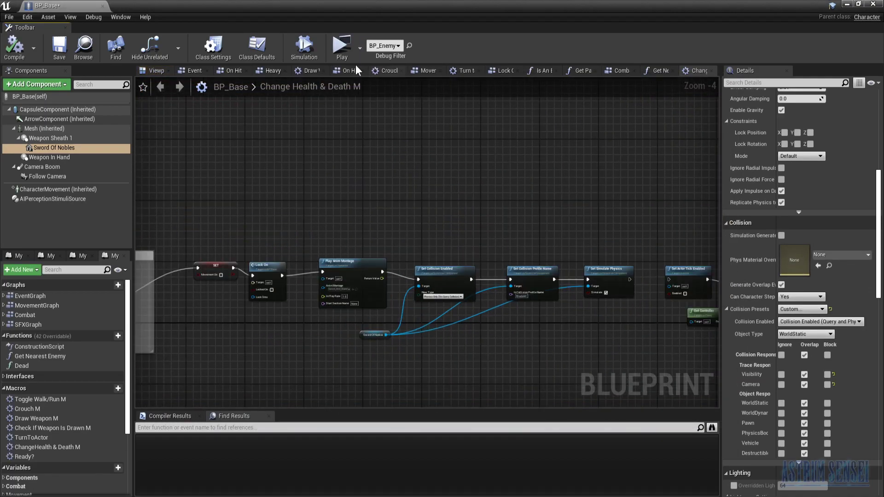
{"action": "left_click", "coordinate": [336, 50]}
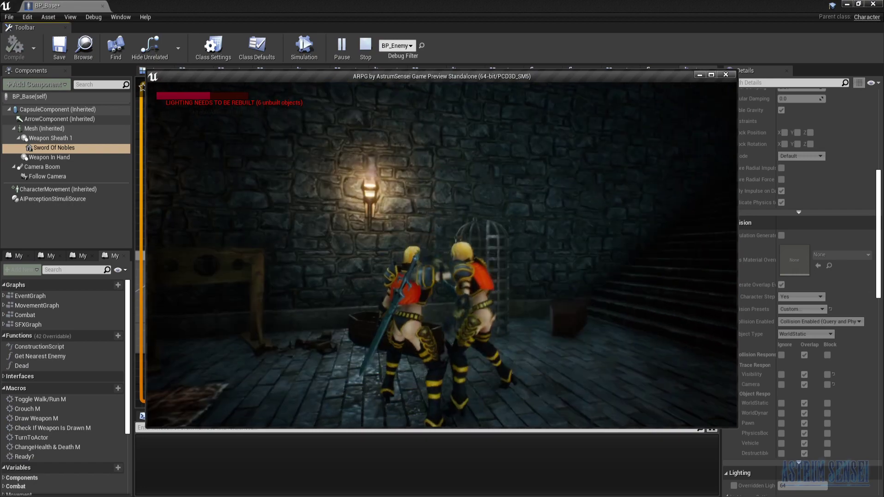
{"action": "key", "text": "w"}
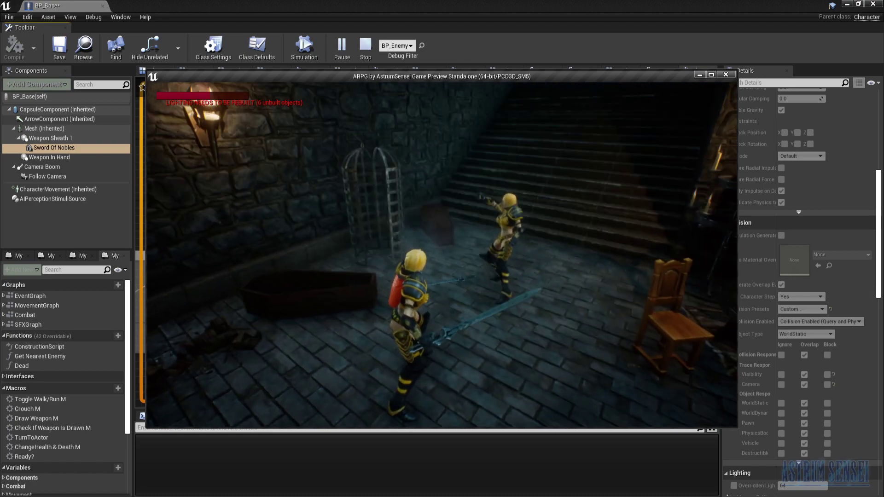
{"action": "key", "text": "Escape"}
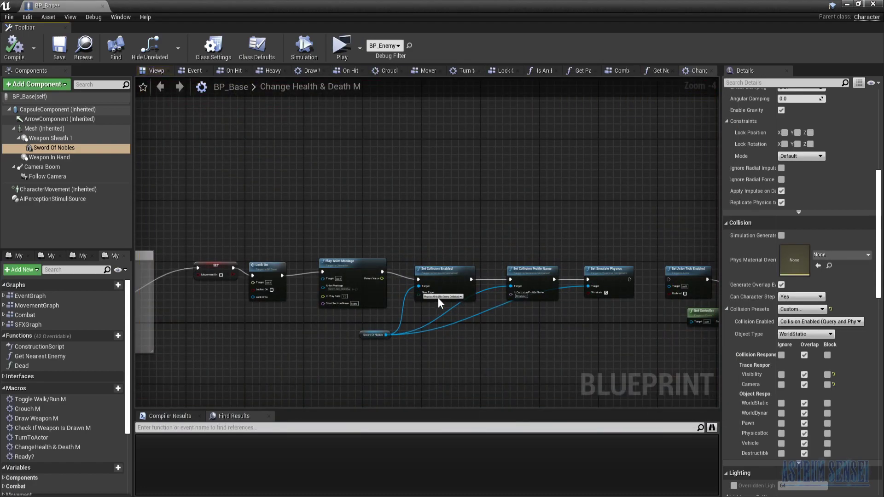
- Copy the Delay node that follows Un Possess and connect the sword's Set Simulate Physics node to Set Actor Tick Enabled
{"action": "scroll", "coordinate": [438, 298], "scroll_direction": "up", "scroll_amount": 4}
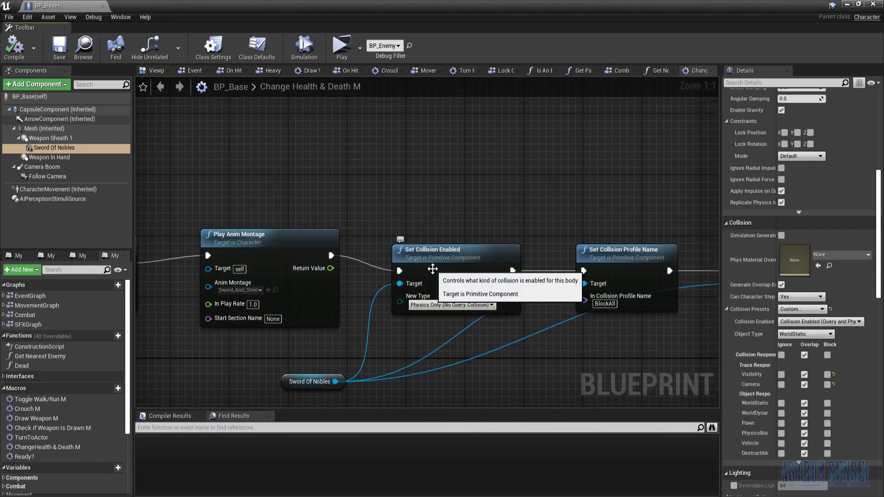
{"action": "scroll", "coordinate": [435, 272], "scroll_direction": "down", "scroll_amount": 6}
{"action": "scroll", "coordinate": [553, 340], "scroll_direction": "up", "scroll_amount": 2}
{"action": "right_click_drag", "start_coordinate": [558, 346], "coordinate": [436, 355]}
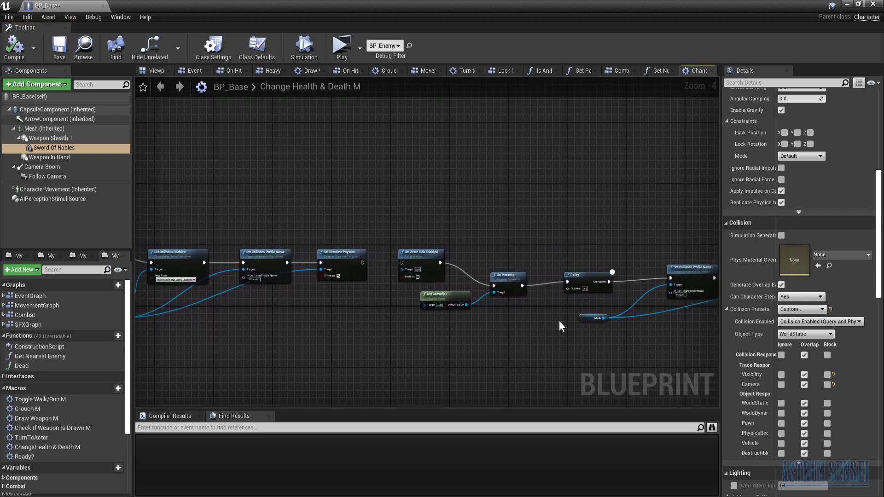
{"action": "scroll", "coordinate": [559, 326], "scroll_direction": "up", "scroll_amount": 4}
{"action": "left_click", "coordinate": [539, 259]}
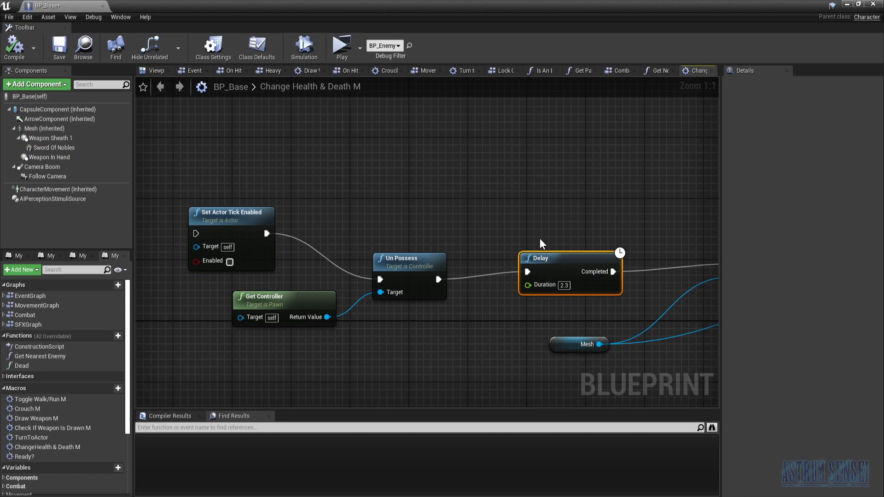
{"action": "right_click_drag", "start_coordinate": [369, 341], "coordinate": [309, 339]}
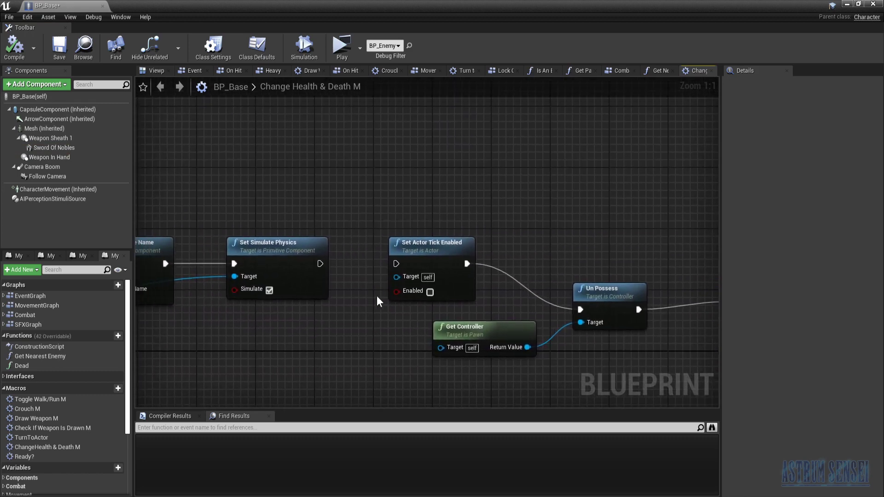
{"action": "left_click_drag", "start_coordinate": [395, 268], "coordinate": [320, 261]}
- Paste the Delay node between Play Anim Montage and Set Collision Enabled, wire it in, and set its Duration to 1.0
{"action": "right_click_drag", "start_coordinate": [394, 384], "coordinate": [686, 317]}
{"action": "right_click_drag", "start_coordinate": [369, 278], "coordinate": [635, 324]}
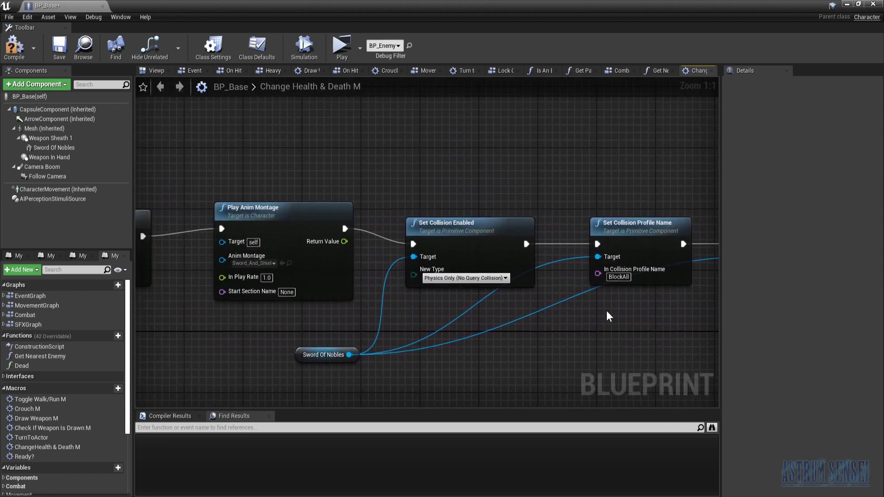
{"action": "left_click_drag", "start_coordinate": [315, 230], "coordinate": [277, 230]}
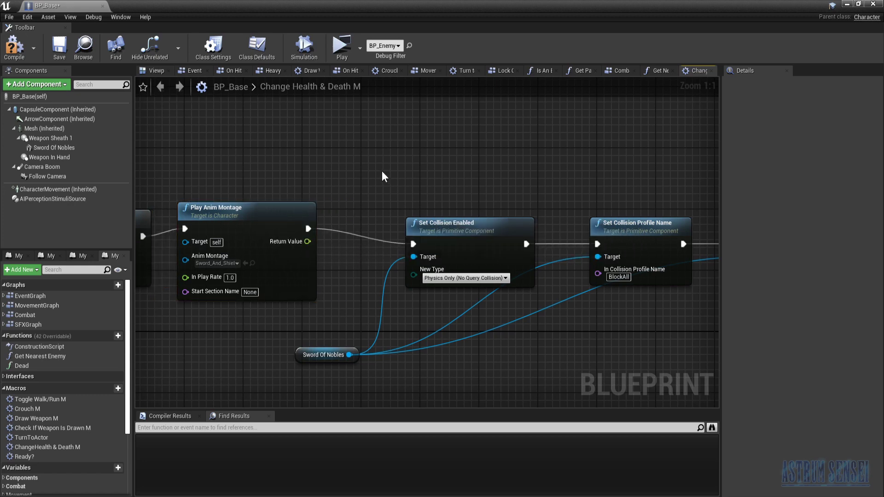
{"action": "key", "text": "ctrl+v"}
{"action": "left_click_drag", "start_coordinate": [422, 196], "coordinate": [307, 228]}
{"action": "left_click_drag", "start_coordinate": [403, 137], "coordinate": [407, 184]}
{"action": "left_click_drag", "start_coordinate": [416, 247], "coordinate": [414, 245]}
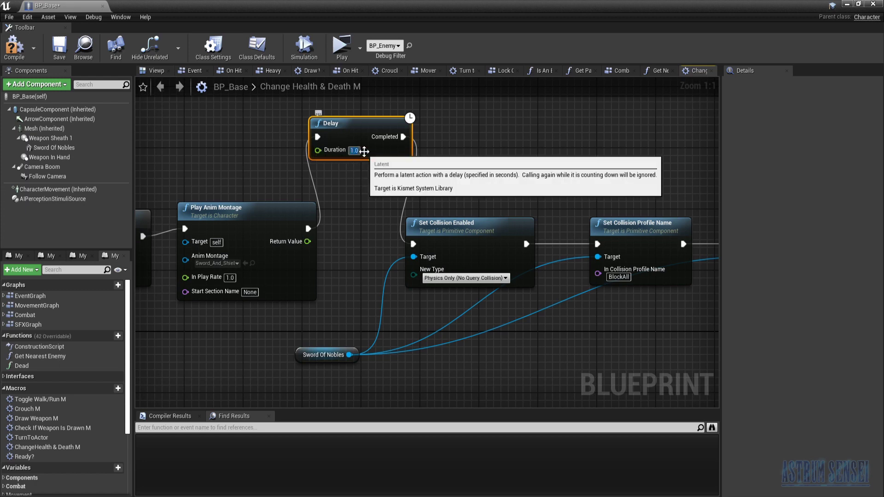
- Set the Duration of the Delay node after Un Possess to 1.3
{"action": "right_click_drag", "start_coordinate": [716, 235], "coordinate": [253, 232]}
{"action": "right_click_drag", "start_coordinate": [716, 320], "coordinate": [399, 302]}
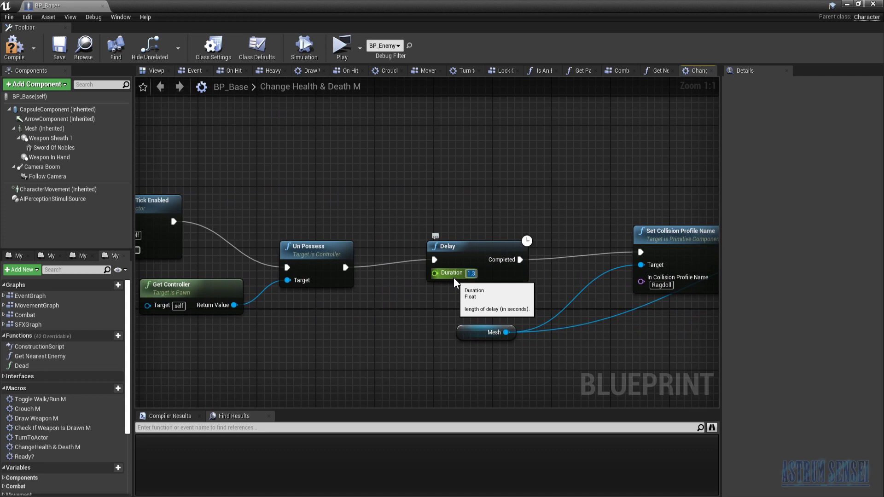
{"action": "left_click", "coordinate": [473, 273]}
- Review the death chain with its two delays, compile the blueprint, and play-test the sword drop
{"action": "right_click_drag", "start_coordinate": [340, 319], "coordinate": [588, 315]}
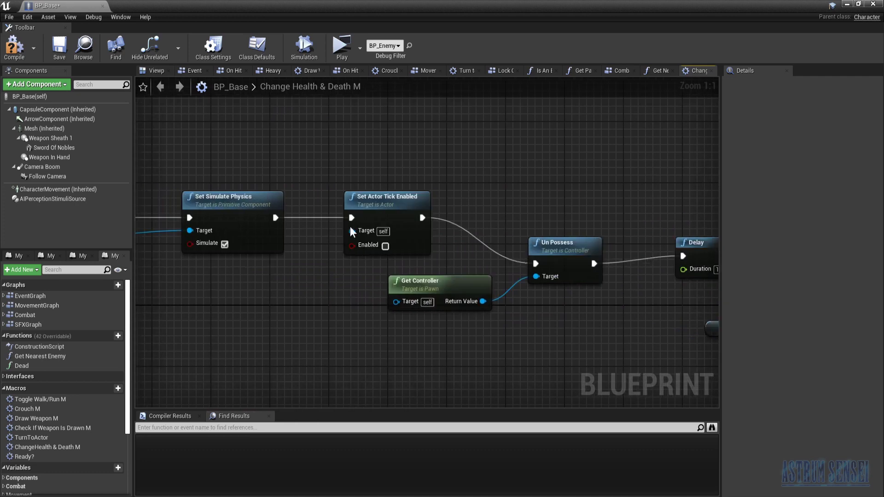
{"action": "scroll", "coordinate": [358, 324], "scroll_direction": "down", "scroll_amount": 3}
{"action": "right_click_drag", "start_coordinate": [276, 321], "coordinate": [566, 329]}
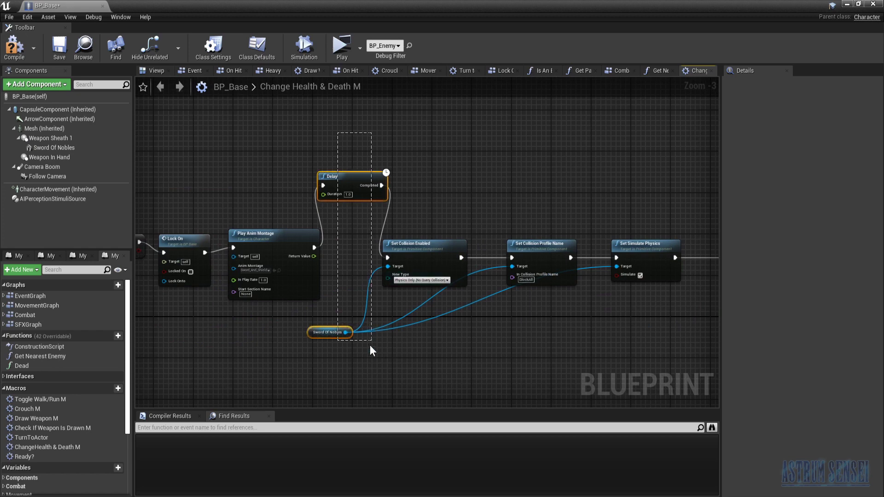
{"action": "right_click_drag", "start_coordinate": [683, 359], "coordinate": [361, 331]}
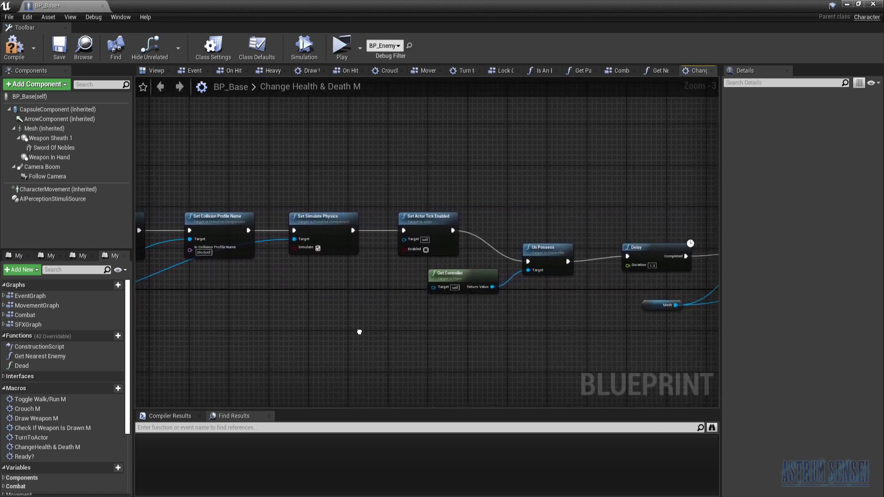
{"action": "right_click_drag", "start_coordinate": [601, 361], "coordinate": [514, 350]}
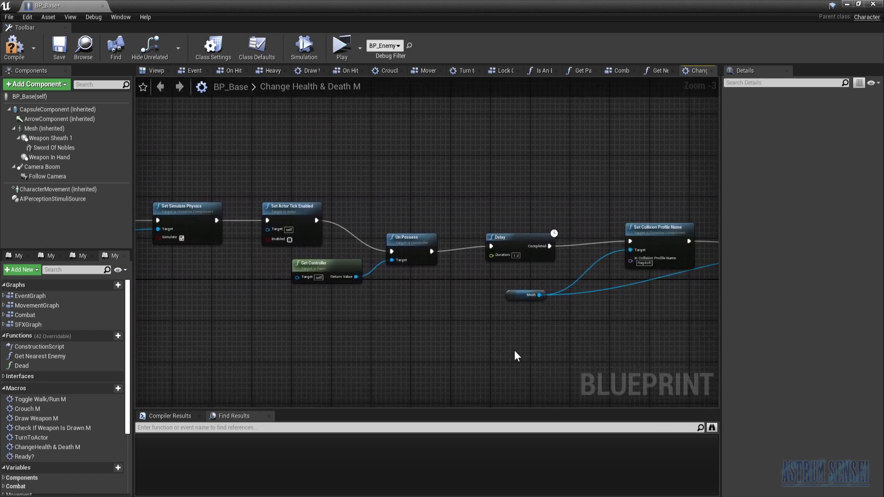
{"action": "left_click", "coordinate": [519, 352]}
{"action": "right_click_drag", "start_coordinate": [372, 350], "coordinate": [752, 300]}
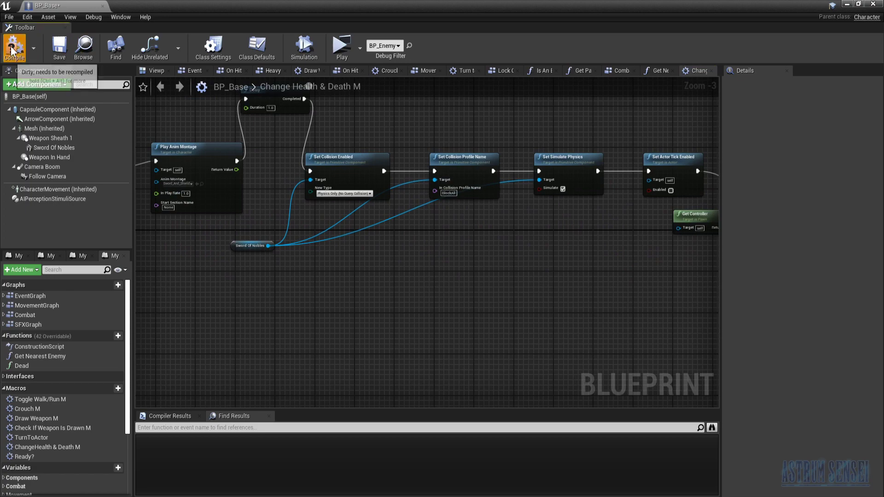
{"action": "left_click", "coordinate": [355, 59]}
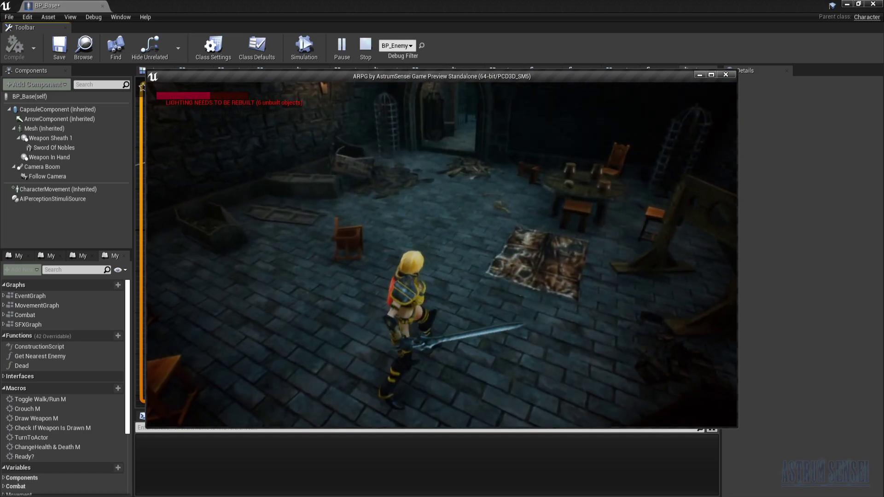
{"action": "key", "text": "Escape"}
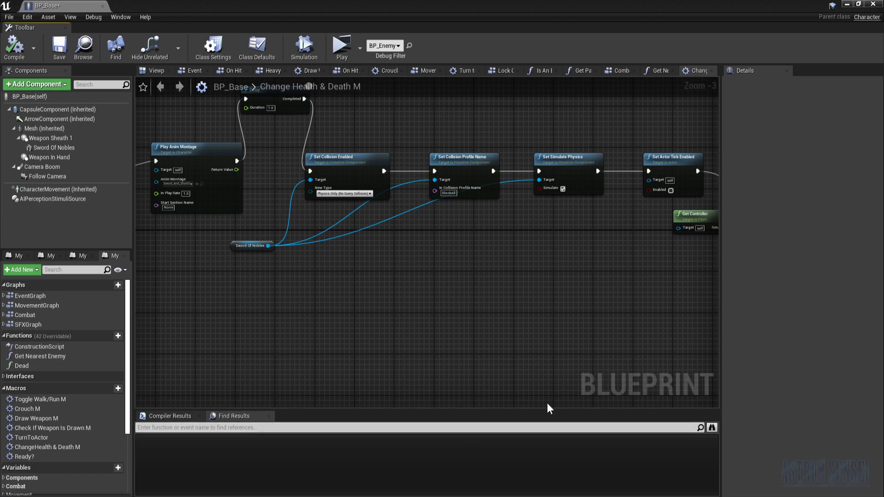
- Look over the whole Change Health & Death macro and close the BP_Base blueprint editor
{"action": "right_click_drag", "start_coordinate": [561, 302], "coordinate": [382, 329]}
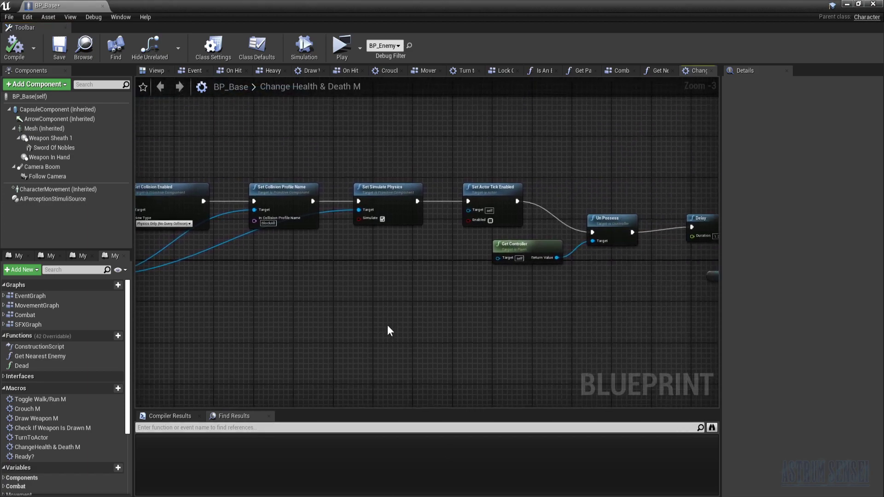
{"action": "scroll", "coordinate": [452, 292], "scroll_direction": "down", "scroll_amount": 6}
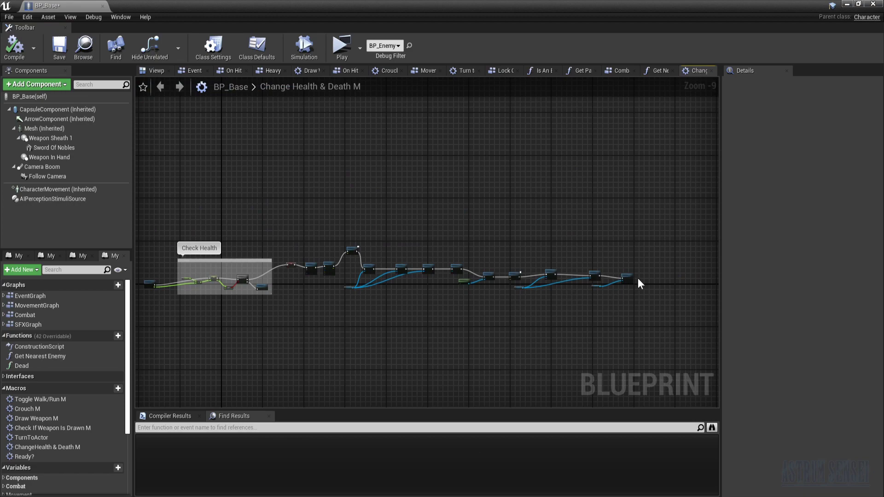
{"action": "left_click", "coordinate": [871, 4]}
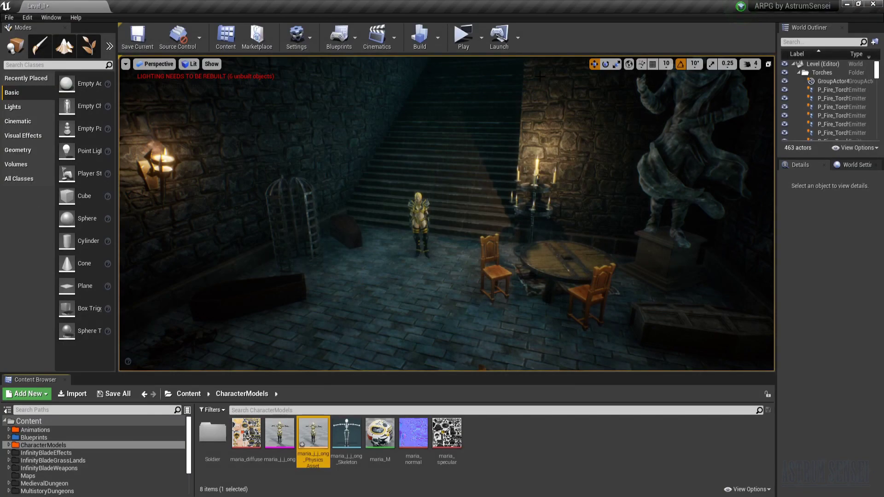
- Play-test the level from the level editor, moving around and fighting the enemy to check the death behavior
{"action": "left_click", "coordinate": [469, 36]}
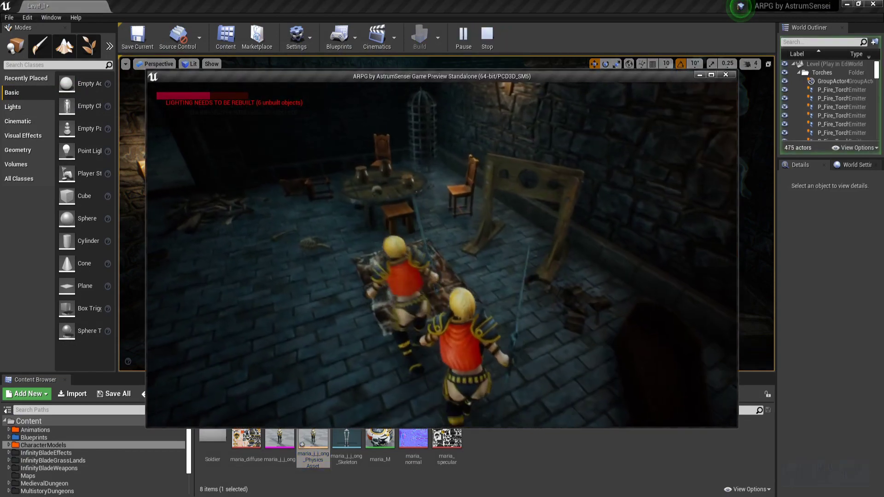
{"action": "key", "text": "w"}
{"action": "key", "text": "w"}
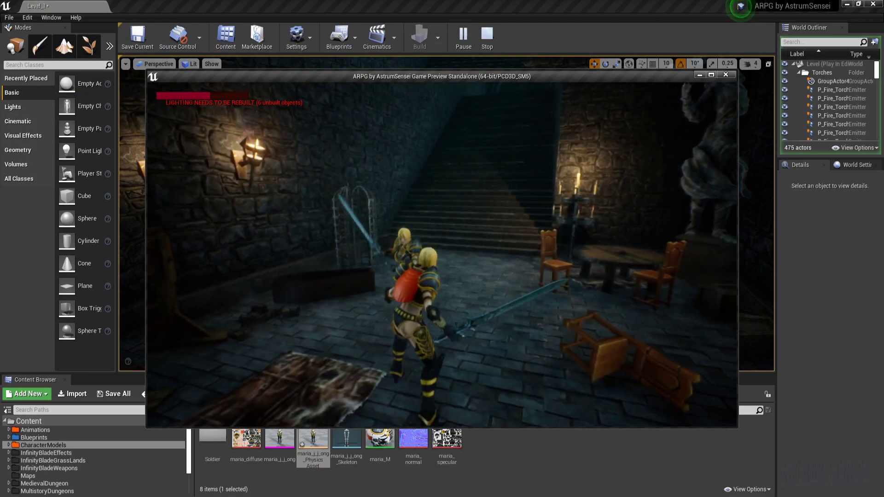
{"action": "key", "text": "d"}
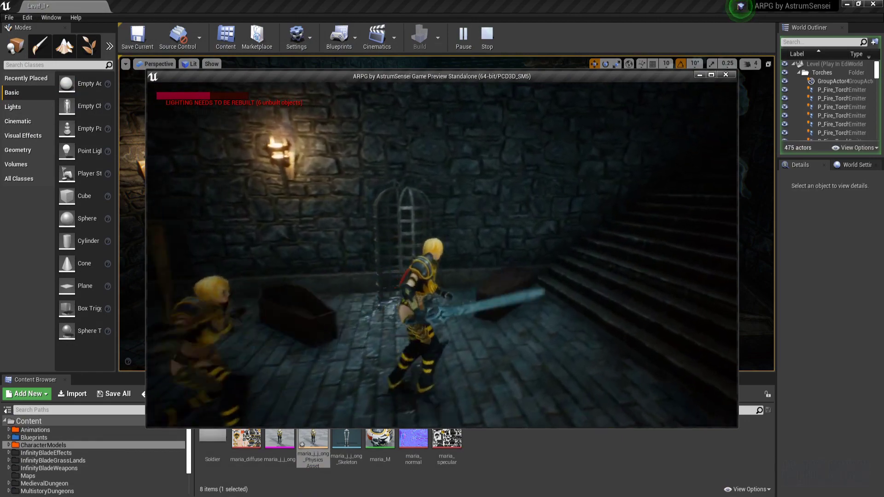
{"action": "key", "text": "w"}
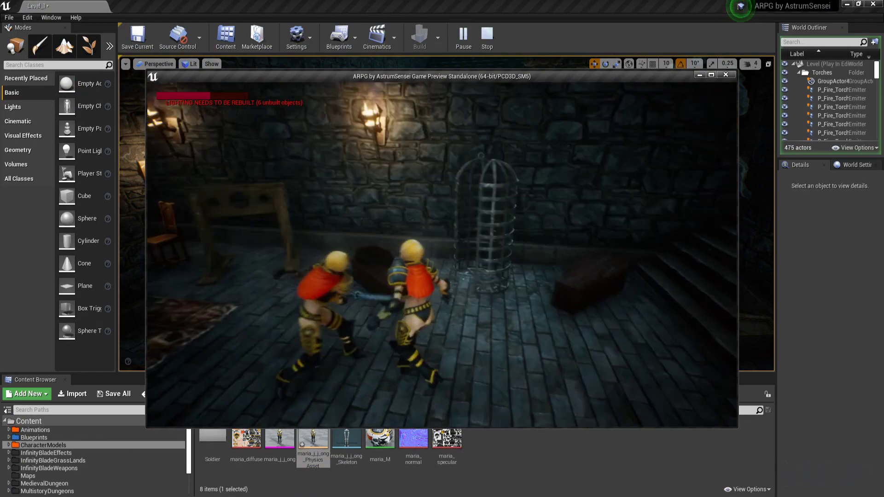
{"action": "key", "text": "w"}
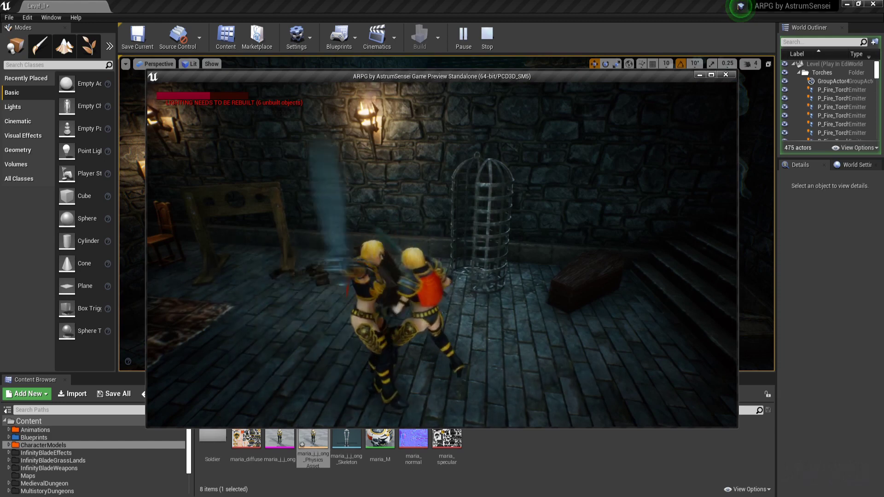